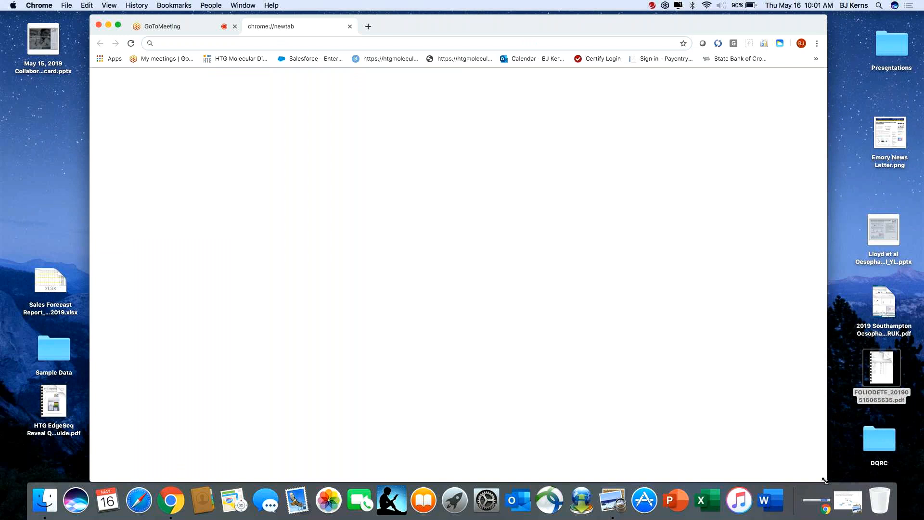
# Open the bookmarked HTG EdgeSeq Reveal site and log in to shinyapps.io with the prefilled account credentials
pyautogui.click(382, 59)
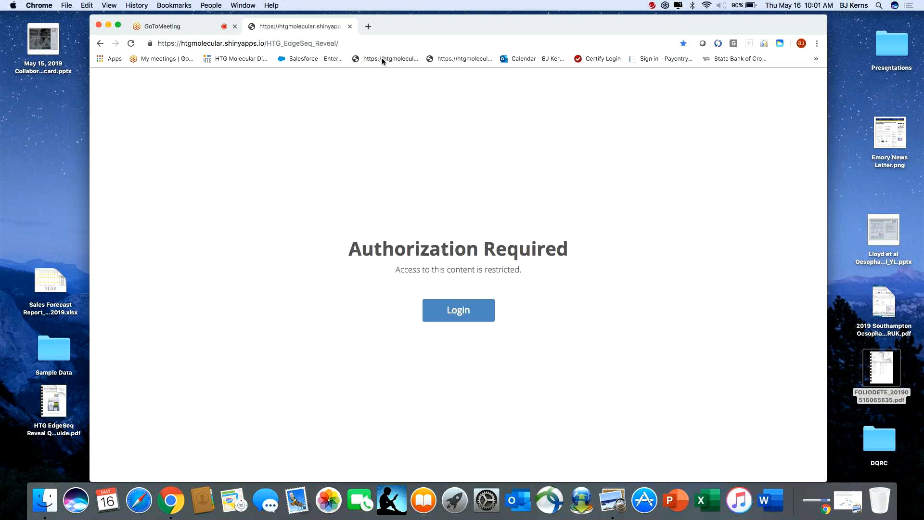
pyautogui.click(428, 306)
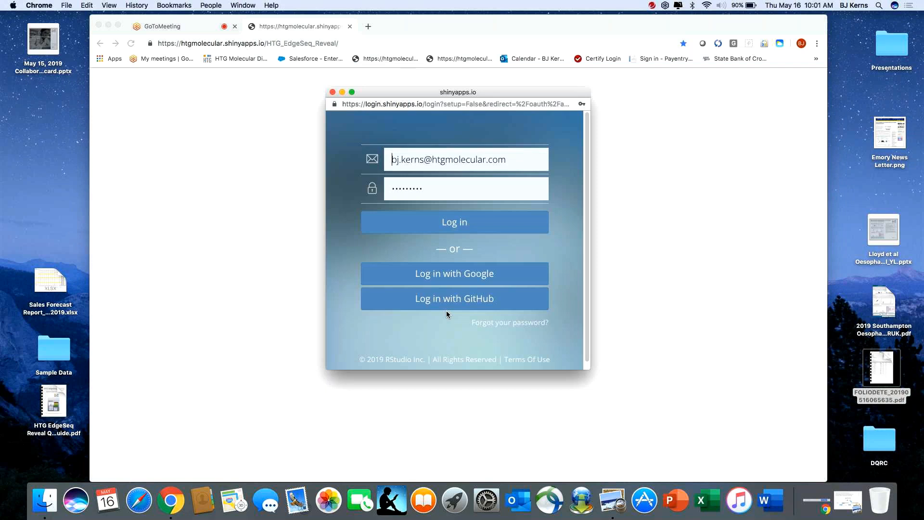
pyautogui.click(445, 221)
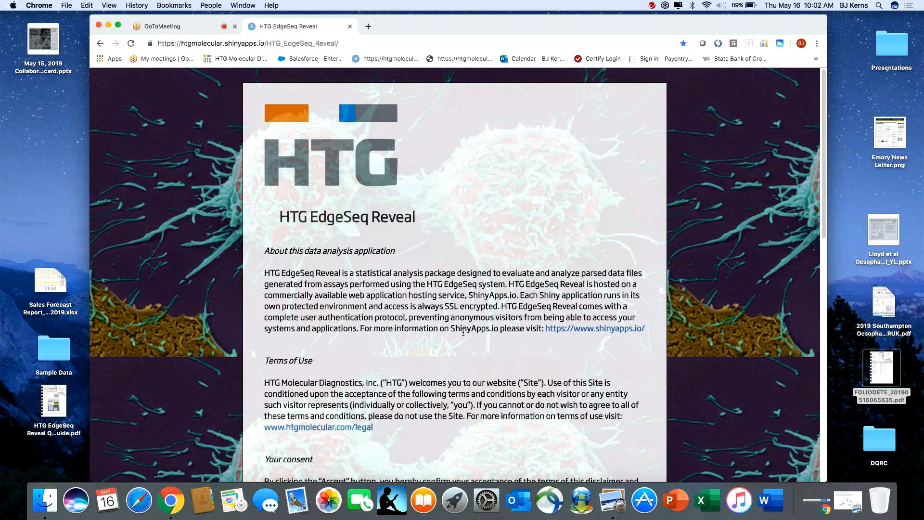
# Read through the HTG EdgeSeq Reveal terms of use, privacy policy and important notes, and accept them
pyautogui.scroll(-1, 464, 333)
pyautogui.scroll(-5, 464, 333)
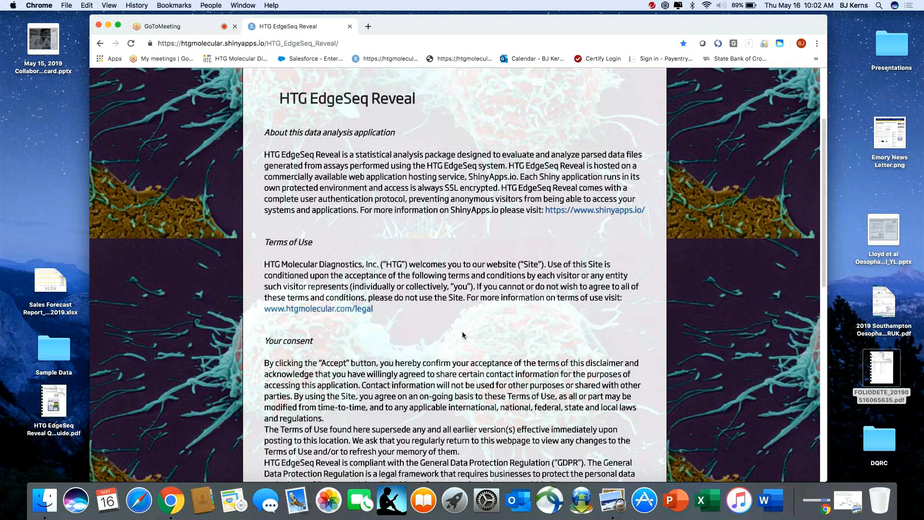
pyautogui.scroll(-12, 462, 335)
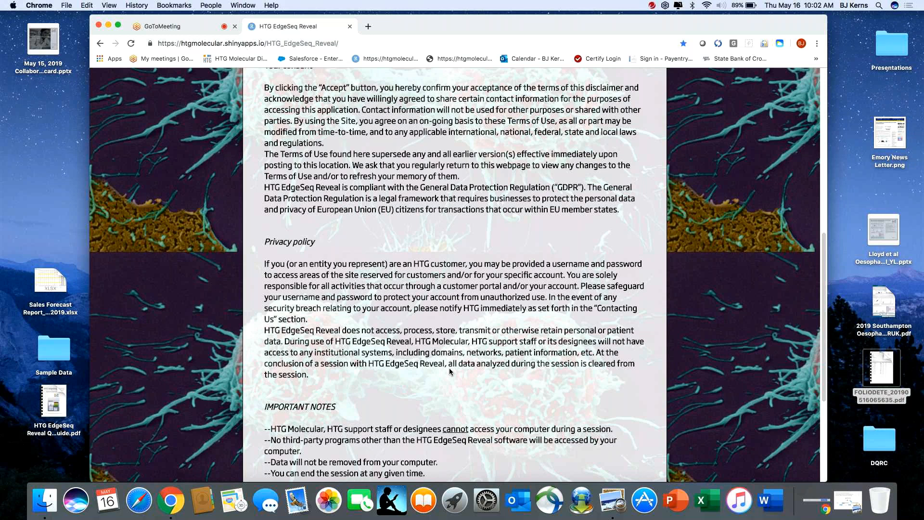
pyautogui.scroll(-3, 470, 393)
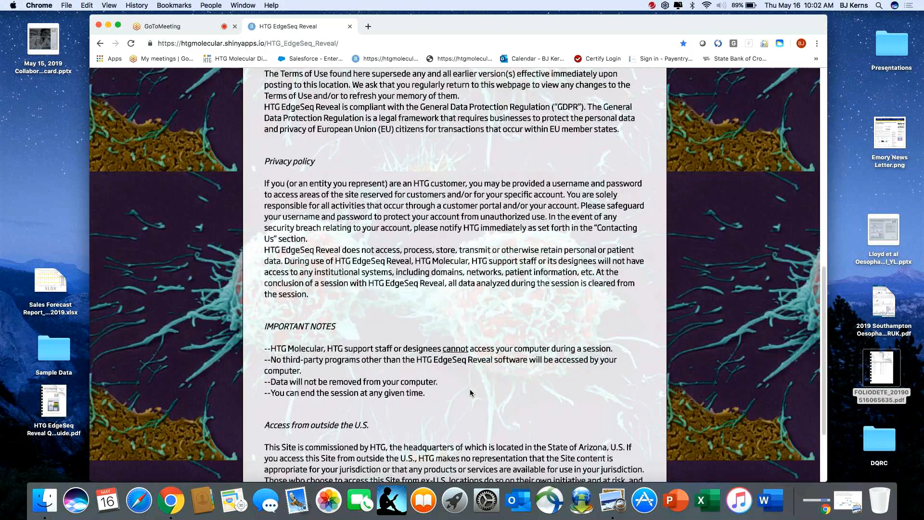
pyautogui.scroll(-3, 470, 393)
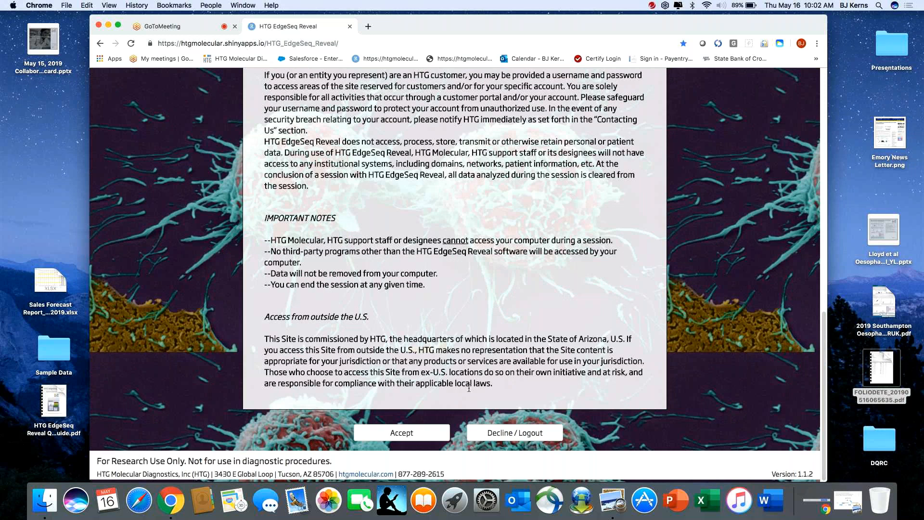
pyautogui.click(428, 434)
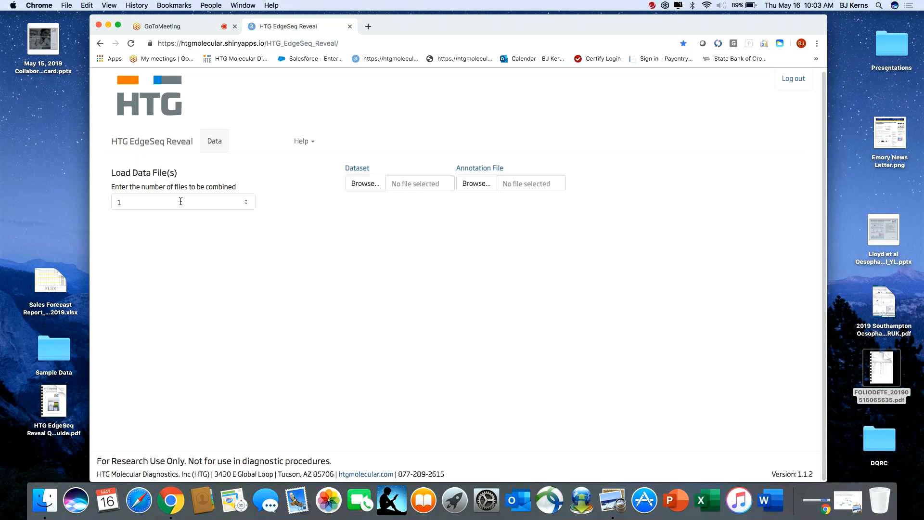
# Raise the number of files to be combined to 5
pyautogui.click(247, 204)
pyautogui.click(247, 203)
pyautogui.click(247, 202)
pyautogui.click(247, 202)
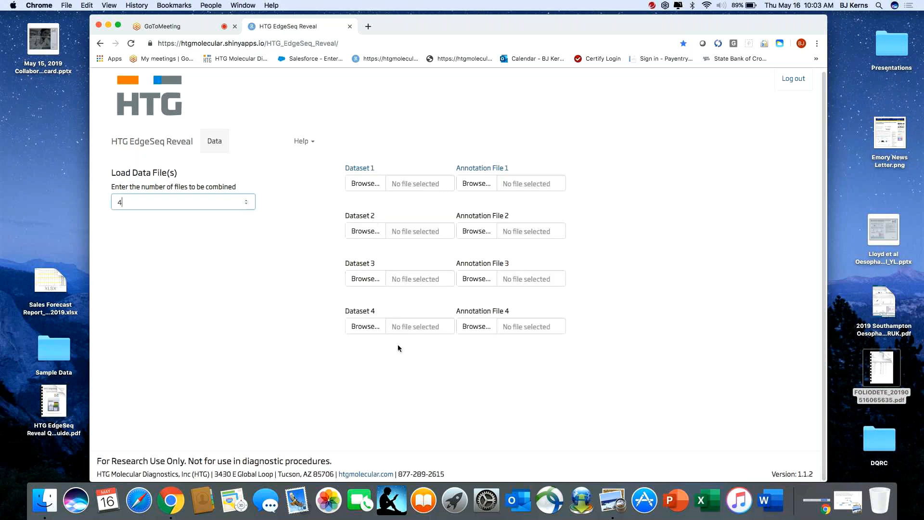
pyautogui.click(247, 201)
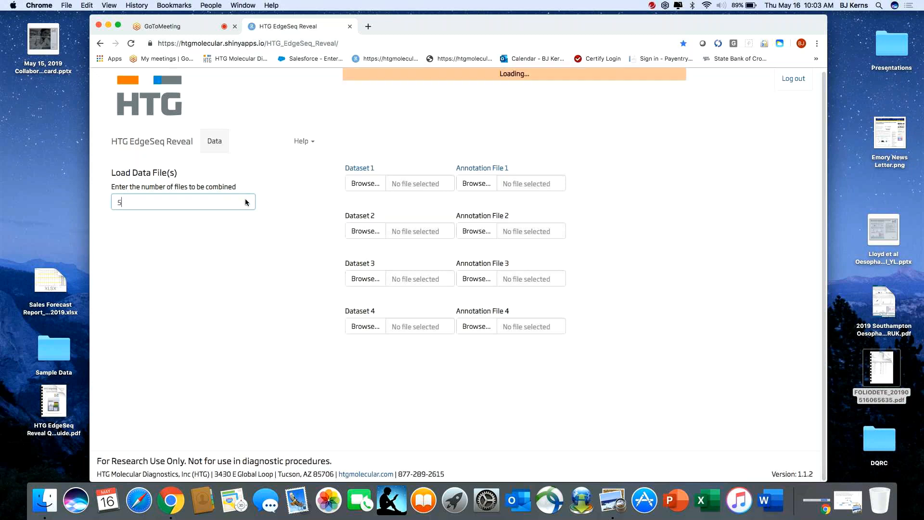
# Reduce the number of files to be combined to 1
pyautogui.click(248, 206)
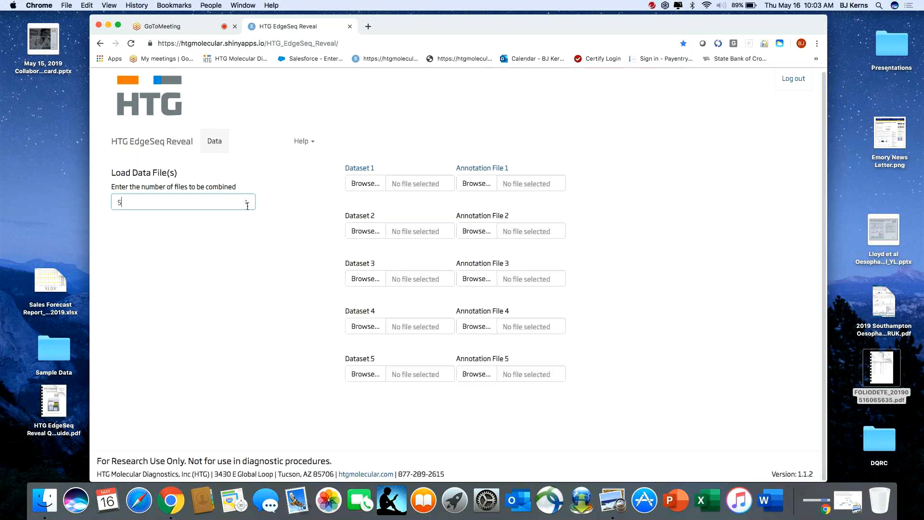
pyautogui.click(246, 202)
pyautogui.click(246, 205)
pyautogui.click(246, 205)
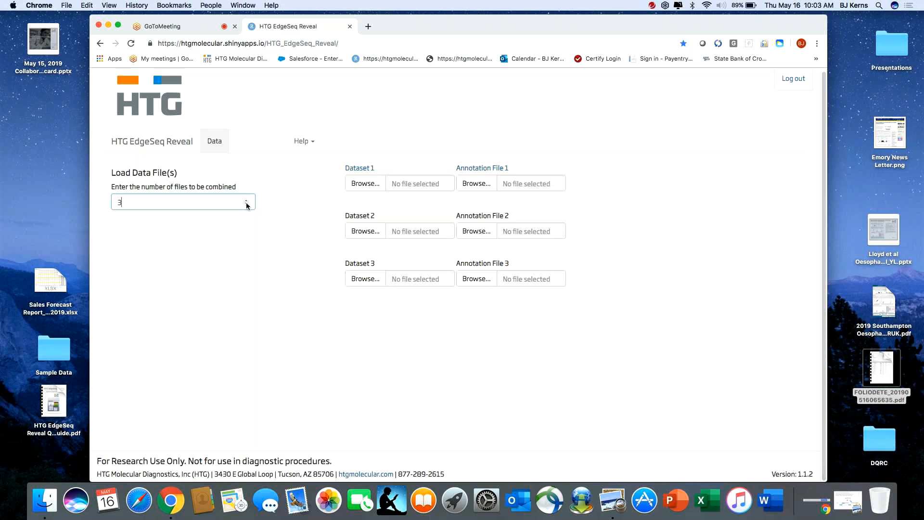
pyautogui.doubleClick(246, 205)
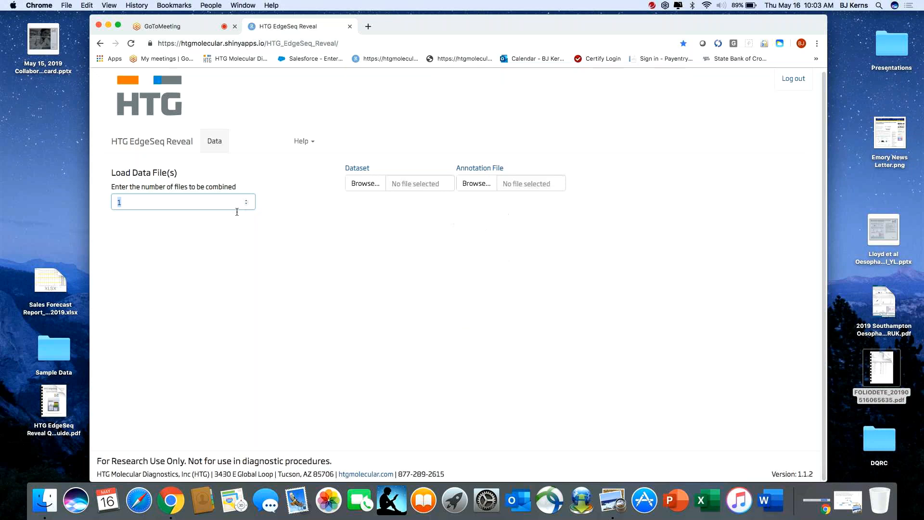
# Load SamplePIP.xlsx from the Sample Data folder as the dataset and look over its file and sample information
pyautogui.click(369, 185)
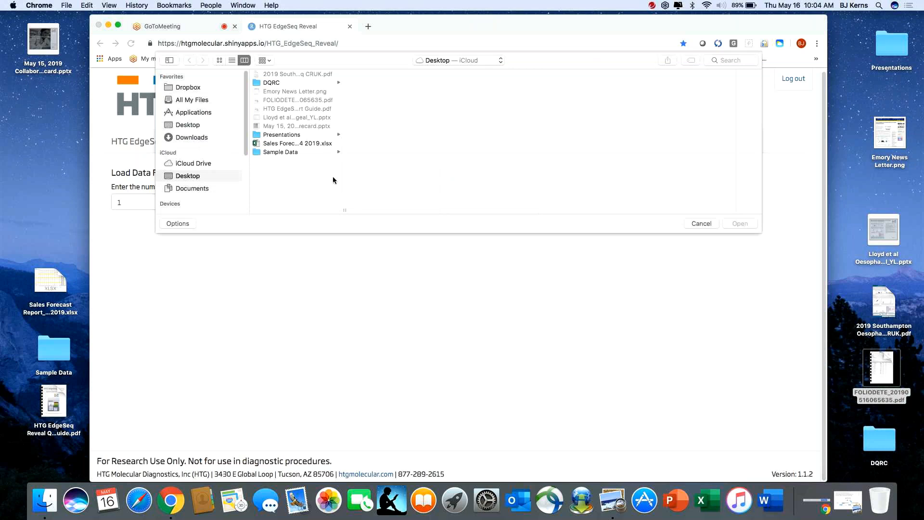
pyautogui.click(291, 153)
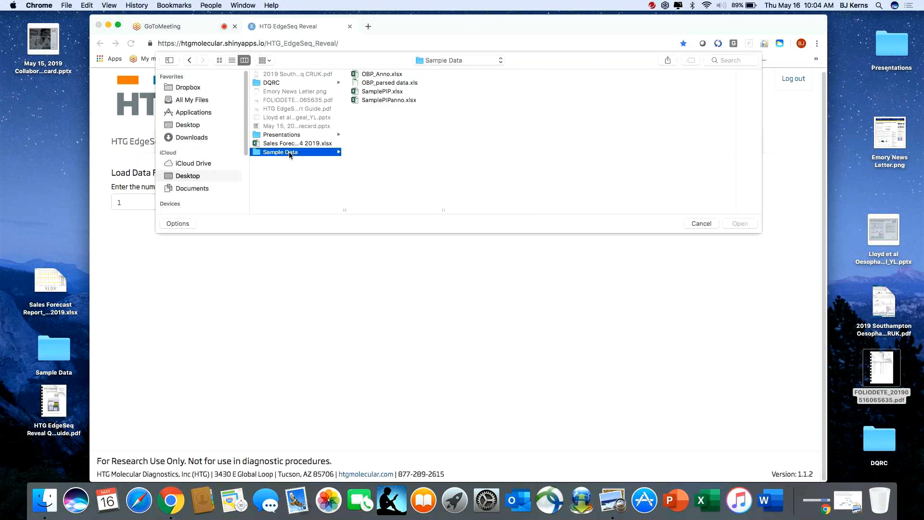
pyautogui.click(383, 92)
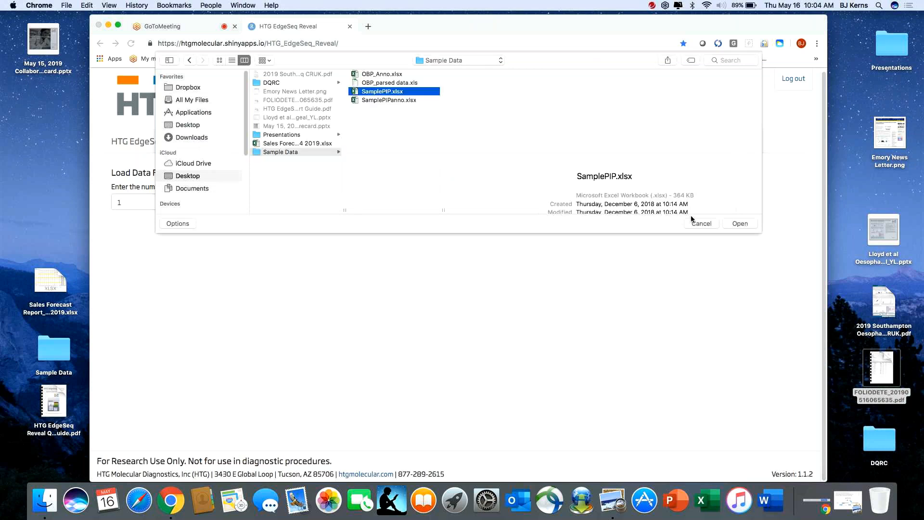
pyautogui.click(727, 226)
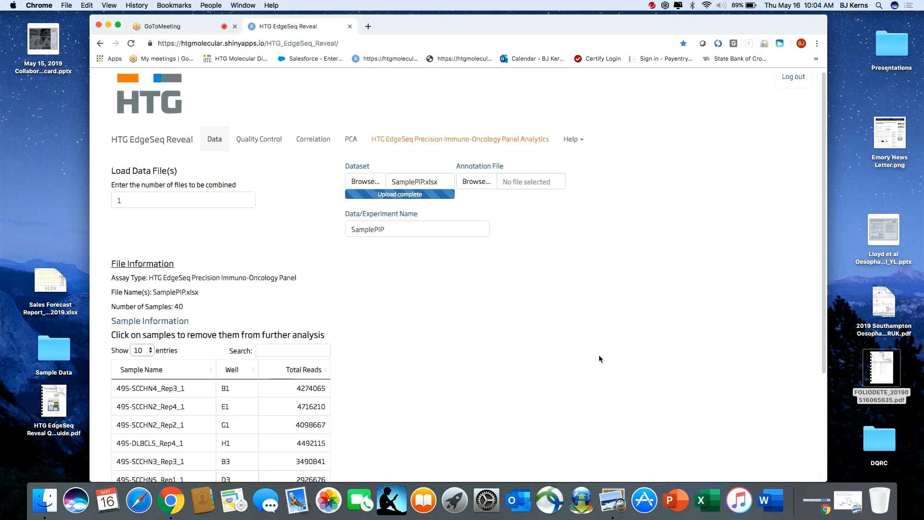
pyautogui.scroll(-5, 222, 244)
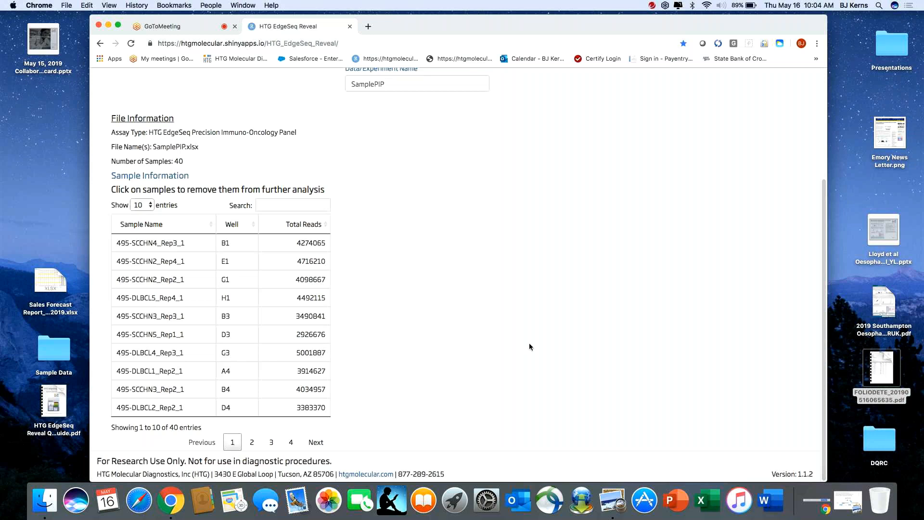
pyautogui.scroll(3, 529, 346)
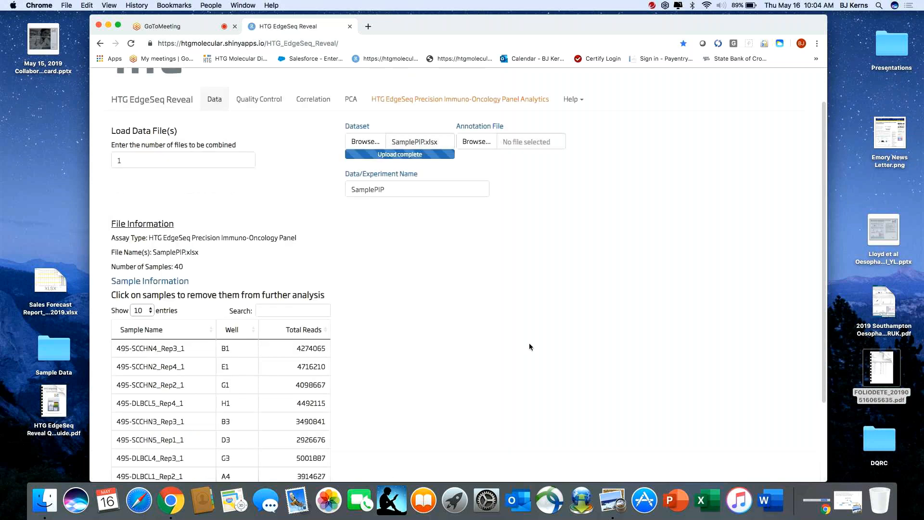
pyautogui.scroll(1, 530, 346)
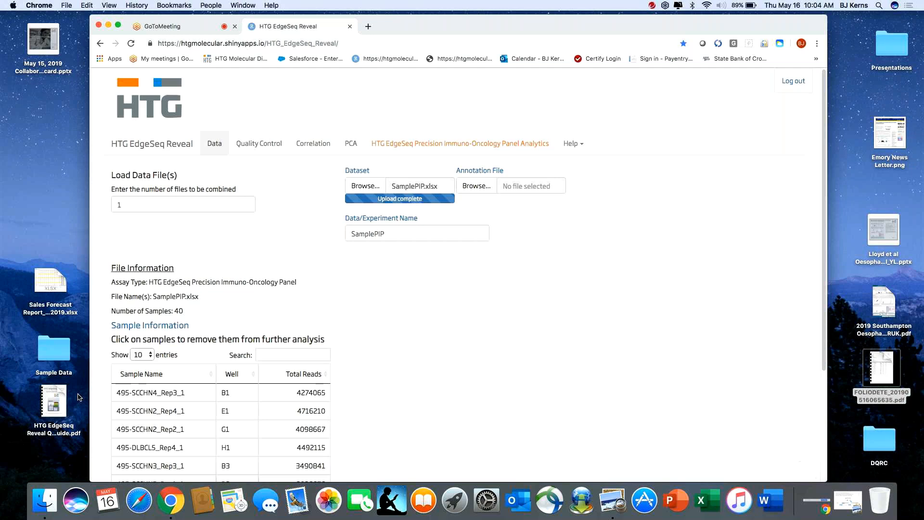
# Open the HTG EdgeSeq Reveal Quick Start Guide PDF, examine its Excel annotation file example on page 23, and minimize the guide
pyautogui.doubleClick(54, 402)
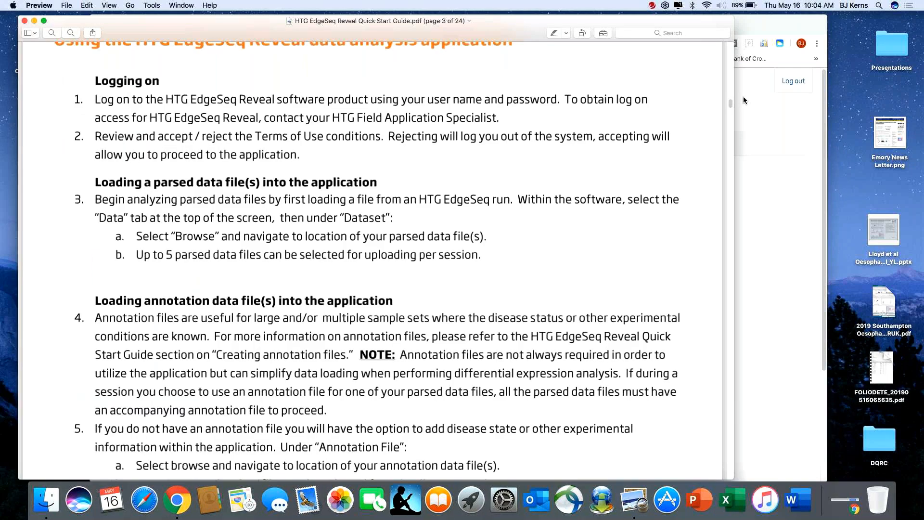
pyautogui.scroll(-10, 732, 139)
pyautogui.moveTo(731, 135); pyautogui.dragTo(731, 468)
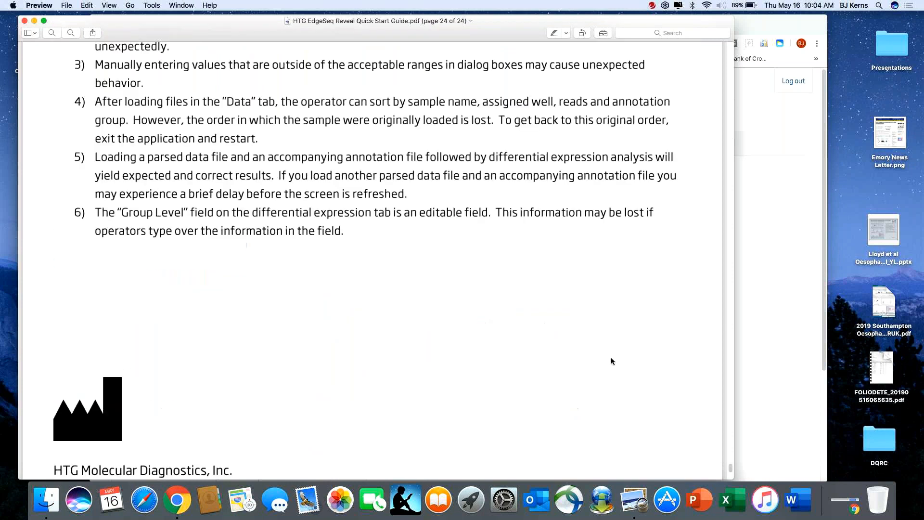
pyautogui.scroll(10, 611, 361)
pyautogui.scroll(5, 611, 361)
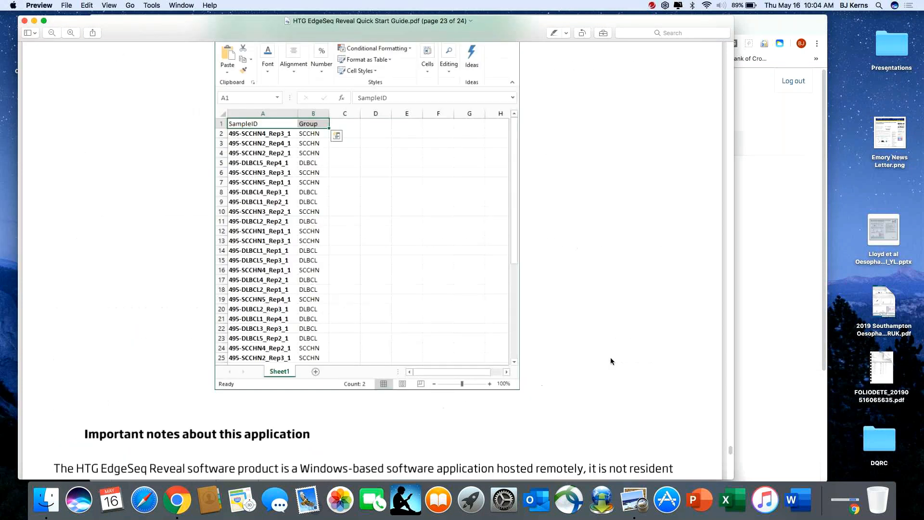
pyautogui.scroll(2, 611, 360)
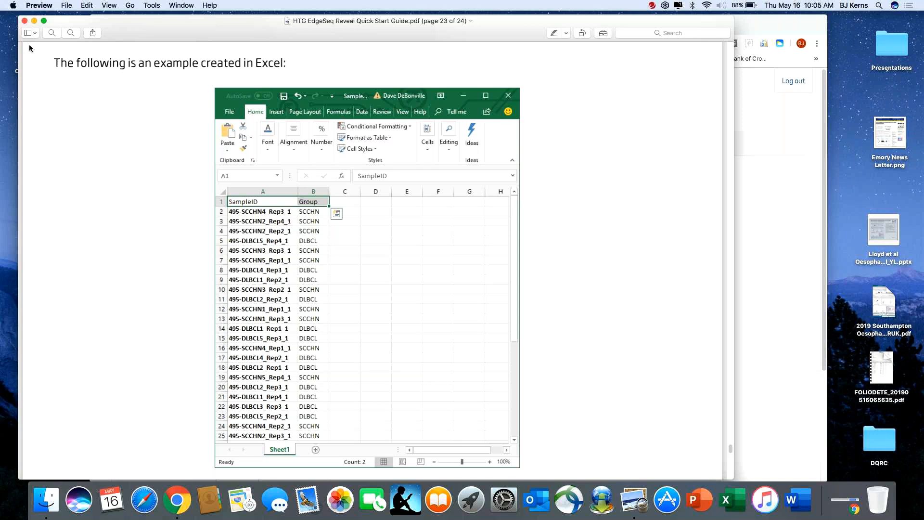
pyautogui.press('super+m')
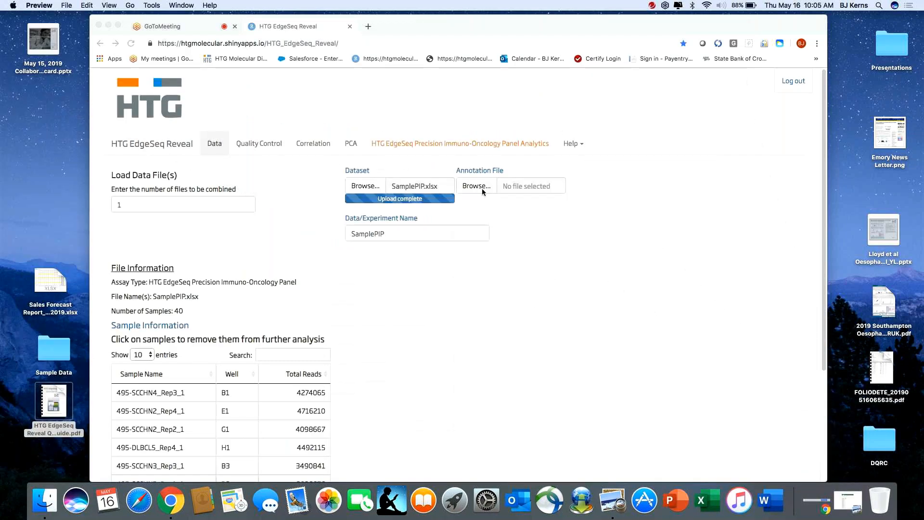
# Load SamplePIPanno.xlsx as the annotation file and check the groups assigned in the sample table
pyautogui.click(481, 187)
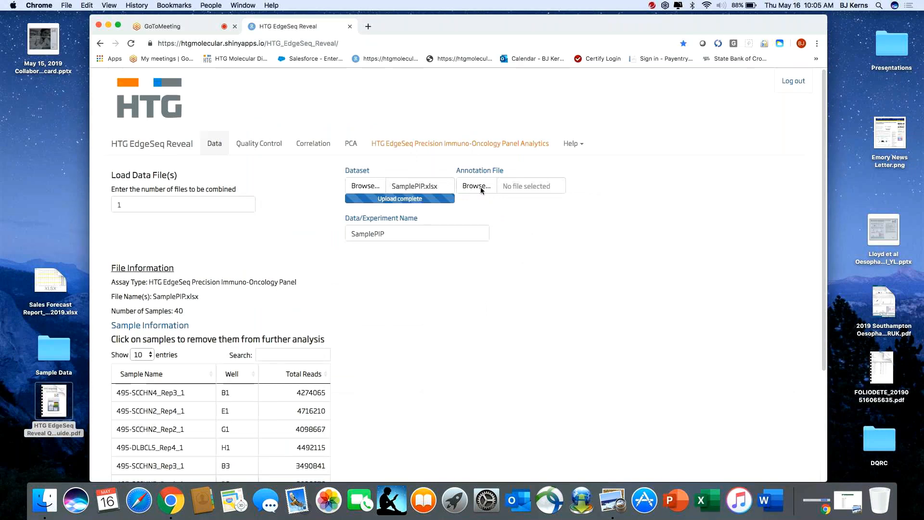
pyautogui.click(479, 190)
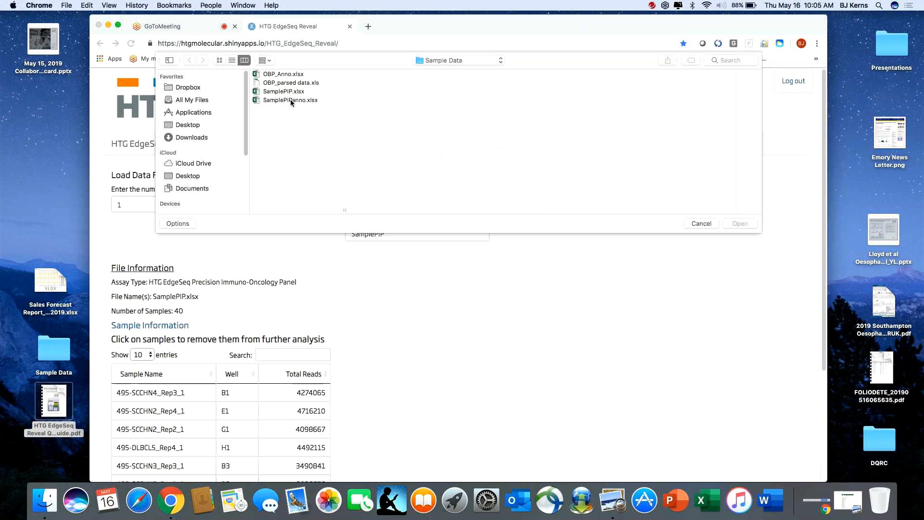
pyautogui.click(702, 224)
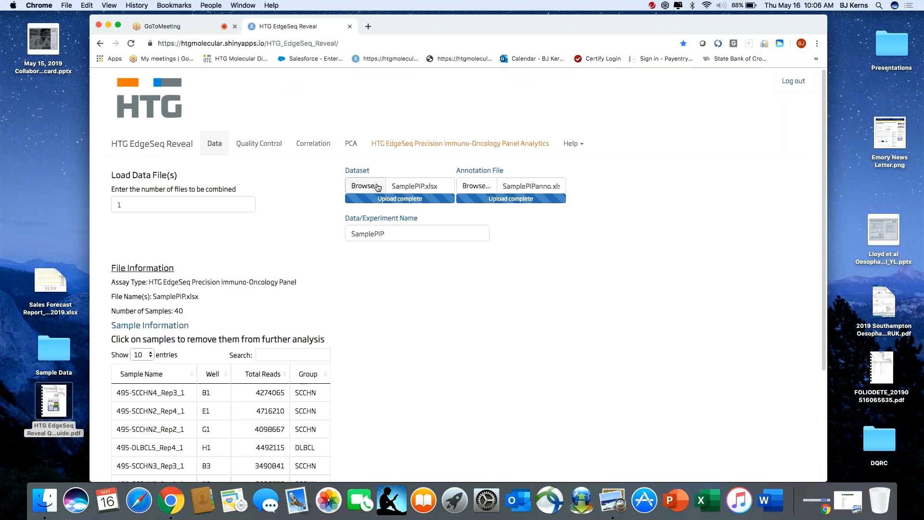
pyautogui.scroll(-3, 509, 336)
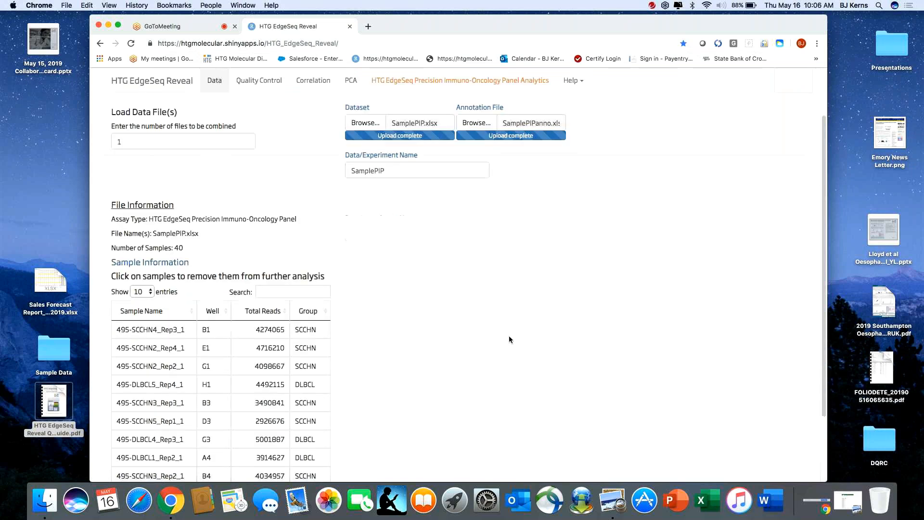
pyautogui.scroll(-3, 509, 336)
pyautogui.scroll(6, 509, 336)
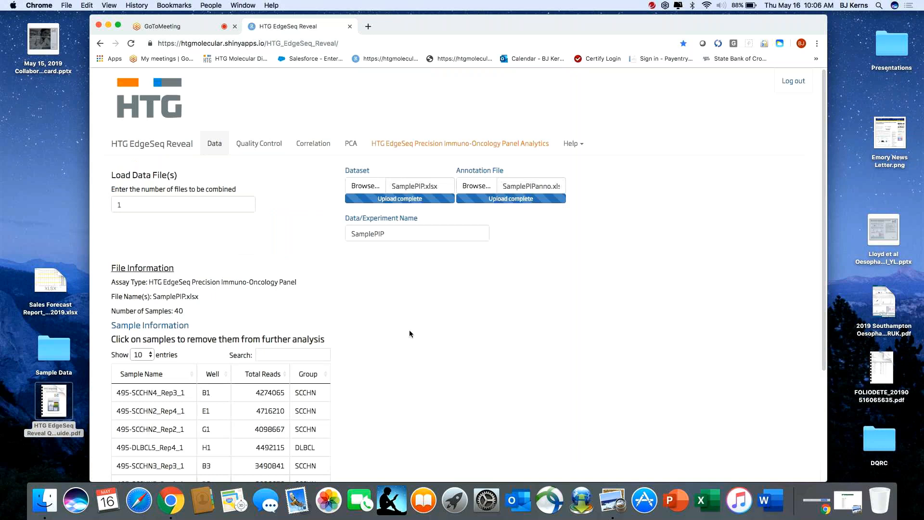
# View the QC0 plot in Quality Control, and read the QC metrics white paper from the Quality Control help
pyautogui.click(261, 147)
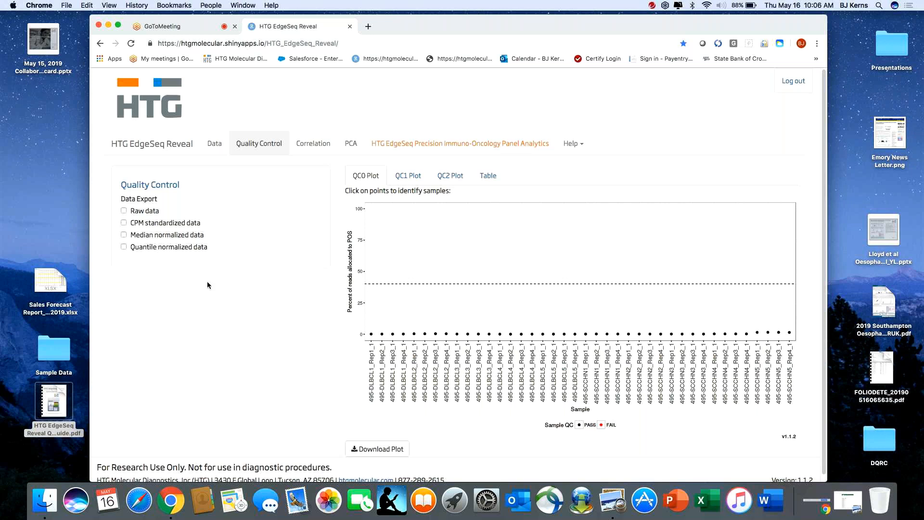
pyautogui.scroll(-1, 389, 356)
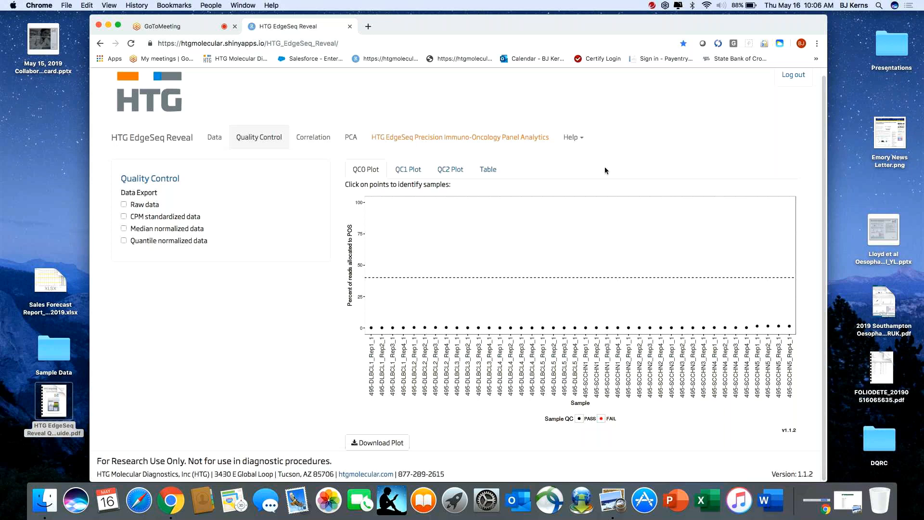
pyautogui.click(581, 140)
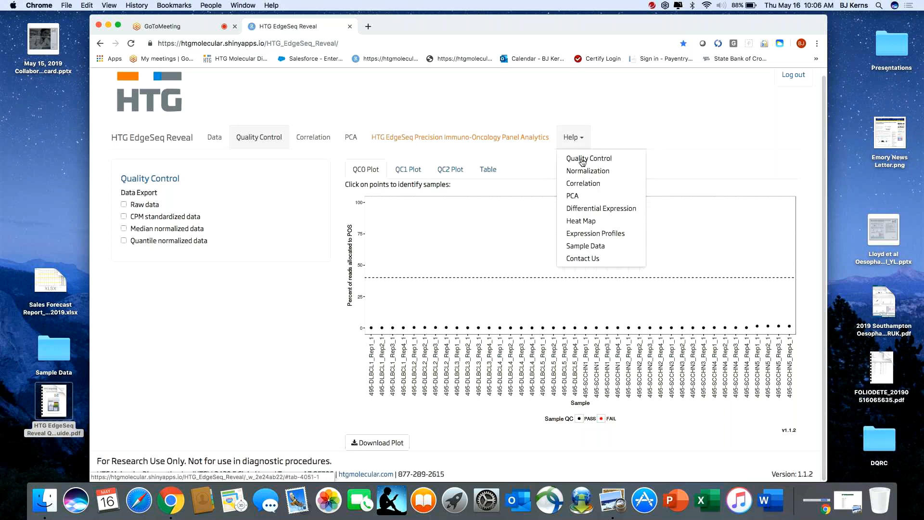
pyautogui.click(582, 160)
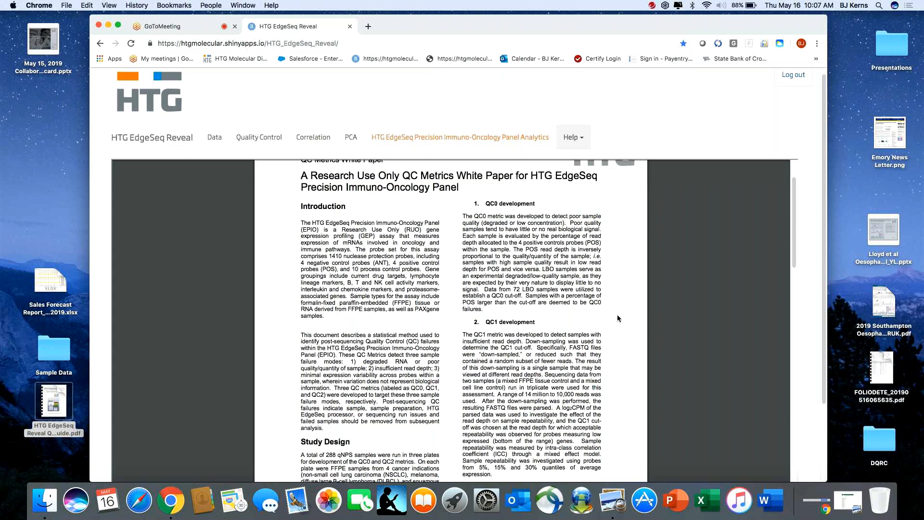
pyautogui.scroll(-6, 619, 318)
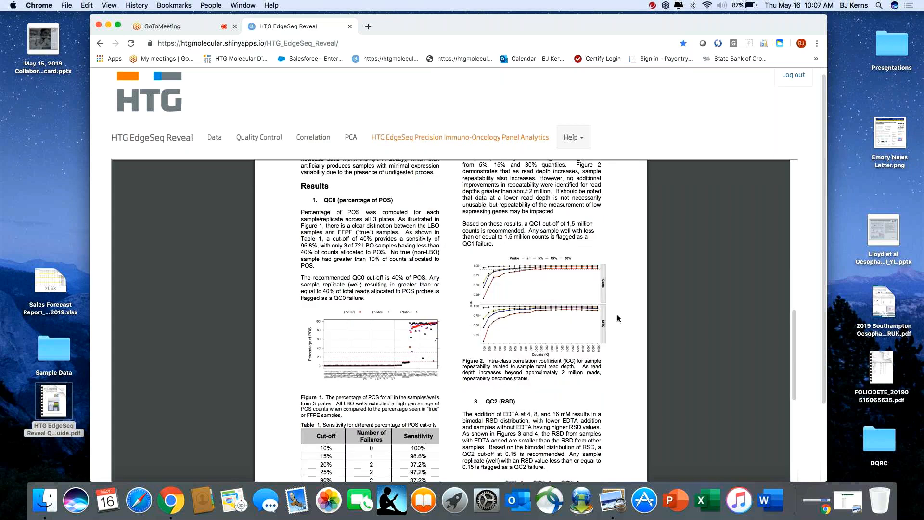
# Read the rest of the QC metrics white paper through its conclusion and cut-off table, and look over the available help topics
pyautogui.scroll(-1, 618, 318)
pyautogui.scroll(-5, 618, 318)
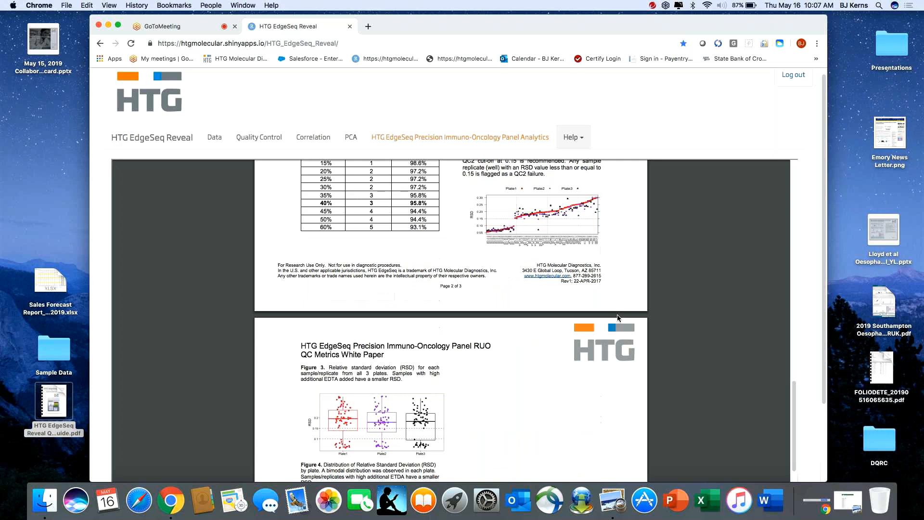
pyautogui.scroll(-3, 618, 319)
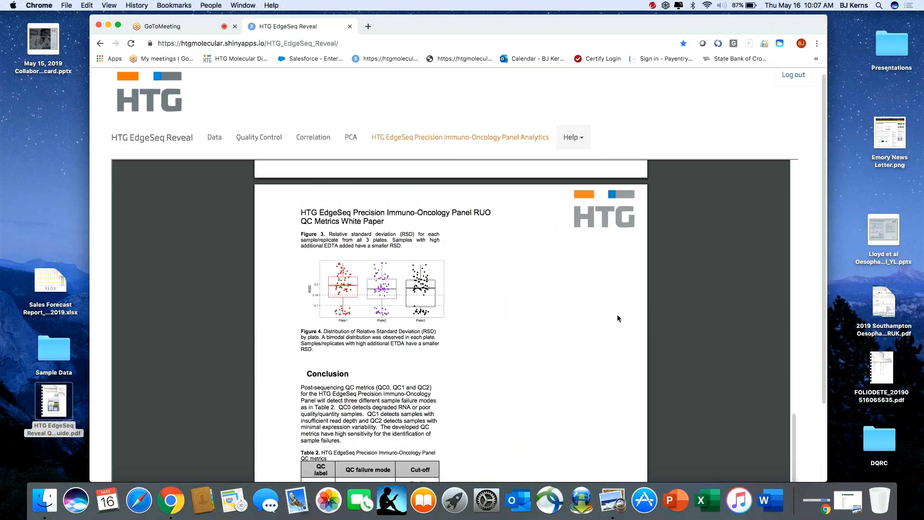
pyautogui.scroll(-2, 618, 318)
pyautogui.scroll(-4, 618, 318)
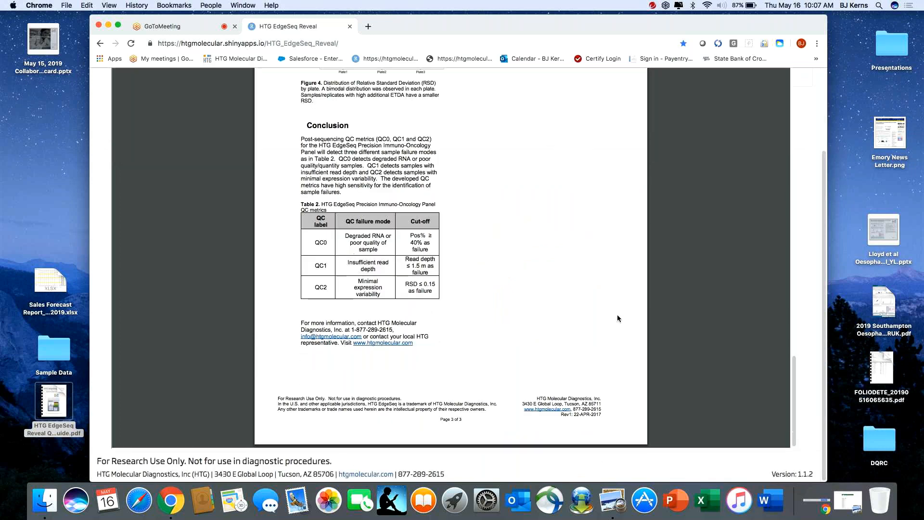
pyautogui.scroll(20, 618, 318)
pyautogui.scroll(3, 618, 318)
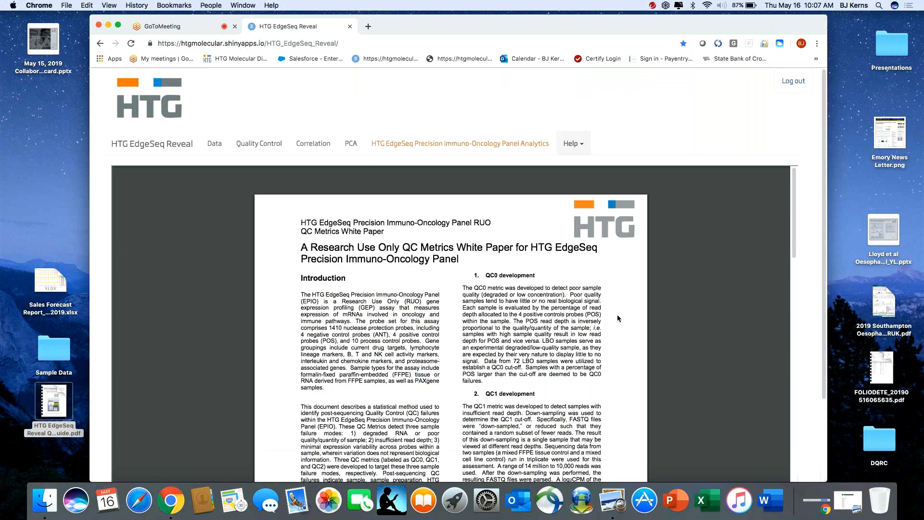
pyautogui.click(577, 151)
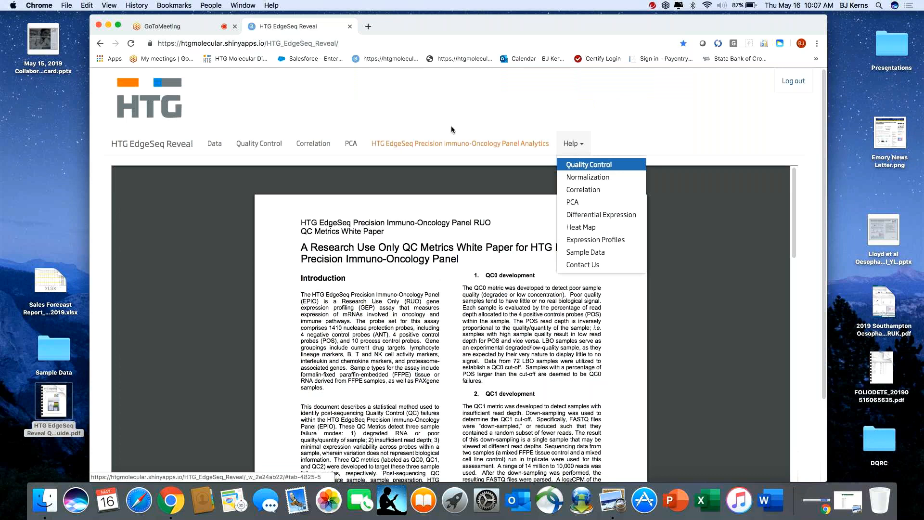
# Return to Quality Control, download the QC0 plot, view the downloaded image, and close it
pyautogui.click(262, 148)
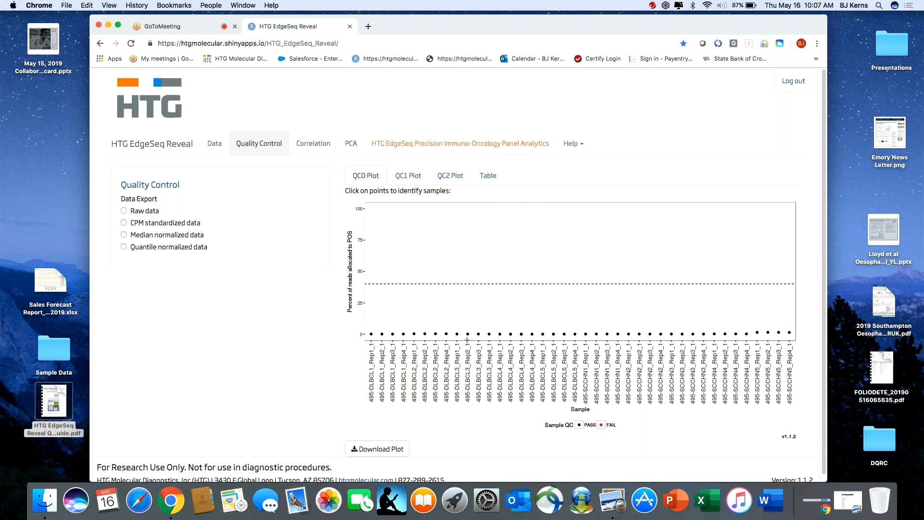
pyautogui.click(395, 450)
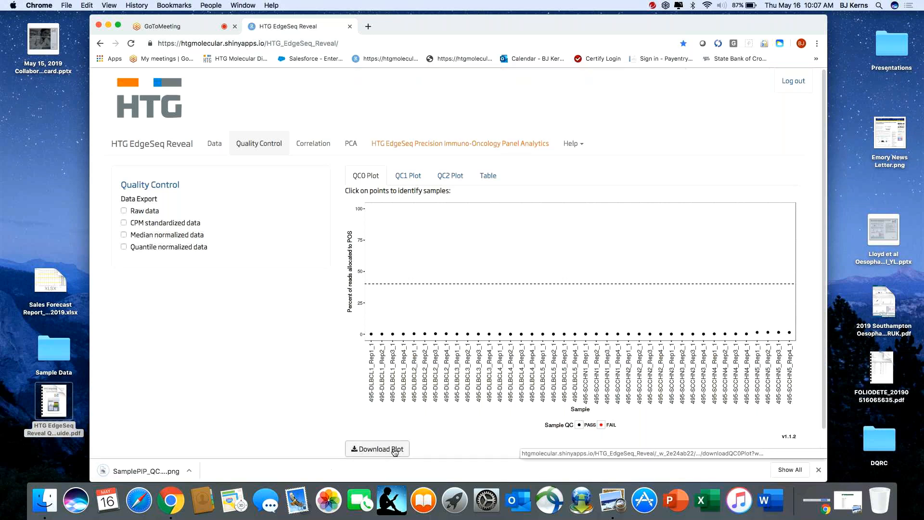
pyautogui.click(165, 474)
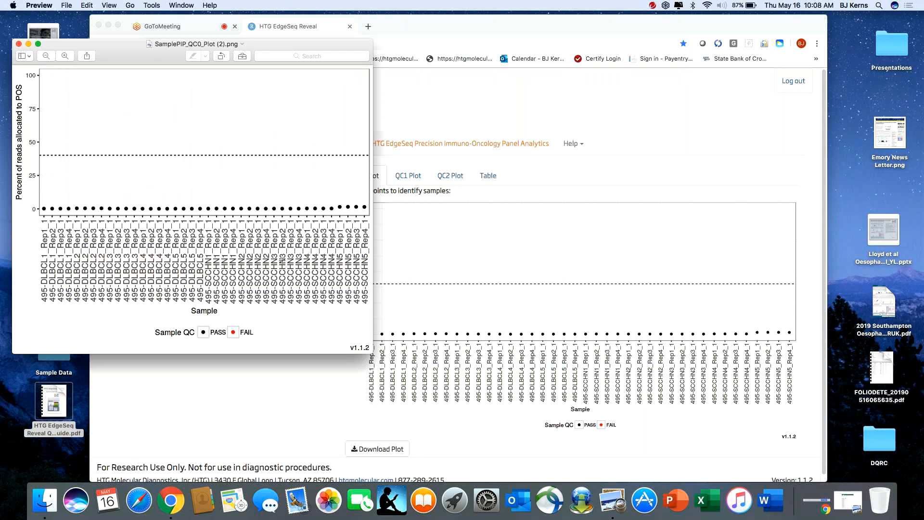
pyautogui.press('super+w')
# Show the QC1 plot, download it, view the downloaded image, and close it
pyautogui.click(417, 187)
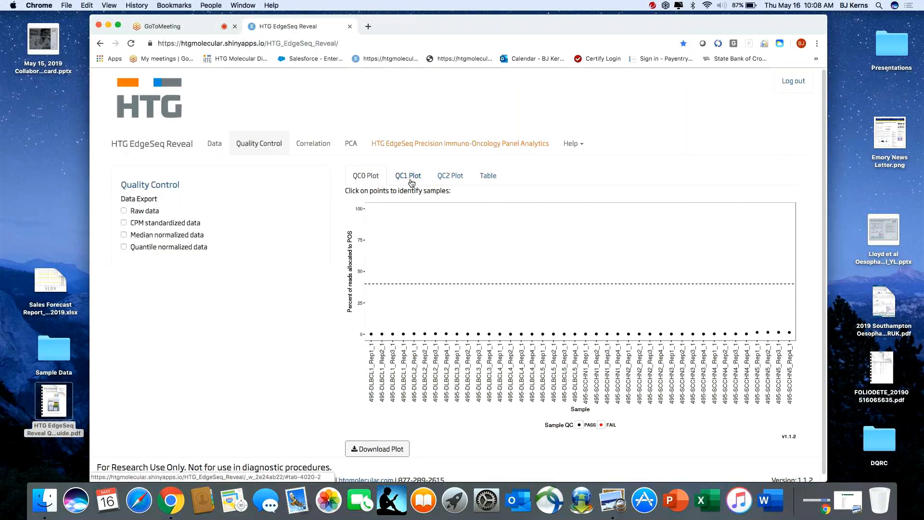
pyautogui.click(410, 177)
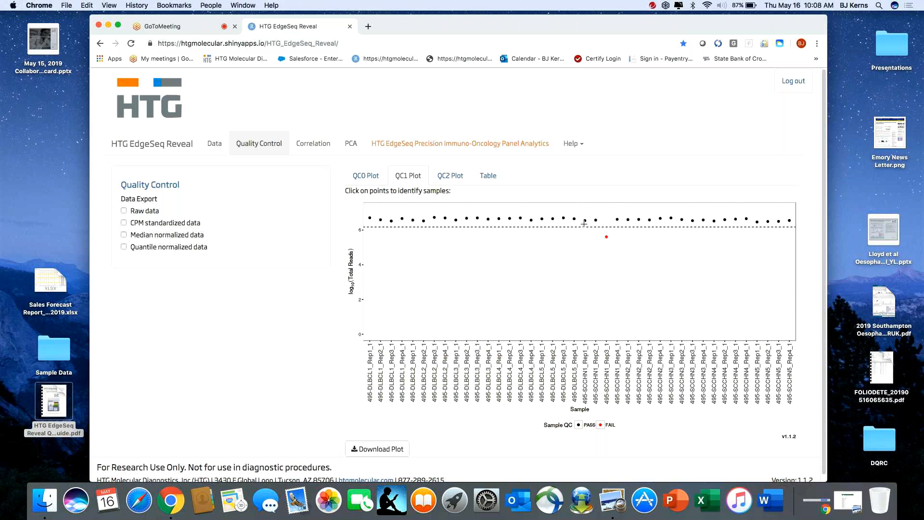
pyautogui.click(396, 450)
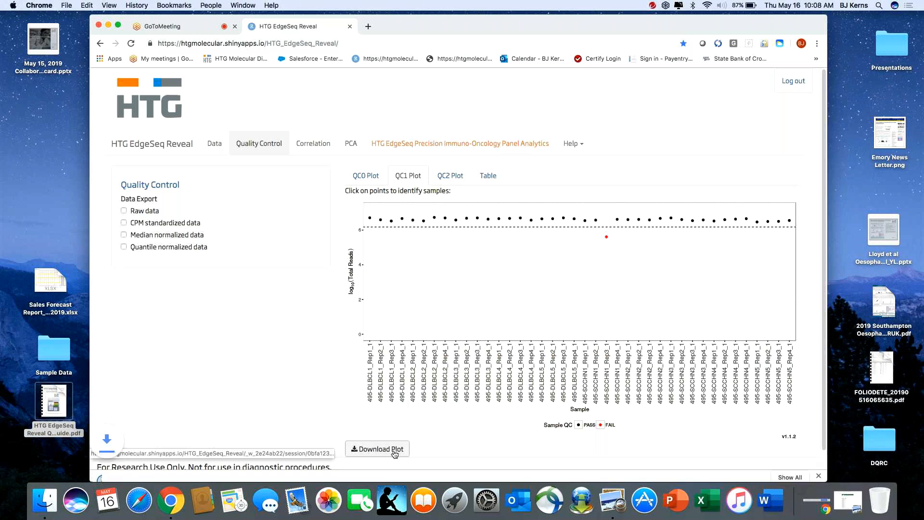
pyautogui.click(144, 472)
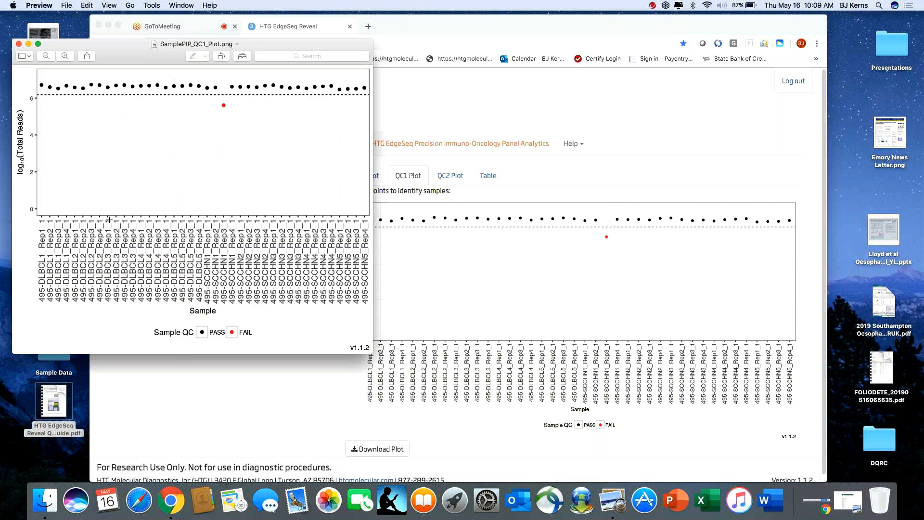
pyautogui.click(19, 44)
# Review the QC2 plot and the quality control results table of all samples
pyautogui.click(453, 178)
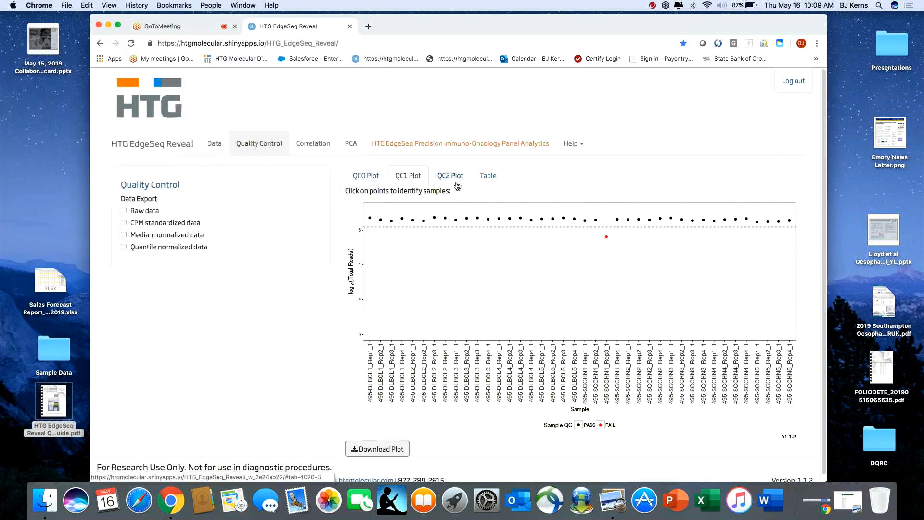
pyautogui.click(453, 177)
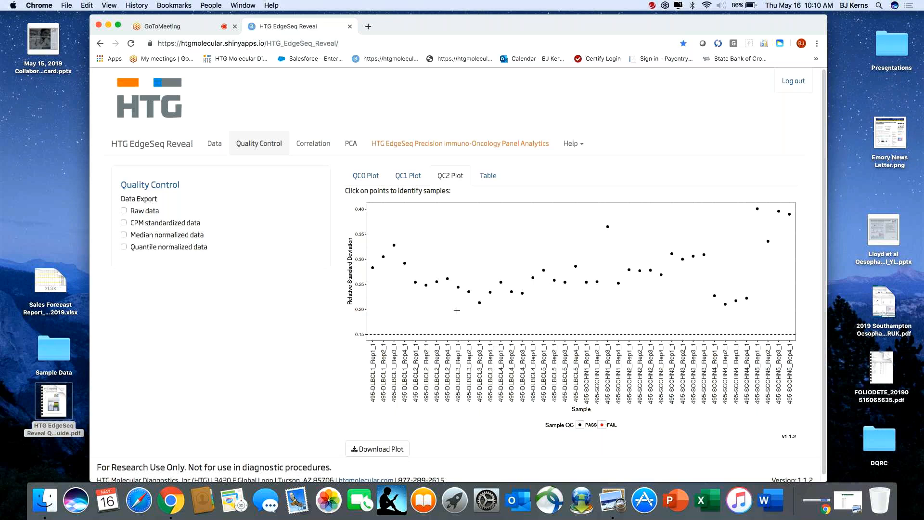
pyautogui.click(481, 175)
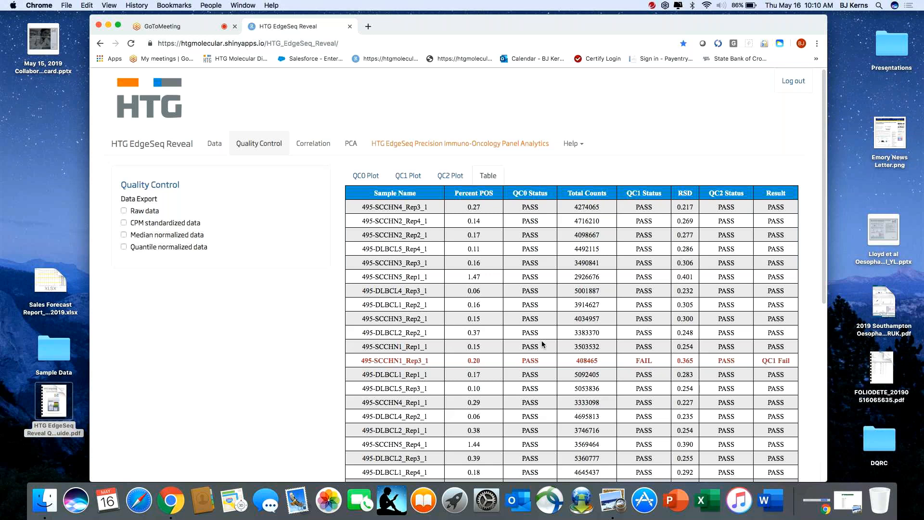
# Download the quality control results with raw, CPM standardized, median normalized and quantile normalized data included
pyautogui.scroll(-3, 215, 308)
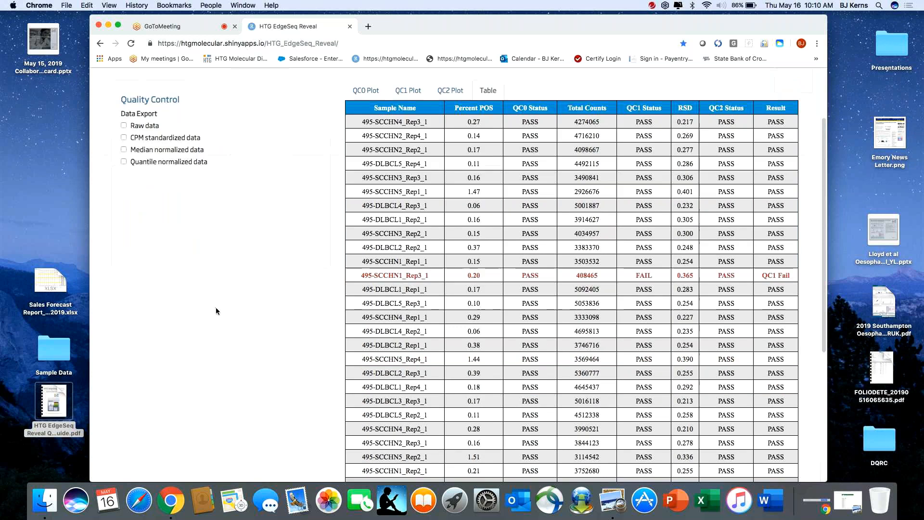
pyautogui.click(123, 126)
pyautogui.click(124, 138)
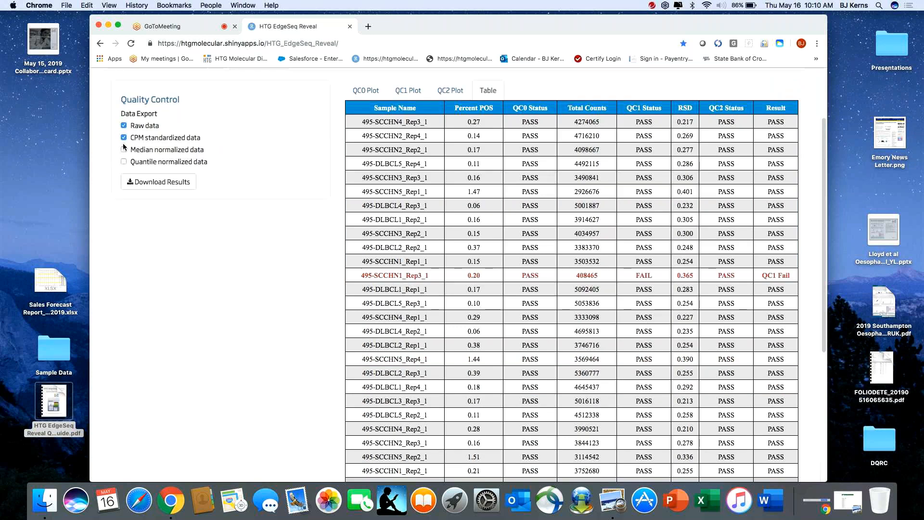
pyautogui.click(124, 150)
pyautogui.click(125, 162)
pyautogui.click(160, 183)
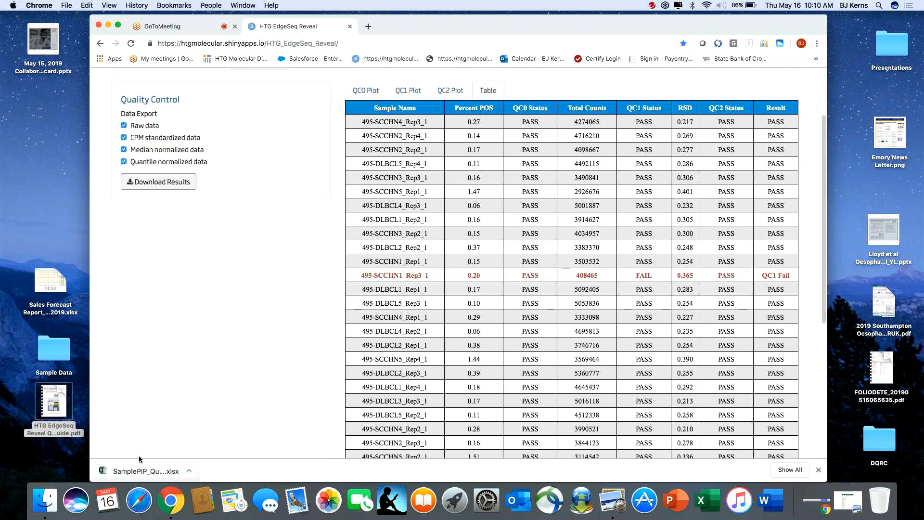
# Open the downloaded SamplePIP_QualityControlled workbook in Excel and compare its Raw and QC_Raw sheets
pyautogui.click(141, 472)
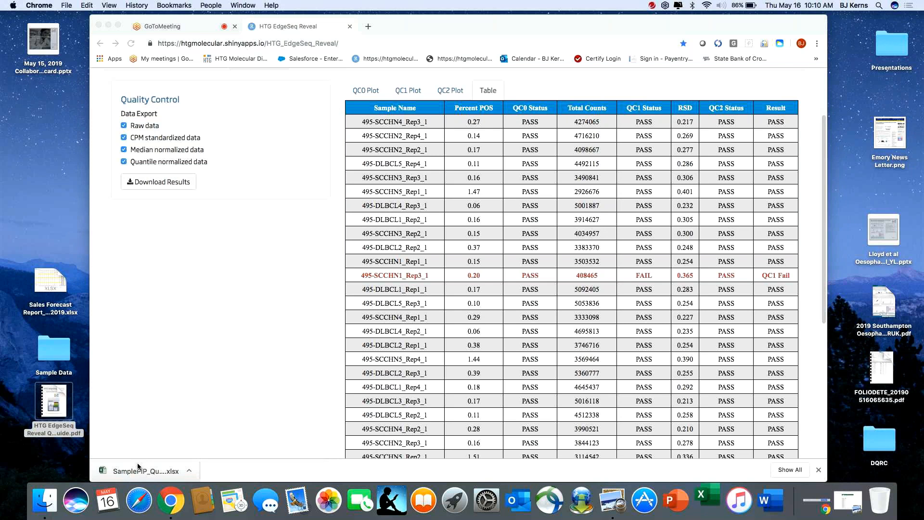
pyautogui.click(138, 472)
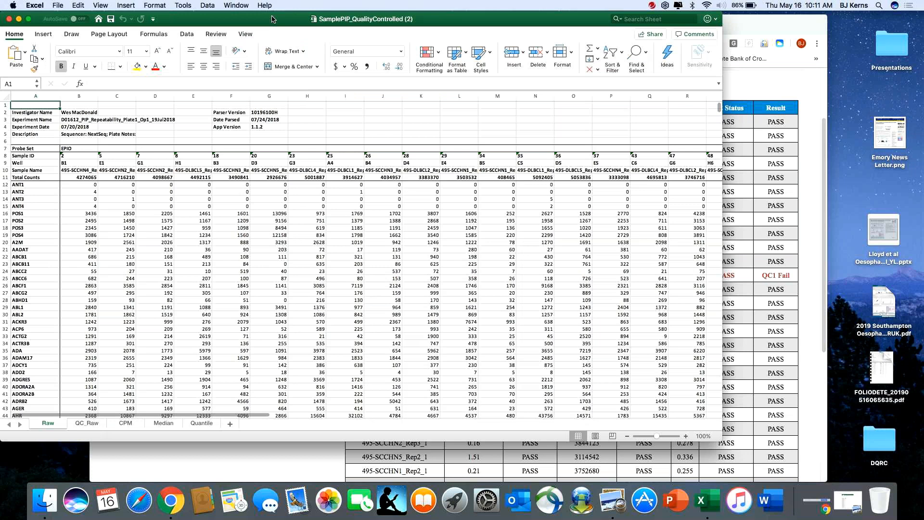
pyautogui.moveTo(272, 19); pyautogui.dragTo(301, 19)
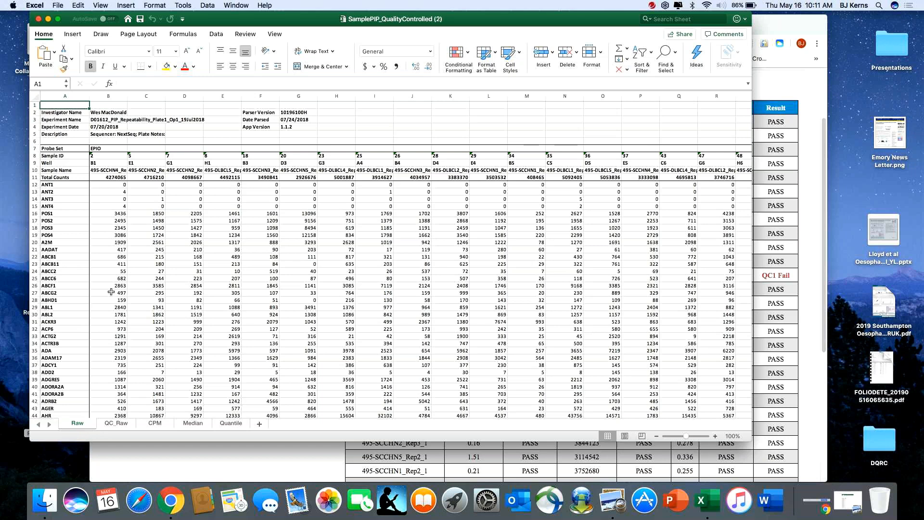
pyautogui.scroll(-1, 136, 364)
pyautogui.scroll(-6, 136, 364)
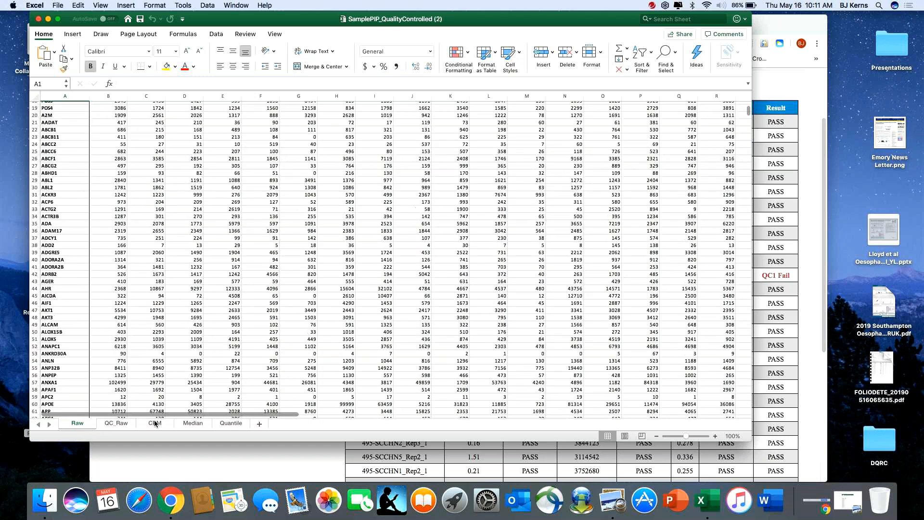
pyautogui.click(119, 426)
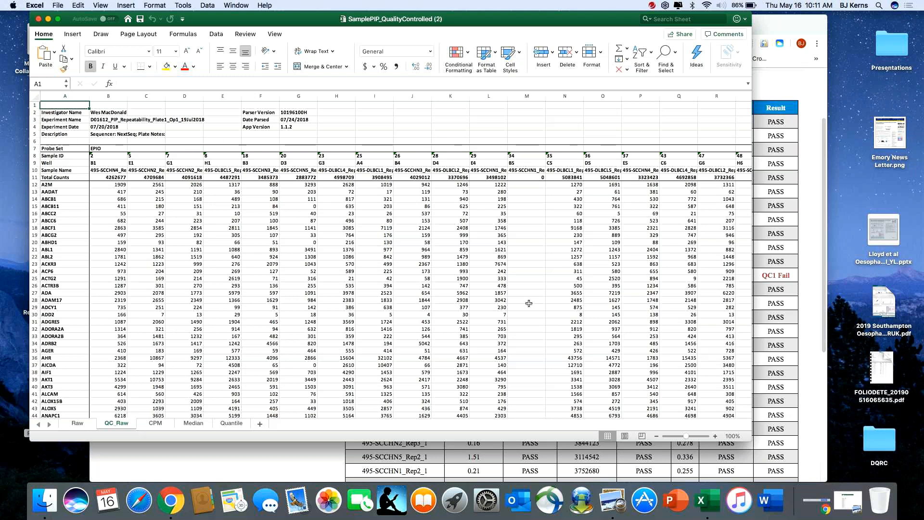
pyautogui.click(78, 424)
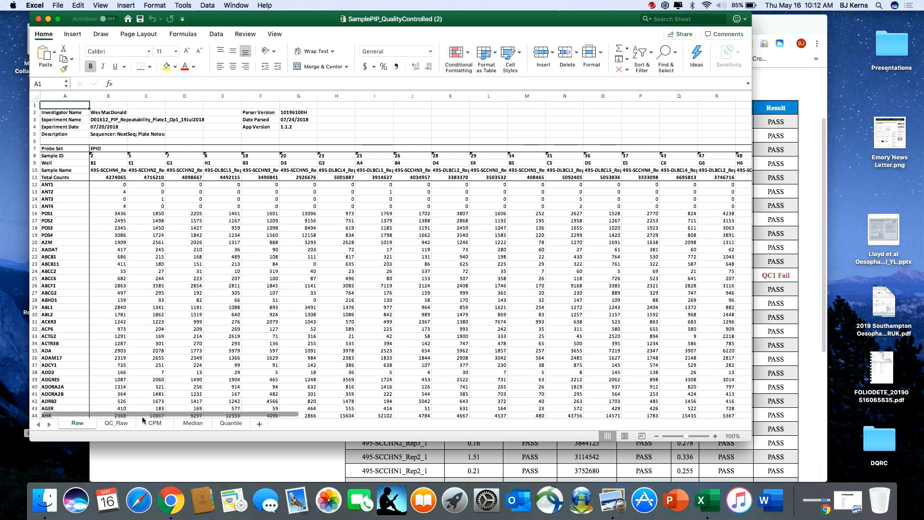
pyautogui.click(125, 426)
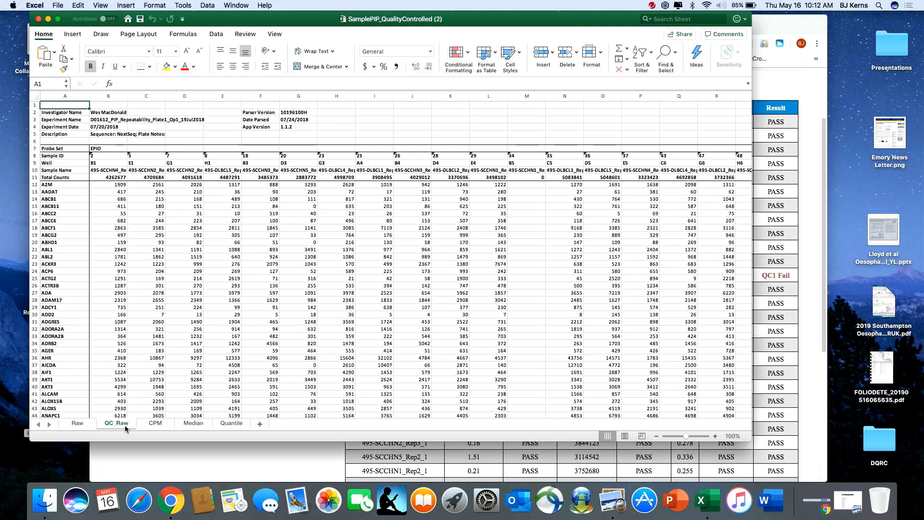
# Examine the CPM, Median and Quantile sheets, then close the workbook and return to the quality control page
pyautogui.click(153, 422)
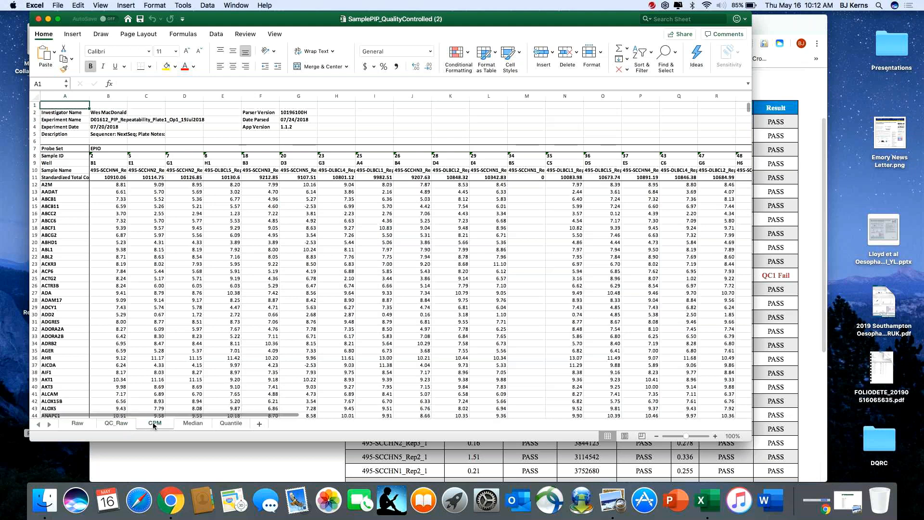
pyautogui.click(194, 426)
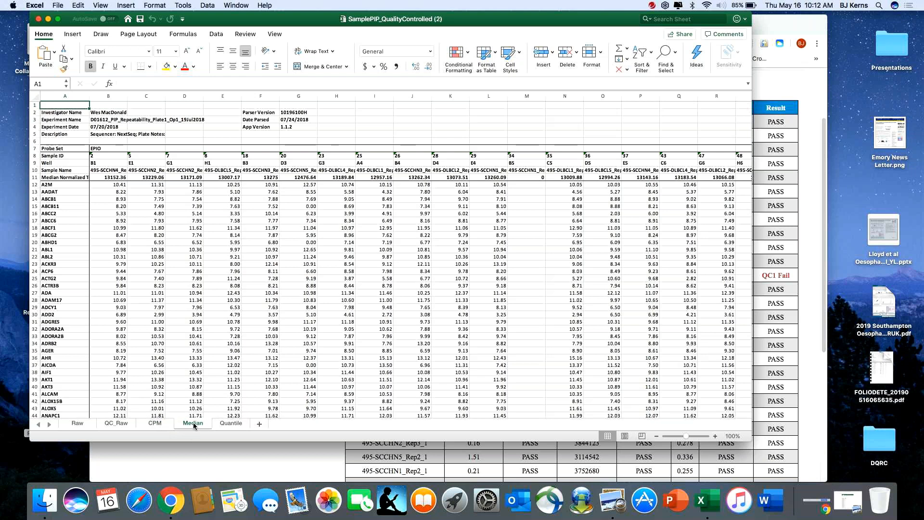
pyautogui.click(235, 427)
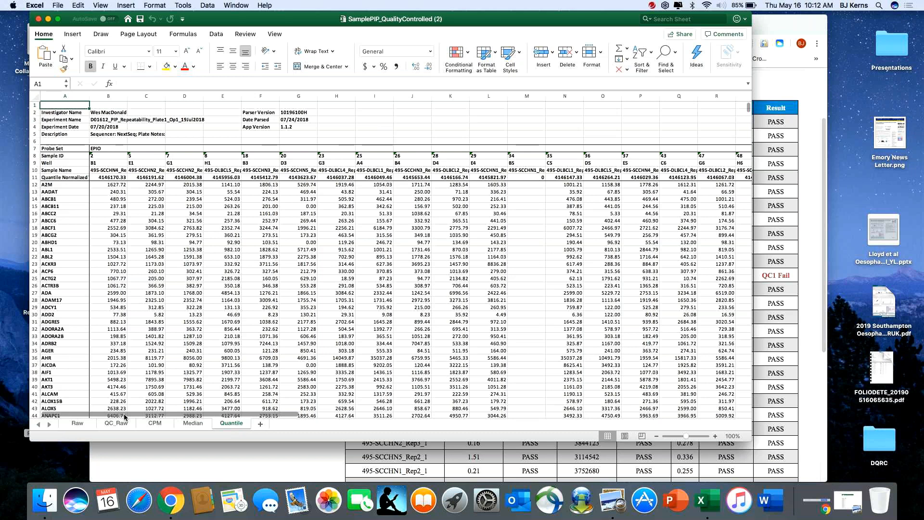
pyautogui.click(39, 20)
pyautogui.scroll(3, 289, 229)
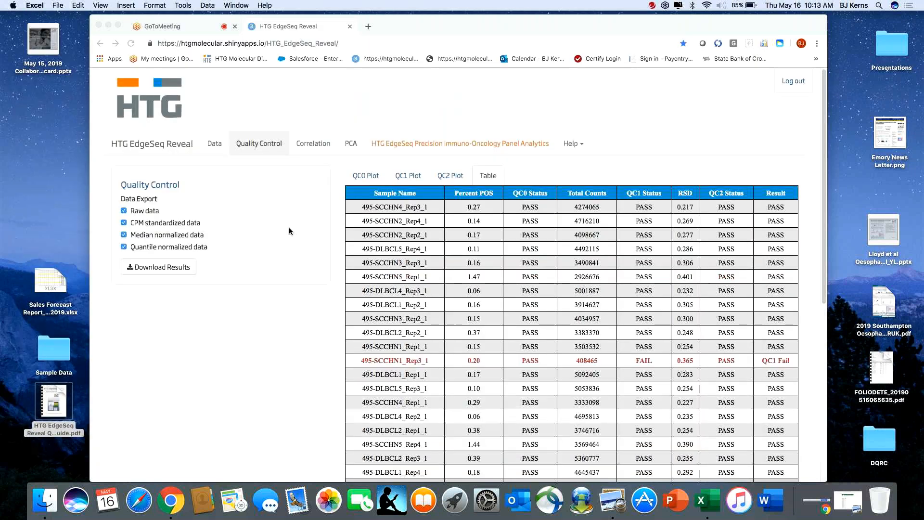
# In Correlation, select samples 495-SCCHN2_Rep4_1, 495-SCCHN2_Rep2_1 and 495-SCCHN2_Rep3_1 and calculate their correlation
pyautogui.click(313, 147)
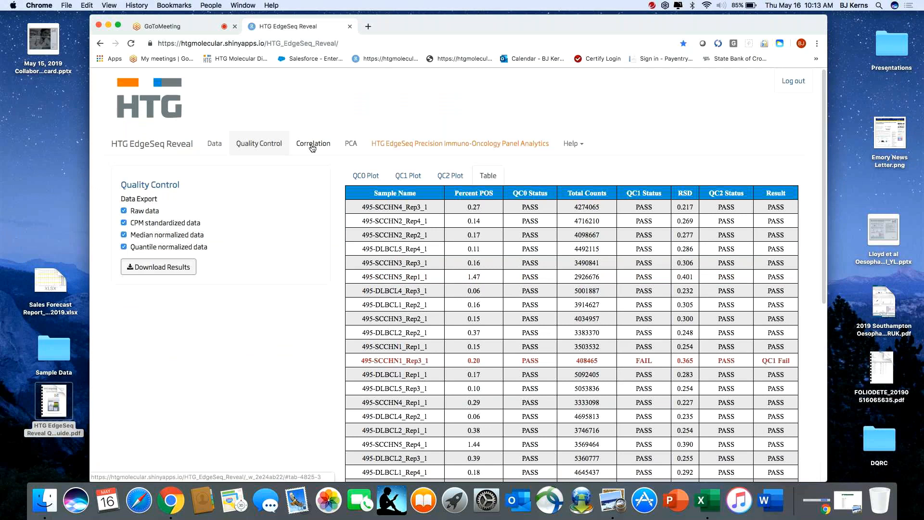
pyautogui.click(313, 147)
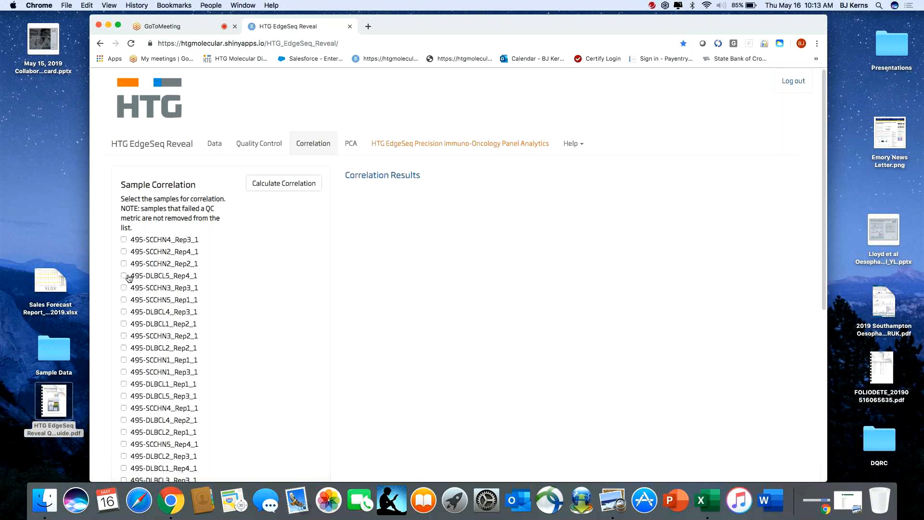
pyautogui.scroll(-2, 148, 370)
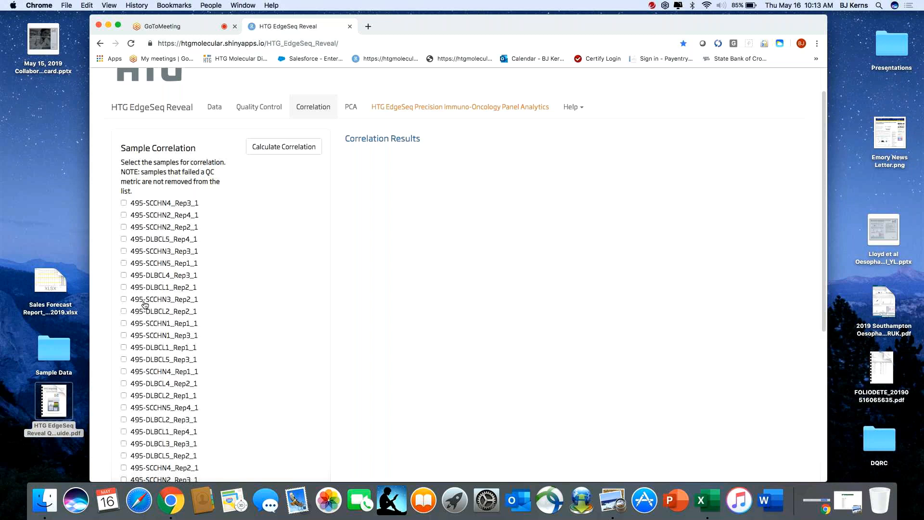
pyautogui.click(123, 215)
pyautogui.click(124, 227)
pyautogui.scroll(-1, 131, 434)
pyautogui.scroll(-7, 131, 432)
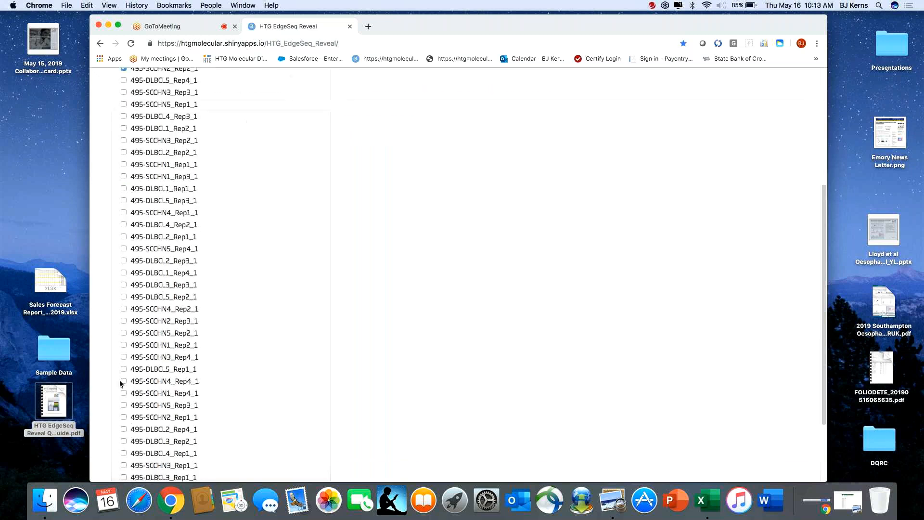
pyautogui.scroll(10, 248, 363)
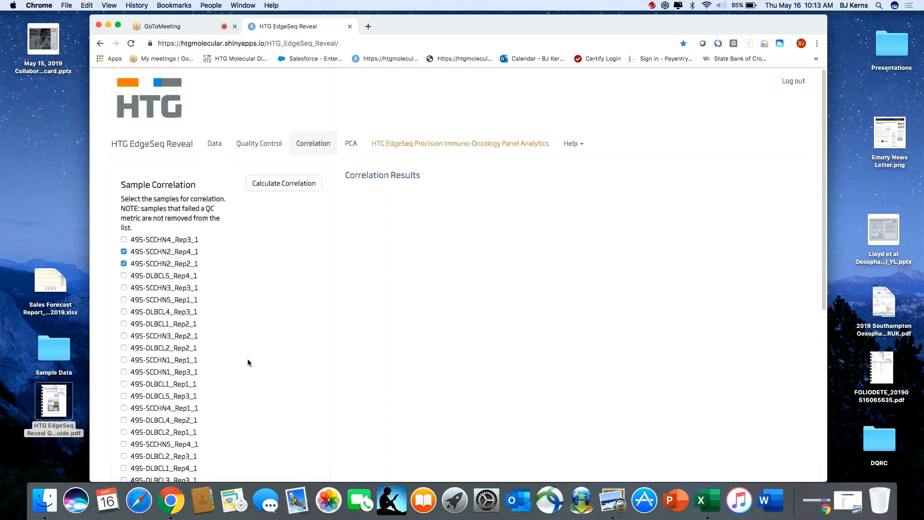
pyautogui.click(285, 184)
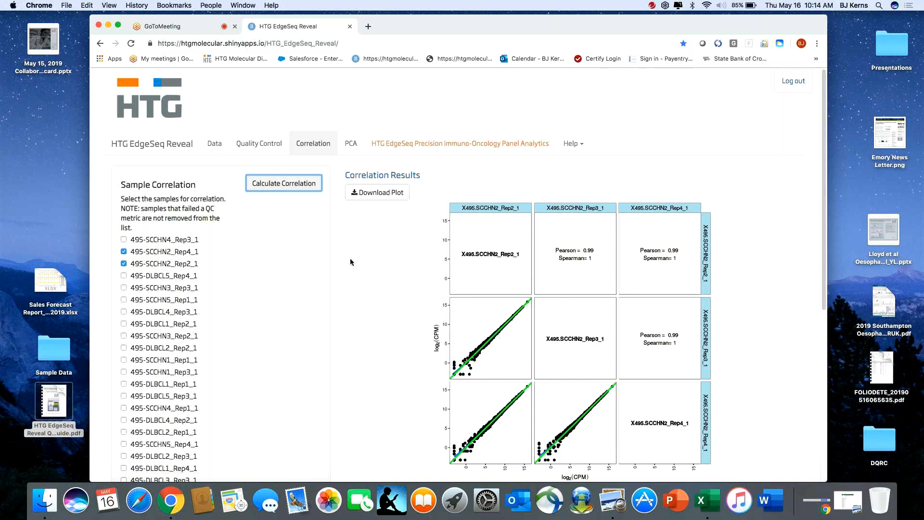
# Download the correlation plot as a PNG, open it in Preview to check it, and close it
pyautogui.click(365, 195)
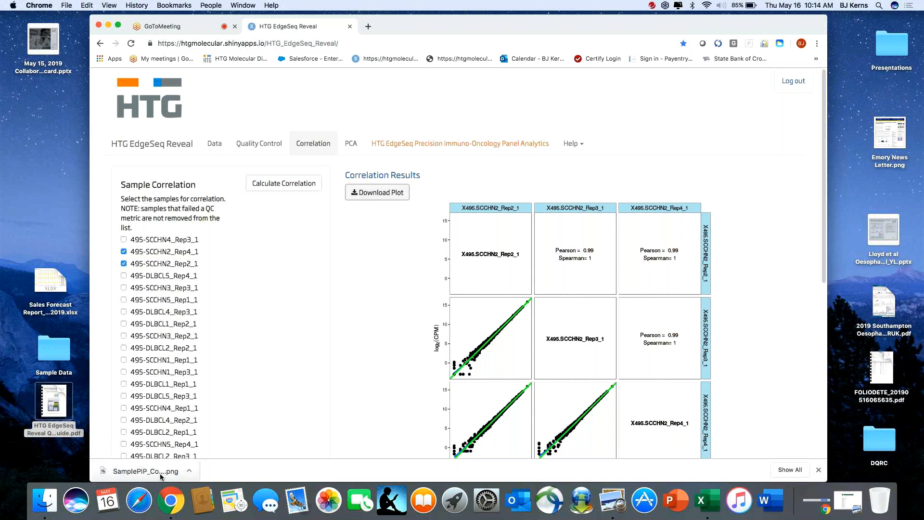
pyautogui.click(144, 471)
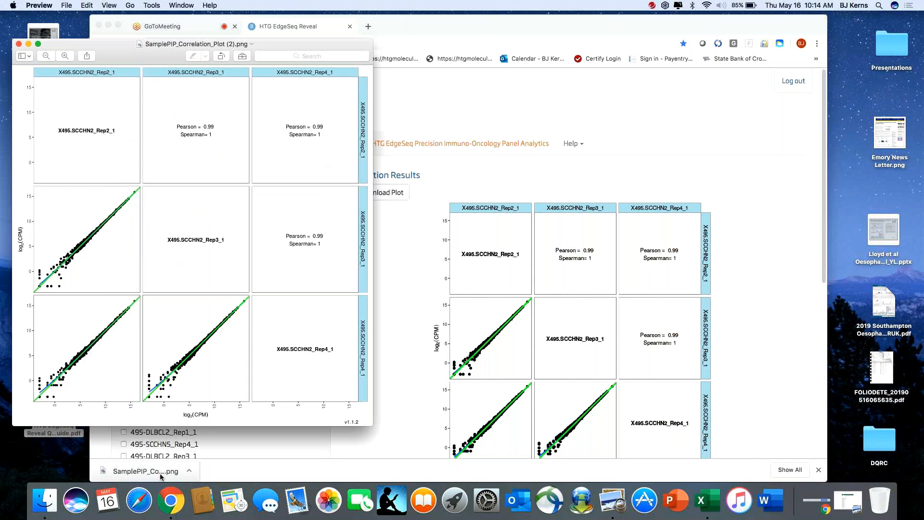
pyautogui.click(19, 44)
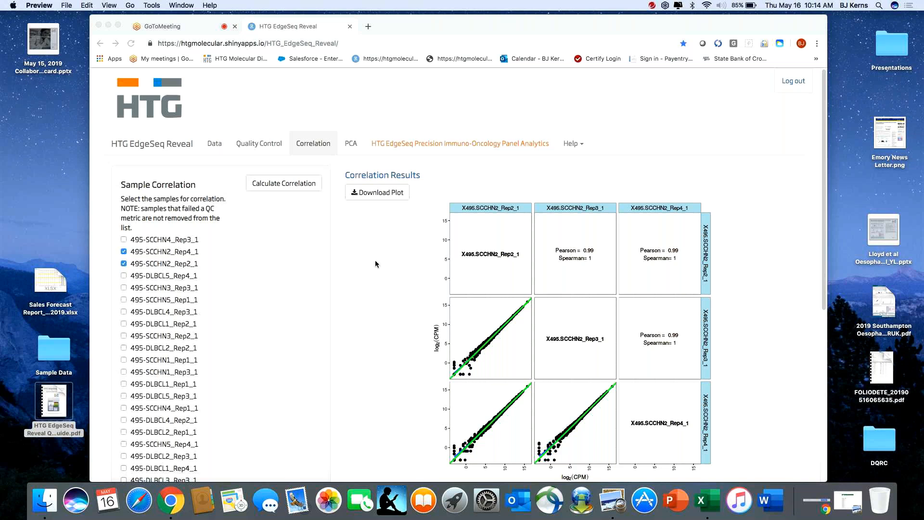
# Add sample 495-DLBCL5_Rep4_1 to the selection, recalculate the correlation and review the full plot matrix
pyautogui.click(197, 285)
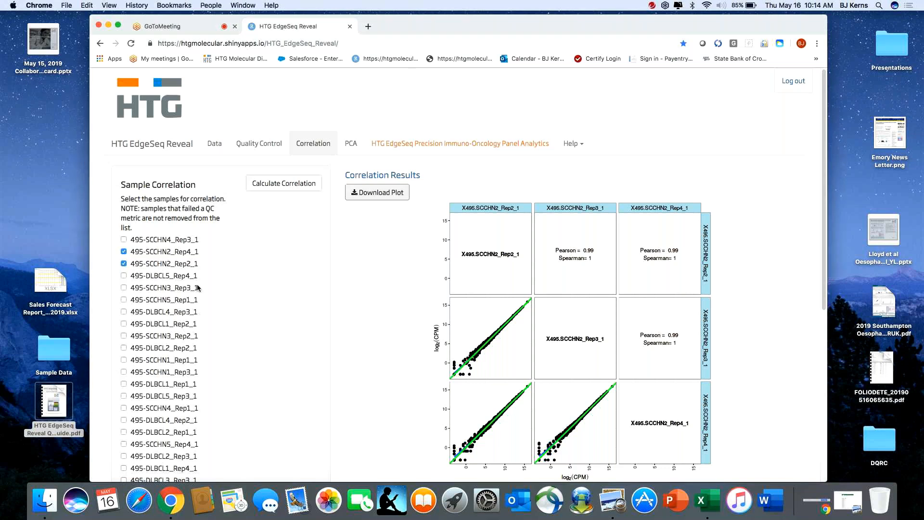
pyautogui.click(197, 278)
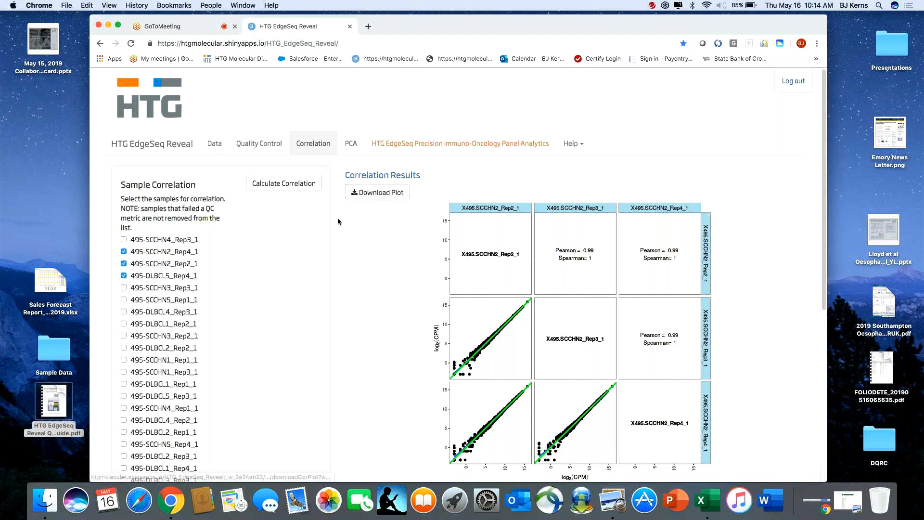
pyautogui.click(288, 190)
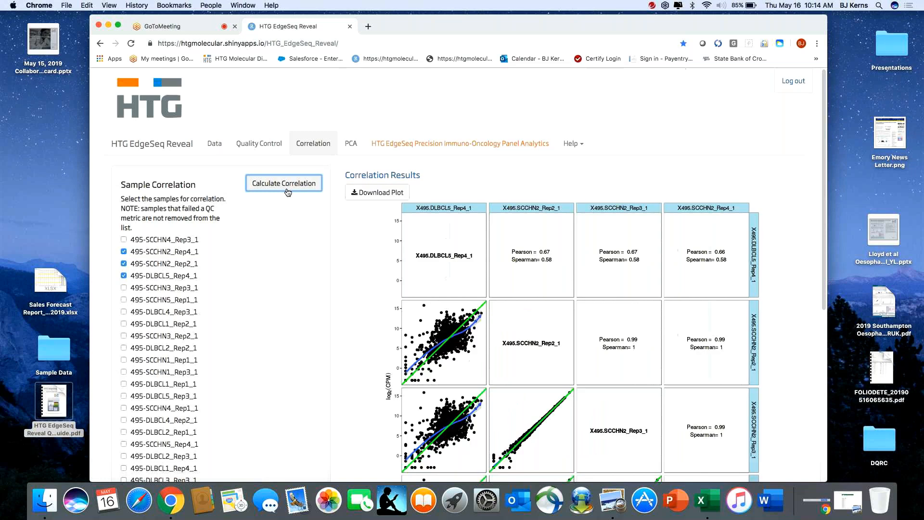
pyautogui.scroll(-3, 614, 375)
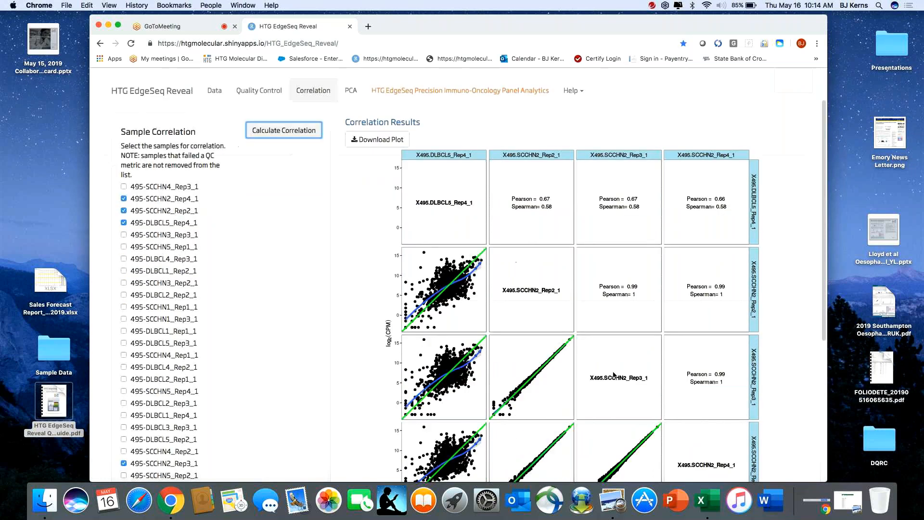
pyautogui.scroll(-1, 650, 400)
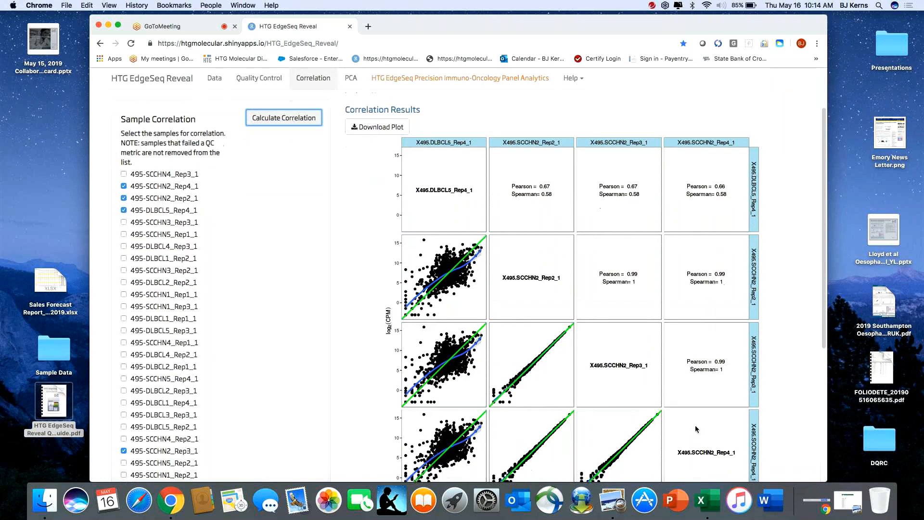
pyautogui.scroll(-1, 695, 429)
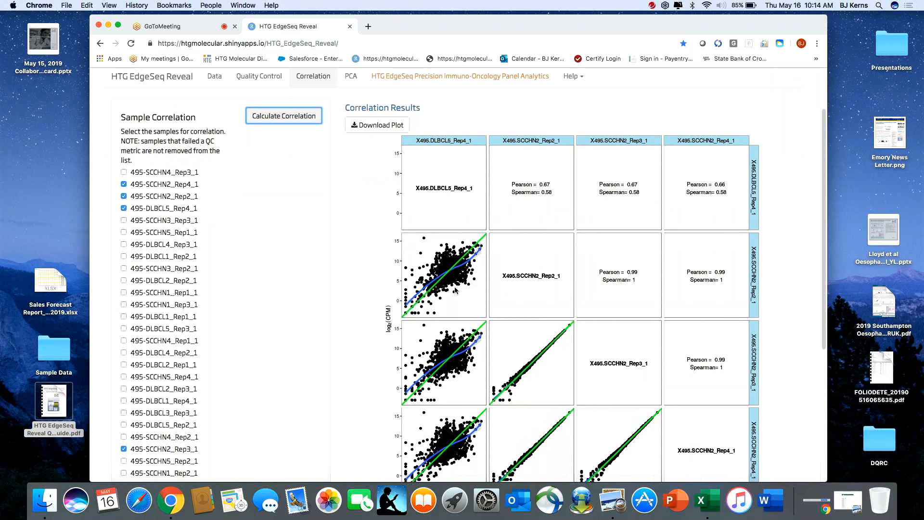
pyautogui.scroll(-4, 619, 329)
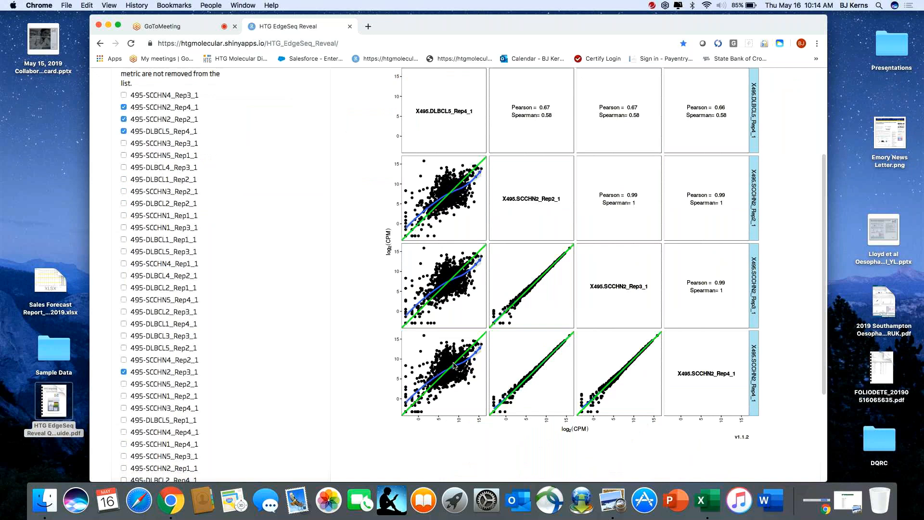
pyautogui.scroll(5, 364, 261)
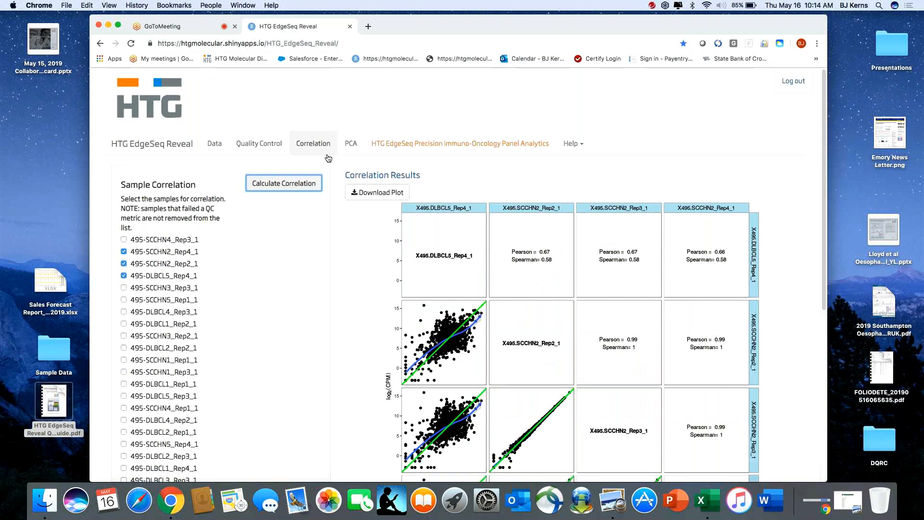
# Open the PCA analysis and examine how the SCCHN and DLBCL samples cluster in the plot
pyautogui.click(355, 147)
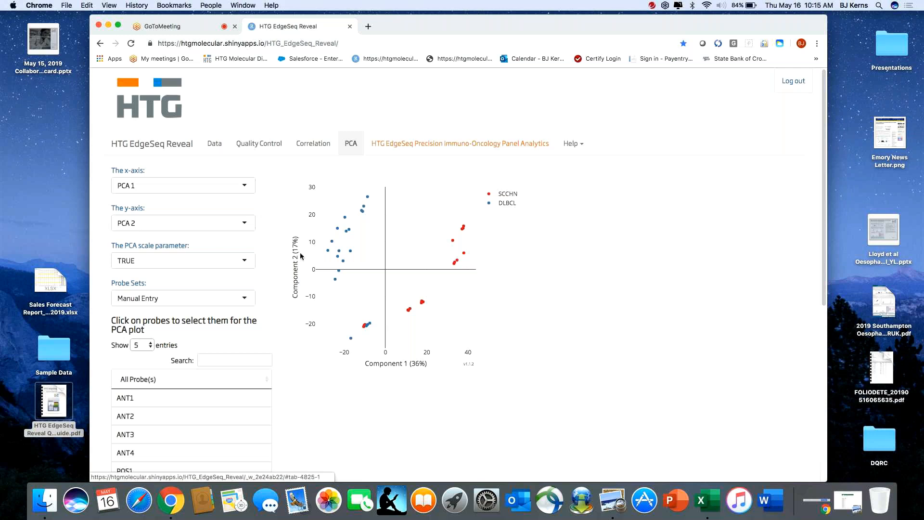
pyautogui.moveTo(443, 263)
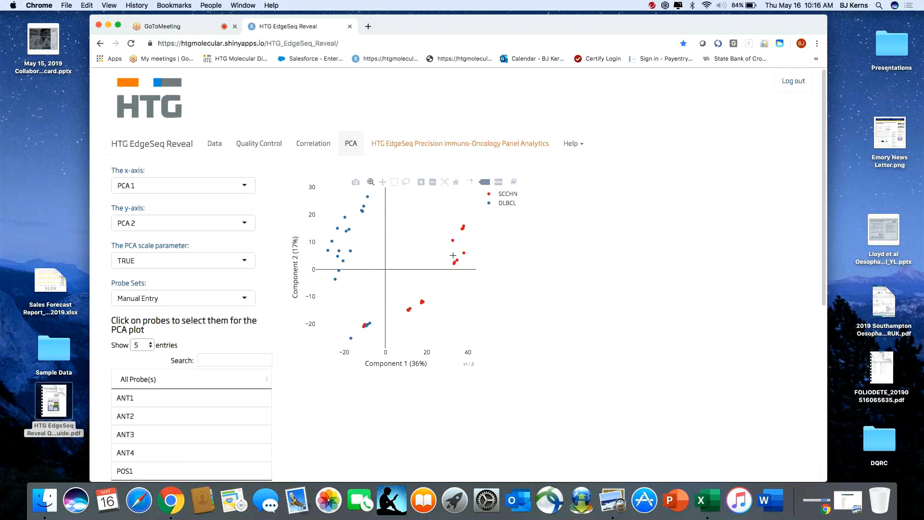
pyautogui.moveTo(366, 330)
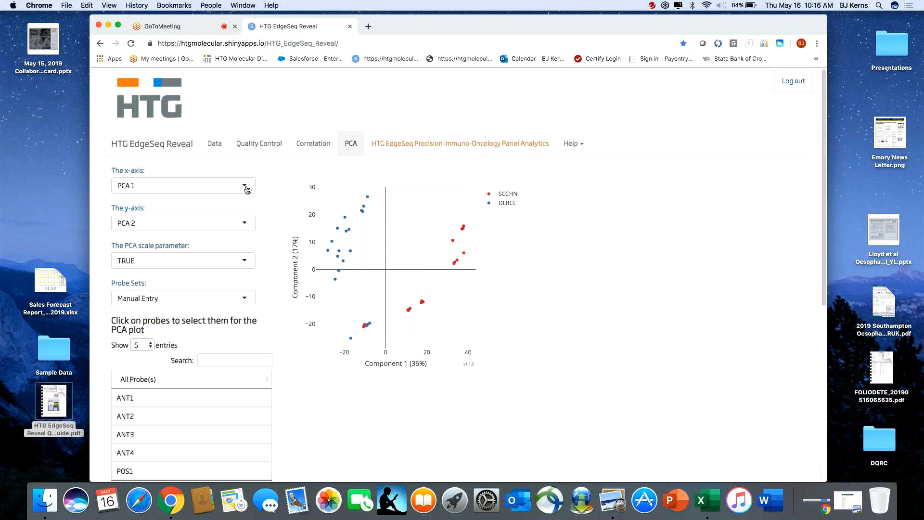
# Try PCA 4 as the PCA plot's x-axis component and set the axis back to PCA 1
pyautogui.click(247, 188)
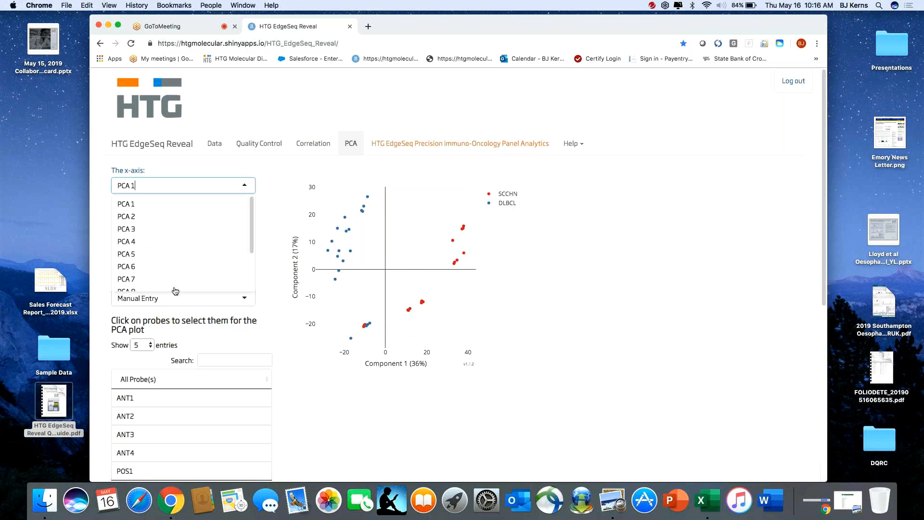
pyautogui.click(138, 244)
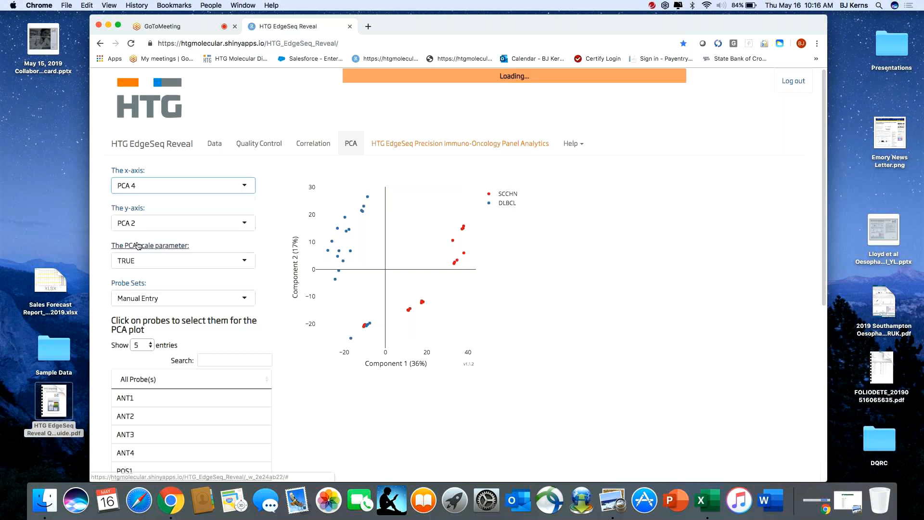
pyautogui.click(242, 187)
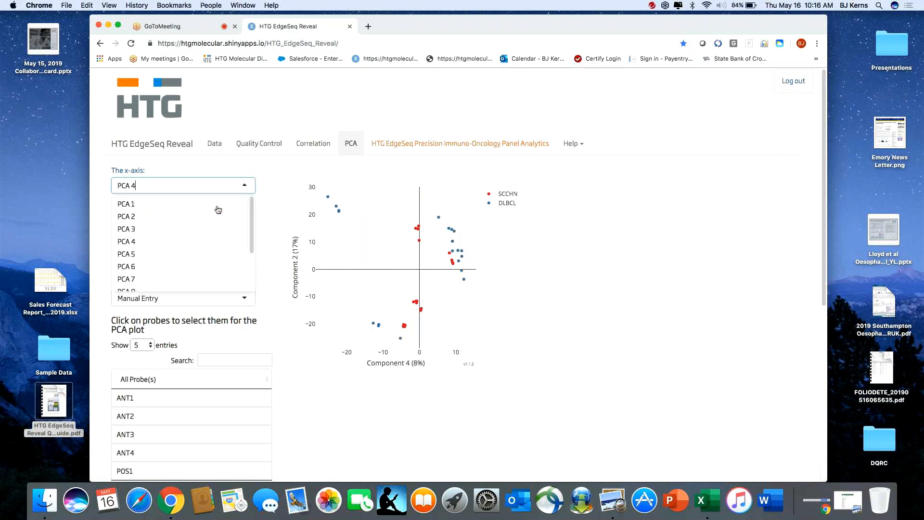
pyautogui.click(217, 206)
# Read the help page on Principal Components Analysis and its plot options, and return to the PCA plot
pyautogui.click(574, 144)
pyautogui.click(573, 203)
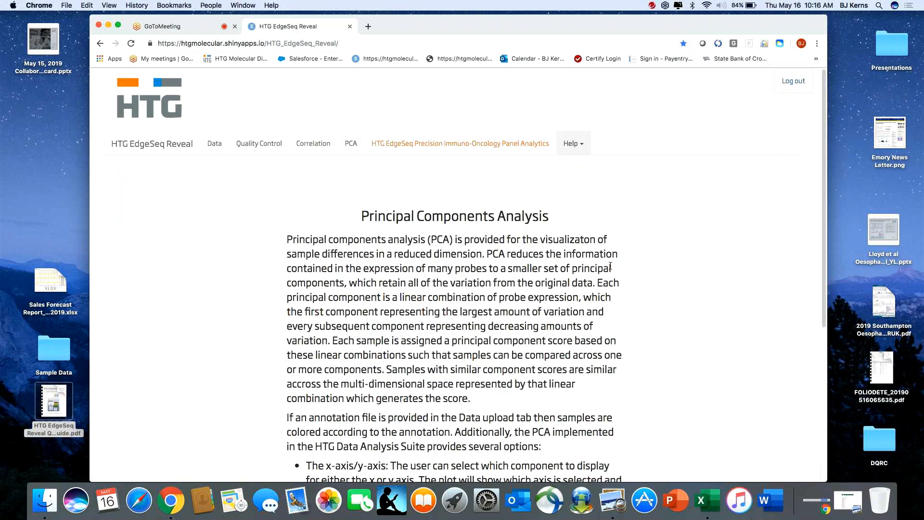
pyautogui.scroll(-5, 611, 267)
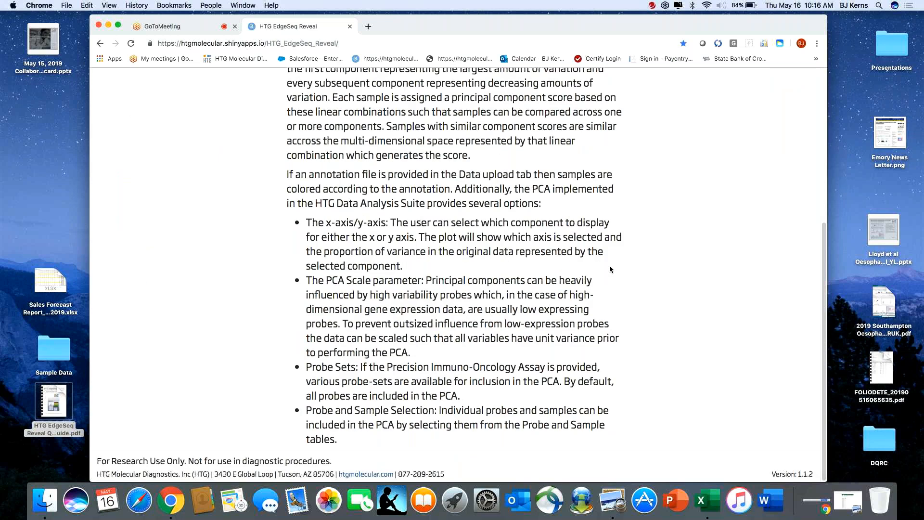
pyautogui.scroll(5, 610, 268)
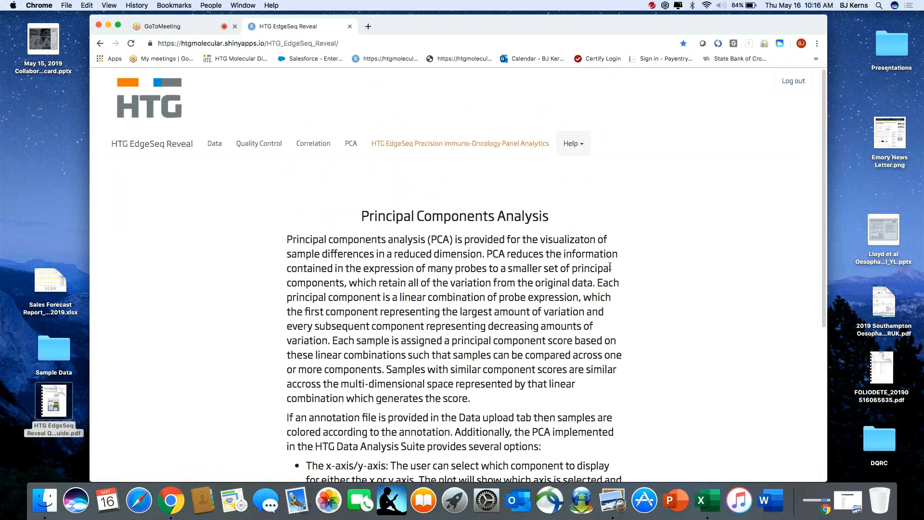
pyautogui.click(349, 145)
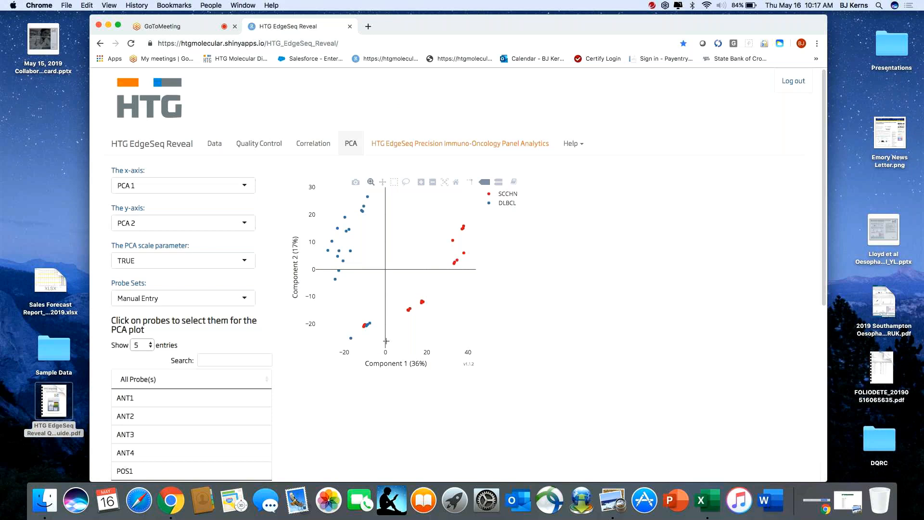
# Look over the PCA probe and sample tables and sort the All Probe(s) list in descending order
pyautogui.scroll(-5, 239, 372)
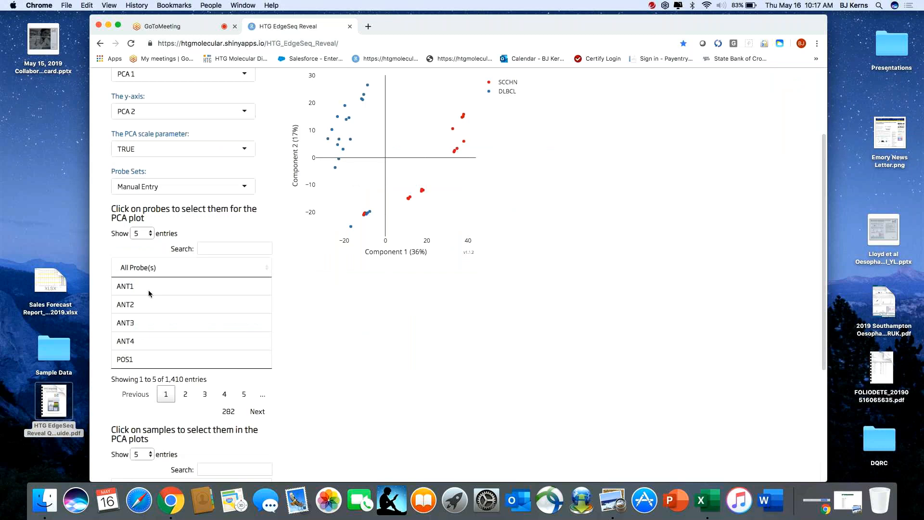
pyautogui.scroll(-8, 149, 293)
pyautogui.scroll(9, 231, 199)
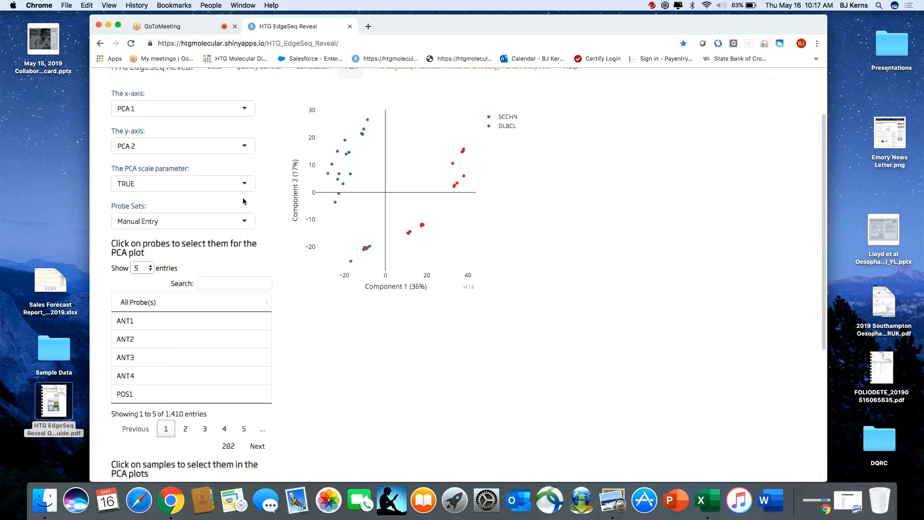
pyautogui.scroll(3, 231, 198)
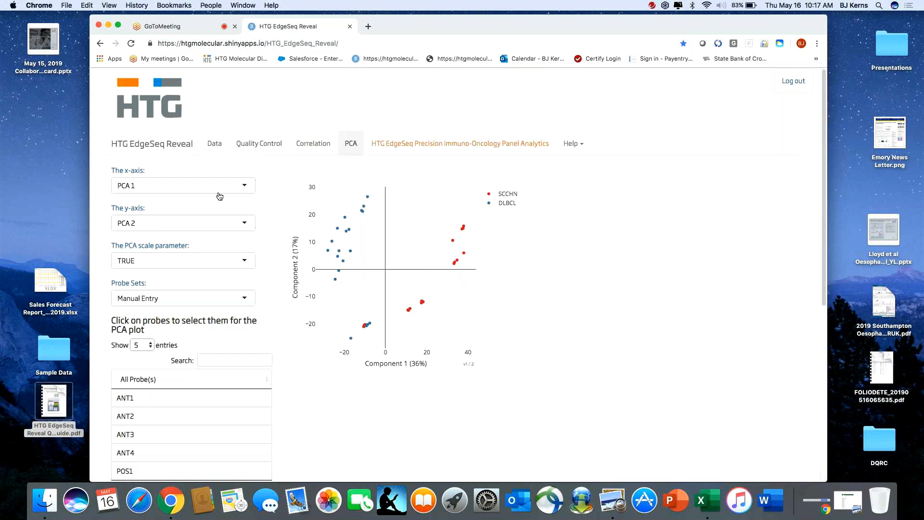
pyautogui.scroll(-3, 308, 365)
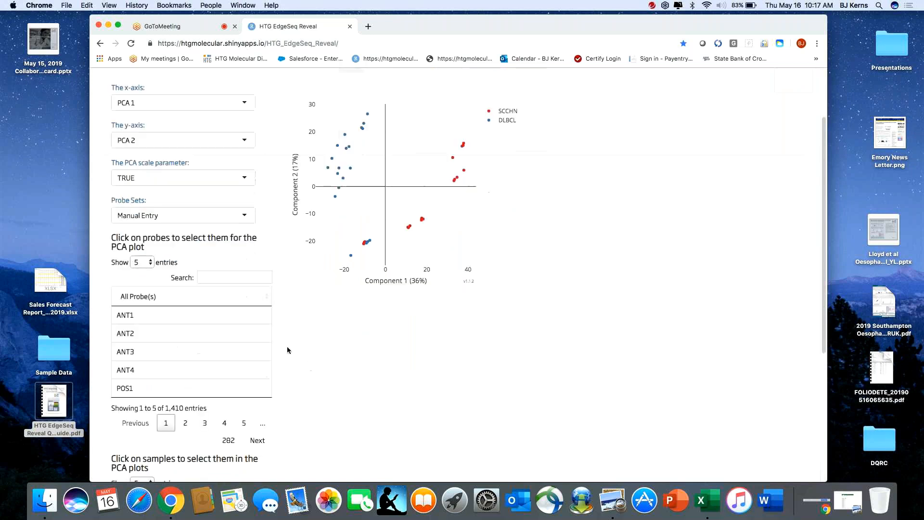
pyautogui.click(267, 299)
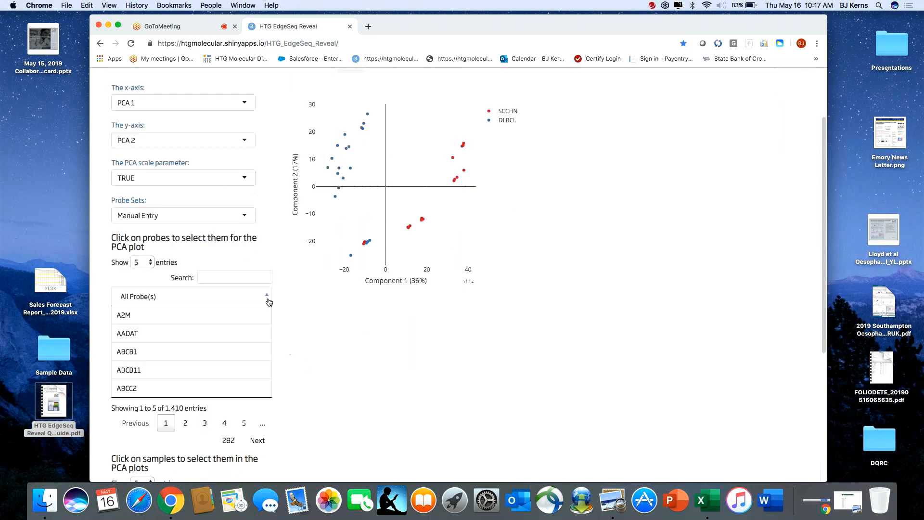
pyautogui.click(267, 299)
# Restrict the PCA plot to probes ZYX, ZWILCH, ZNF74 and ZNF205 and check the sample table and redrawn plot
pyautogui.click(143, 320)
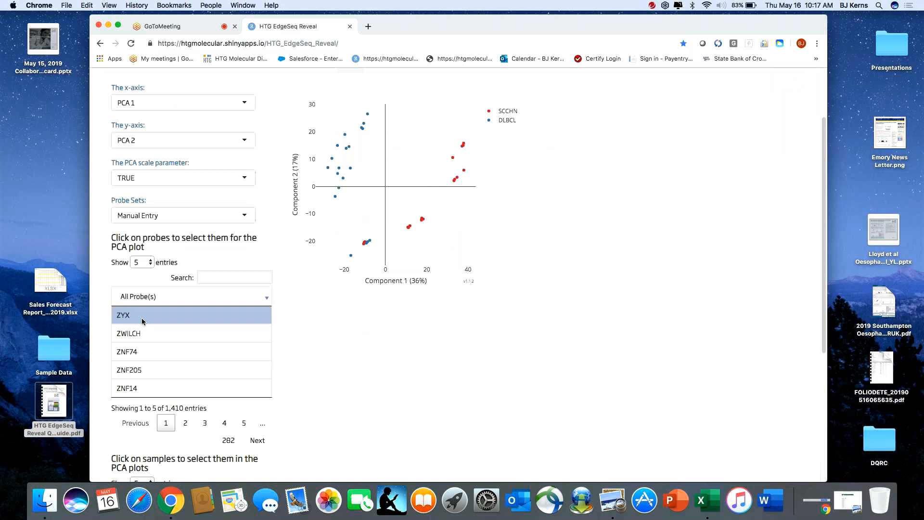
pyautogui.click(152, 332)
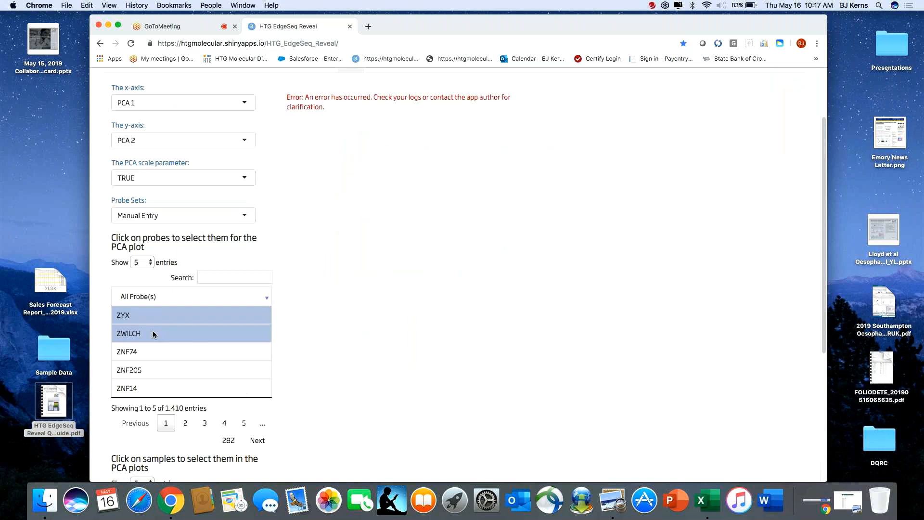
pyautogui.click(202, 351)
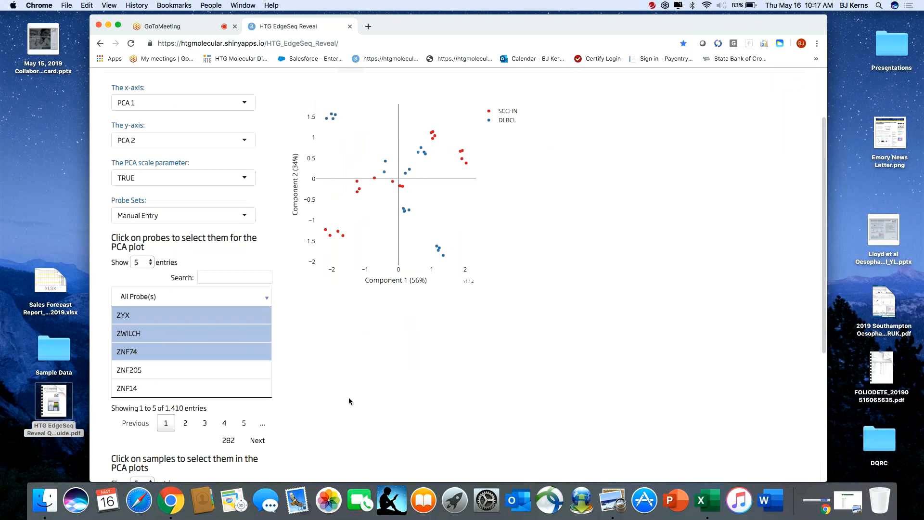
pyautogui.click(230, 375)
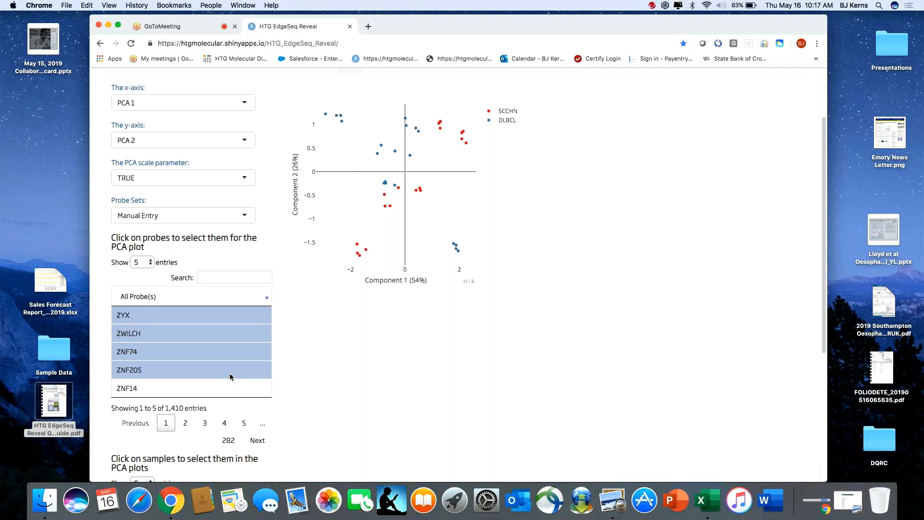
pyautogui.scroll(-5, 352, 397)
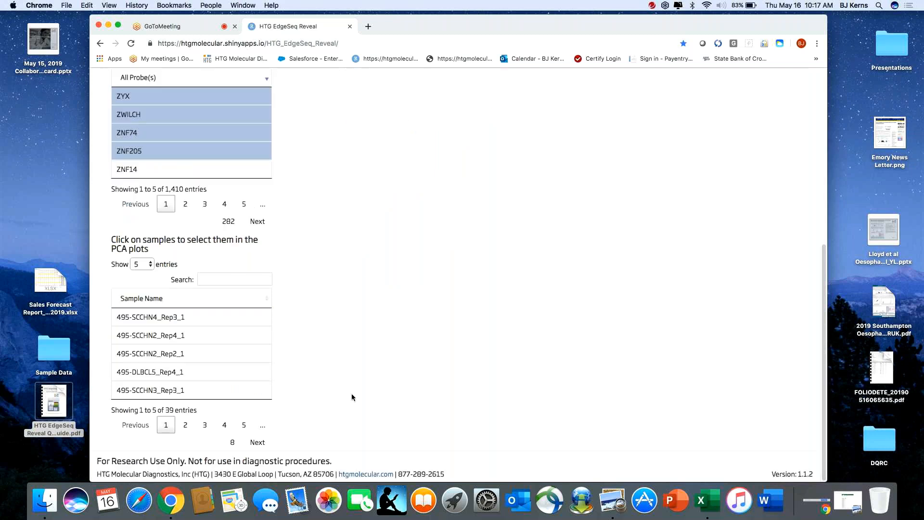
pyautogui.scroll(7, 351, 397)
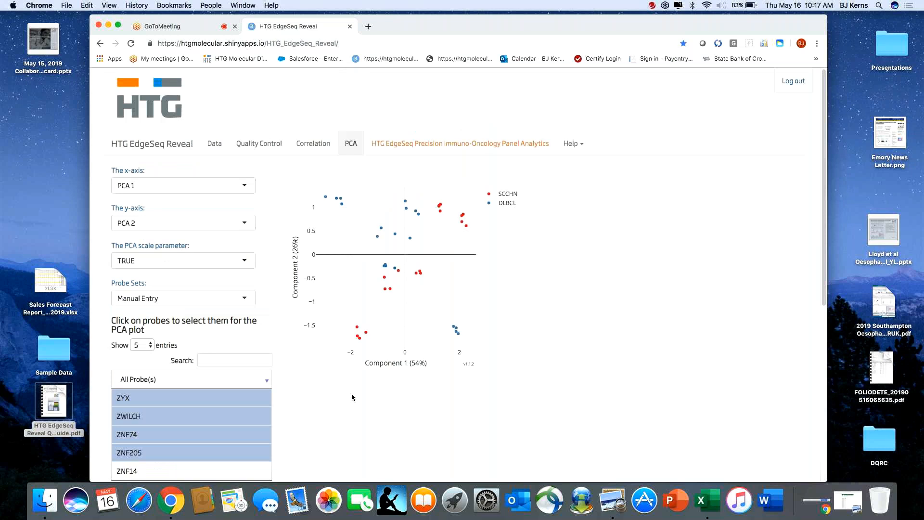
# Glance at the HTG EdgeSeq Precision Immuno-Oncology Panel Analytics page, return to PCA and deselect probes ZYX, ZWILCH, ZNF74 and ZNF205
pyautogui.click(417, 150)
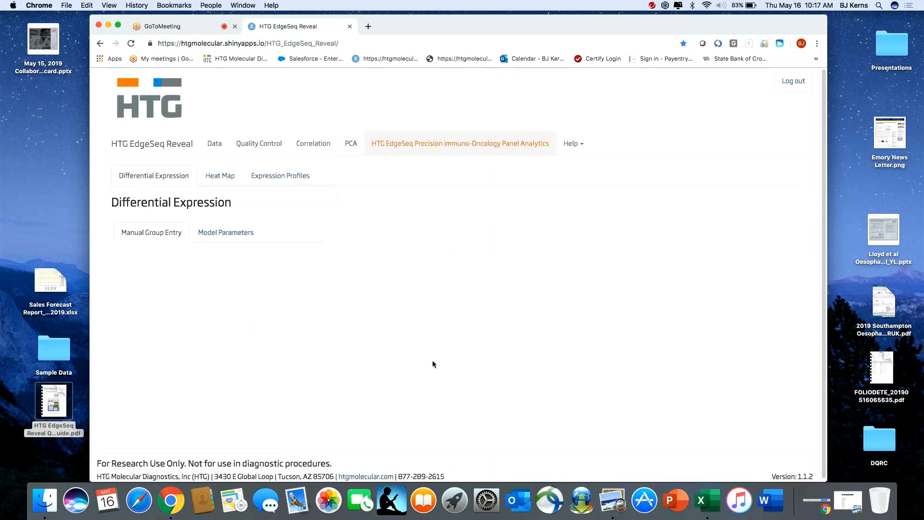
pyautogui.click(351, 144)
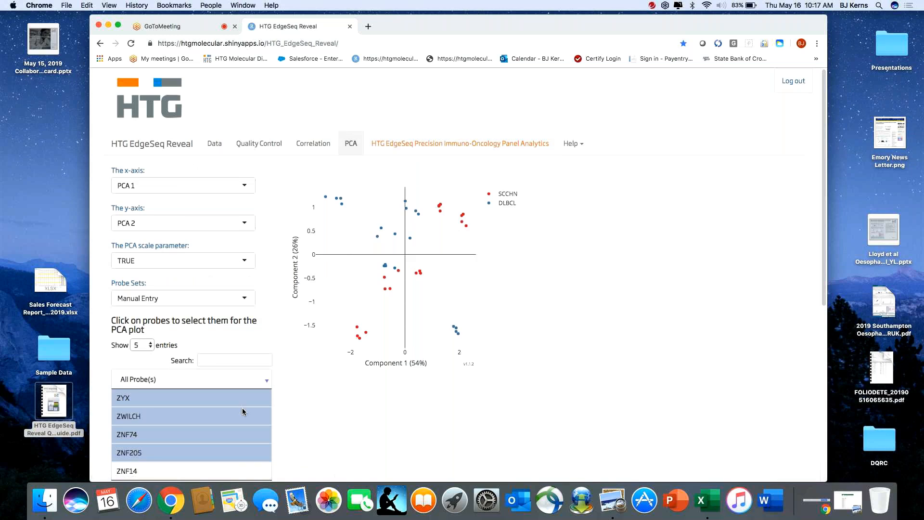
pyautogui.click(204, 396)
pyautogui.click(209, 415)
pyautogui.click(216, 435)
pyautogui.click(224, 452)
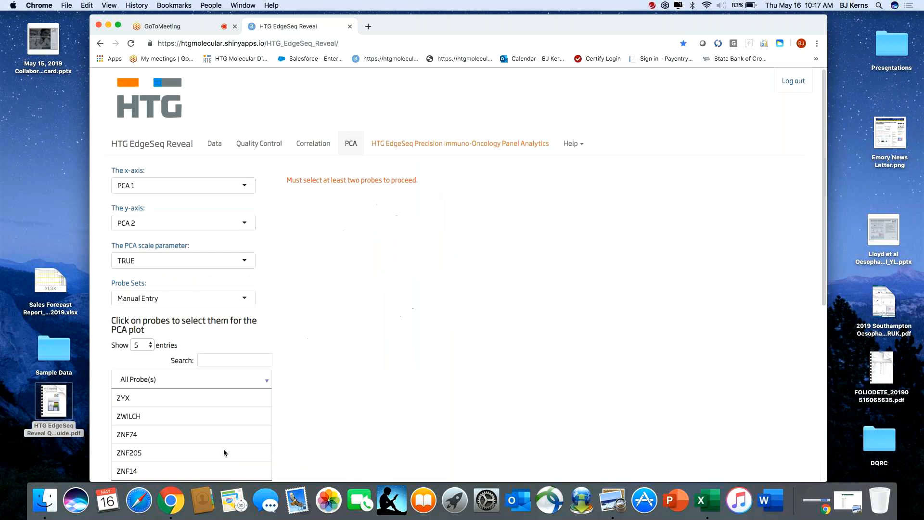
# Review the Differential Expression sample groups in the Precision Immuno-Oncology Panel Analytics and select DLBCL as the model's reference group
pyautogui.click(421, 144)
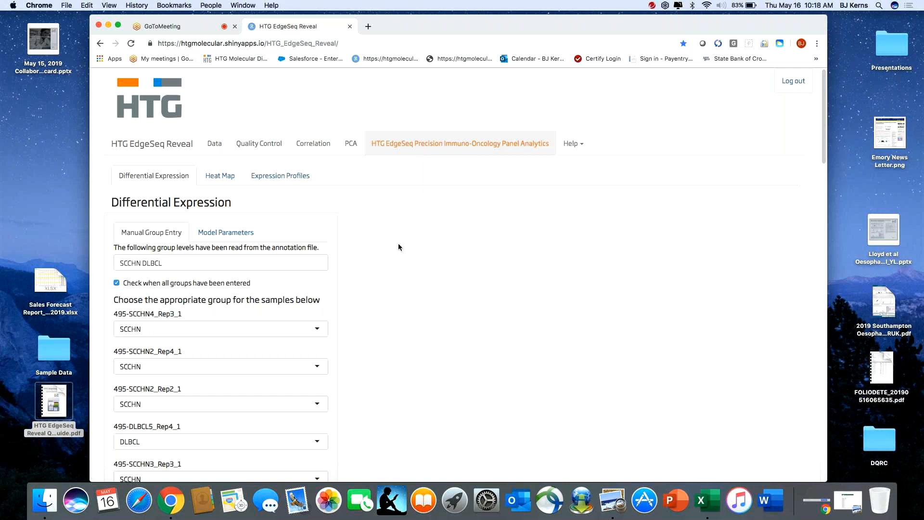
pyautogui.scroll(-3, 312, 303)
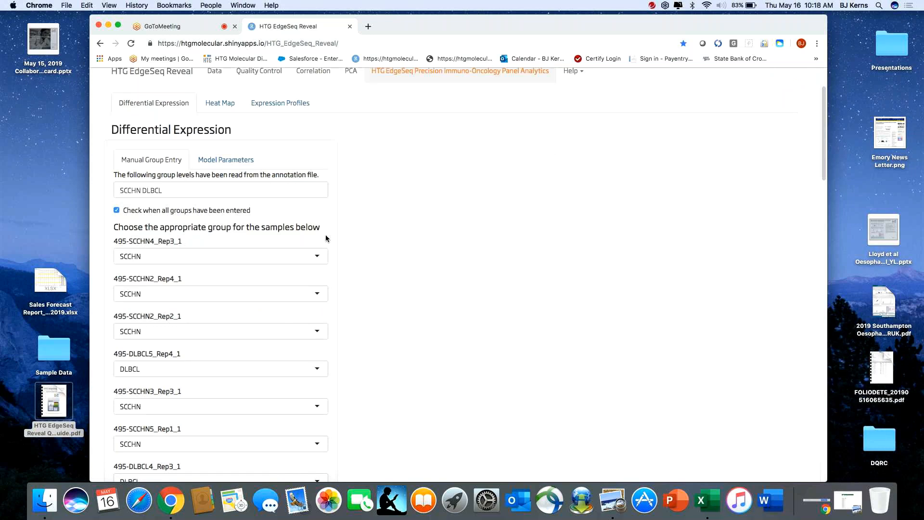
pyautogui.click(242, 166)
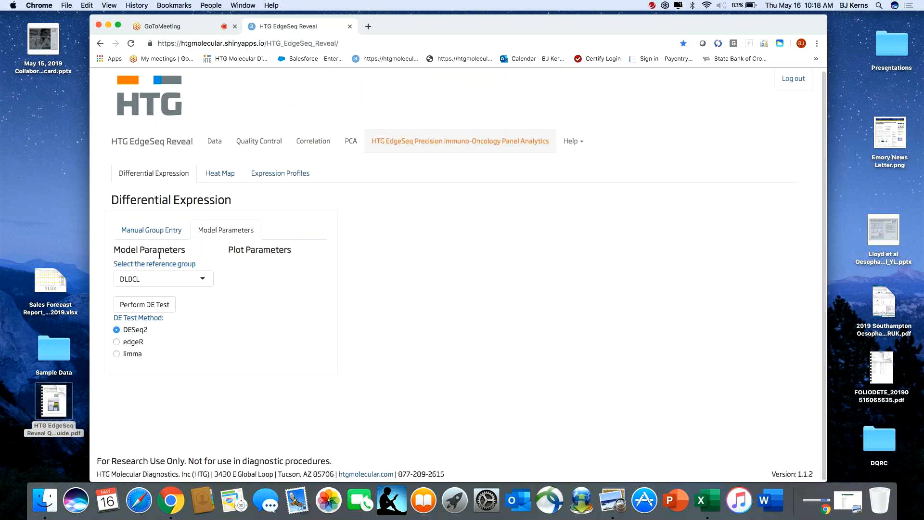
pyautogui.click(204, 282)
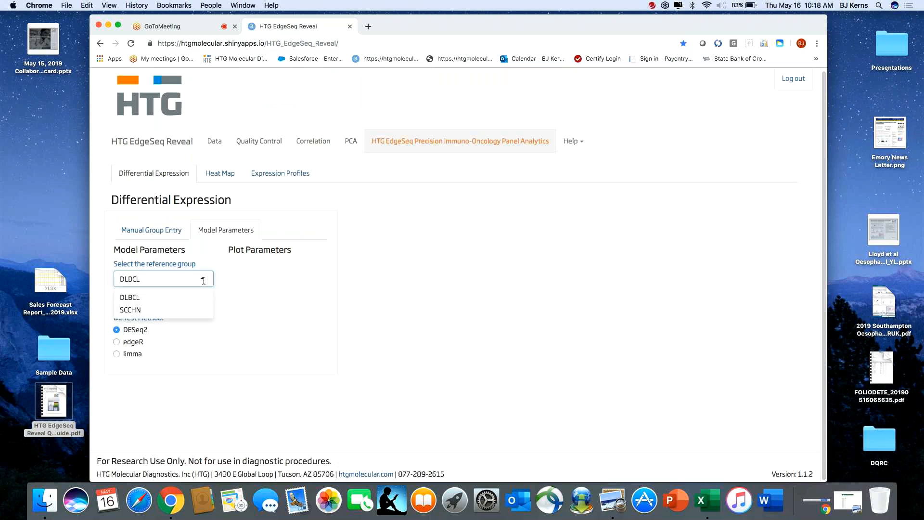
pyautogui.click(195, 296)
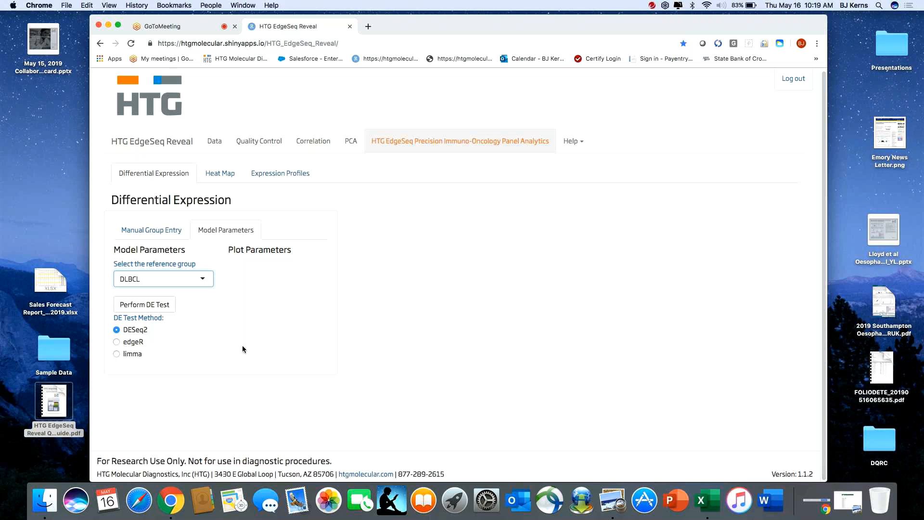
# Read the Differential Expression help page on test methods, group assignment and outputs, and return to the panel analytics model parameters
pyautogui.click(566, 145)
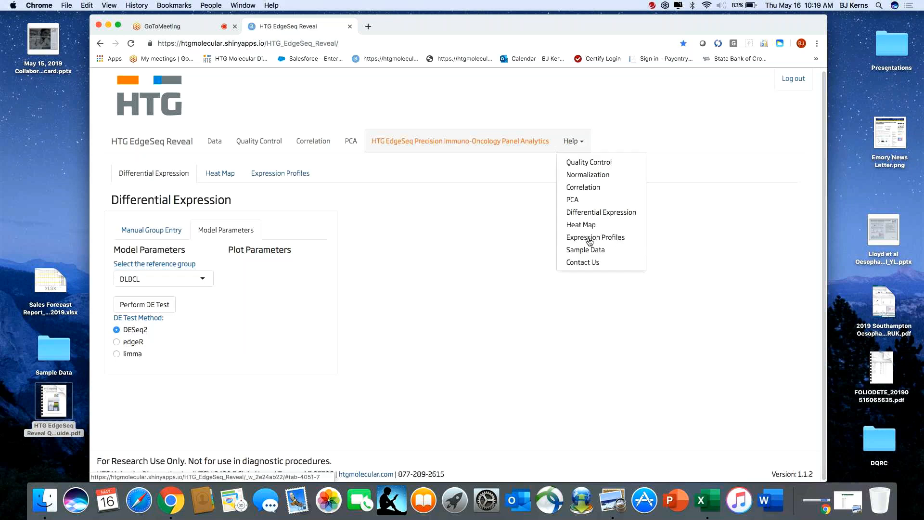
pyautogui.click(589, 214)
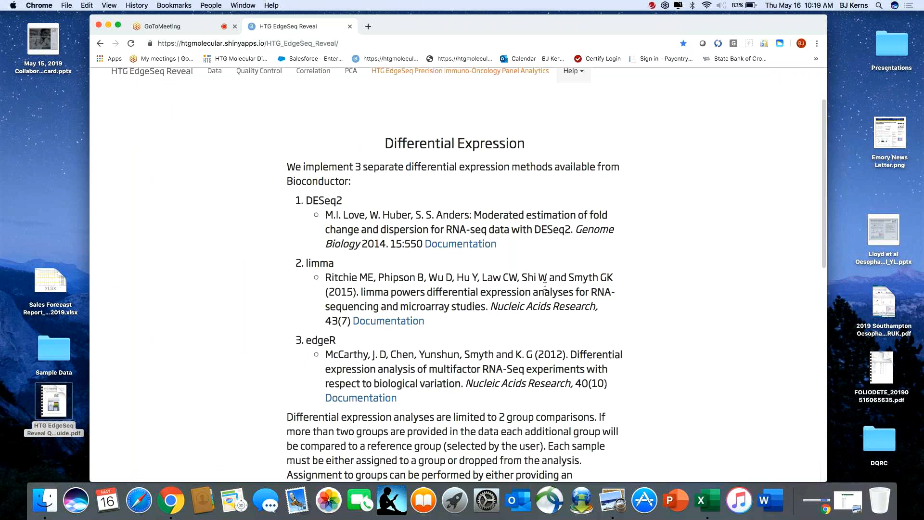
pyautogui.scroll(-5, 545, 286)
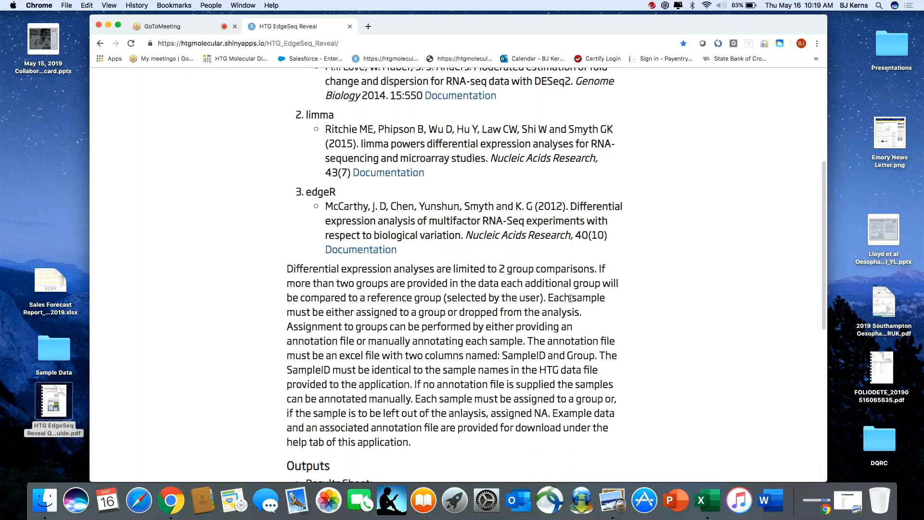
pyautogui.scroll(1, 570, 298)
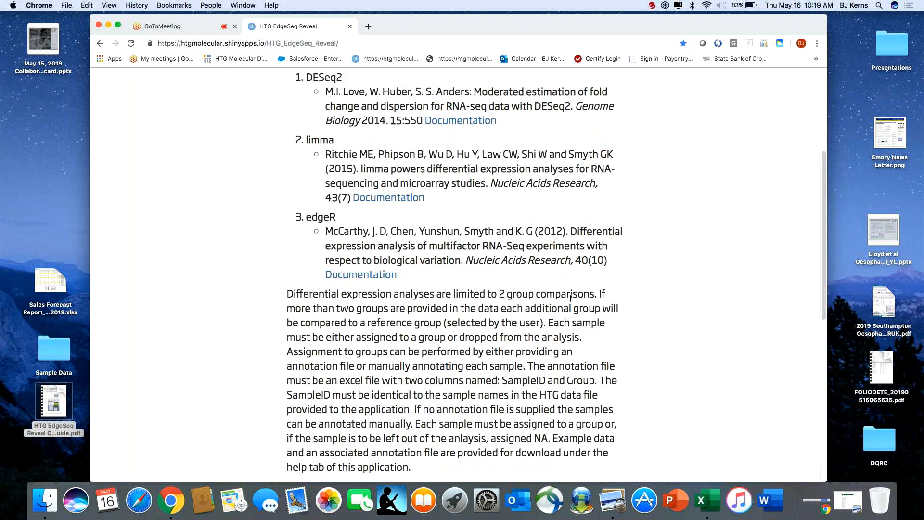
pyautogui.scroll(-7, 571, 298)
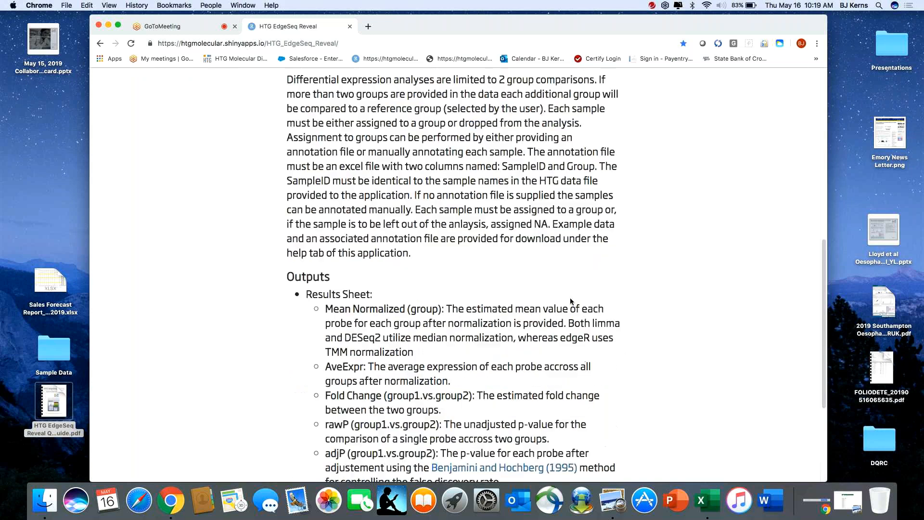
pyautogui.scroll(-4, 572, 301)
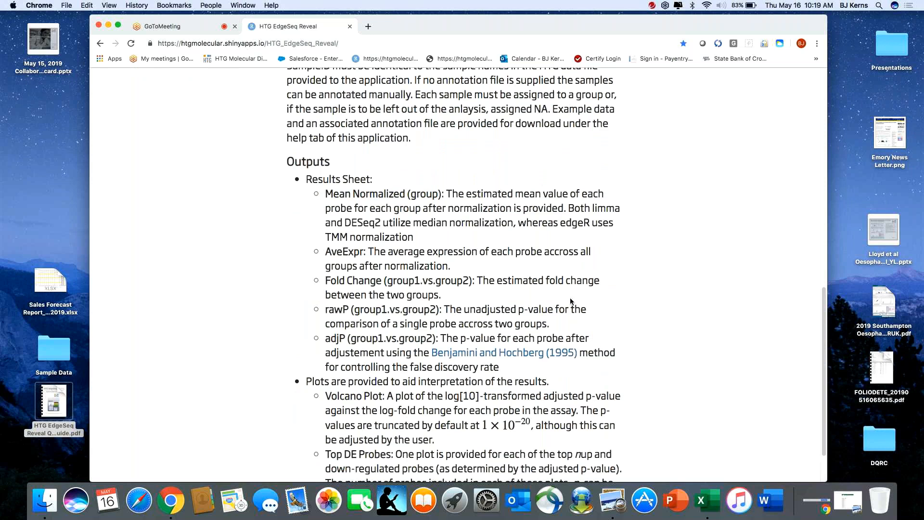
pyautogui.scroll(13, 570, 301)
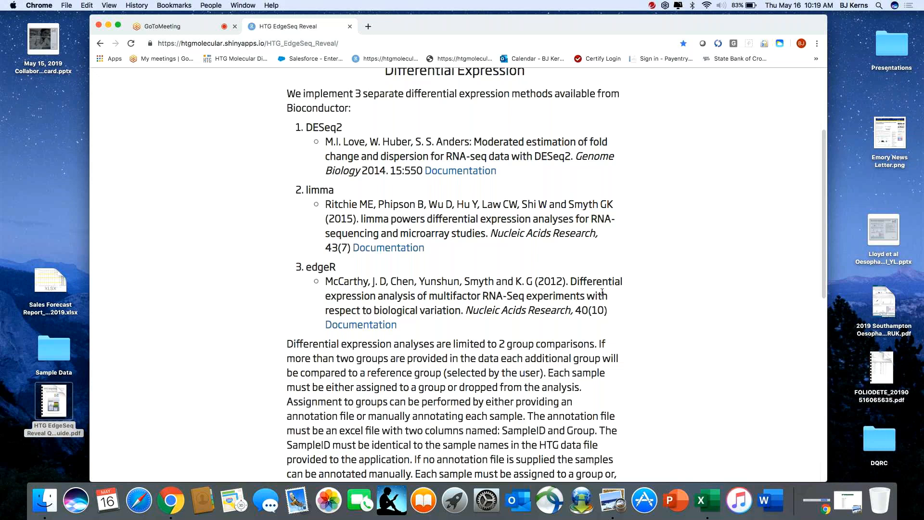
pyautogui.scroll(3, 412, 193)
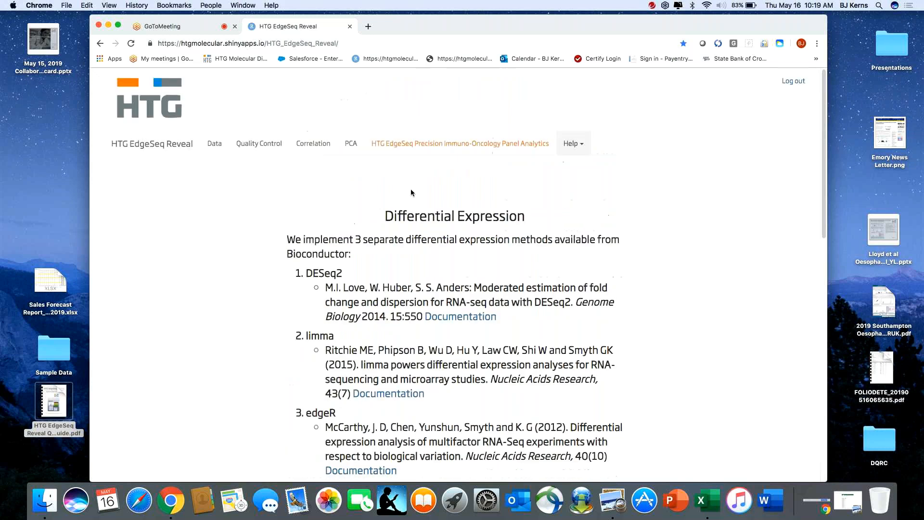
pyautogui.click(414, 145)
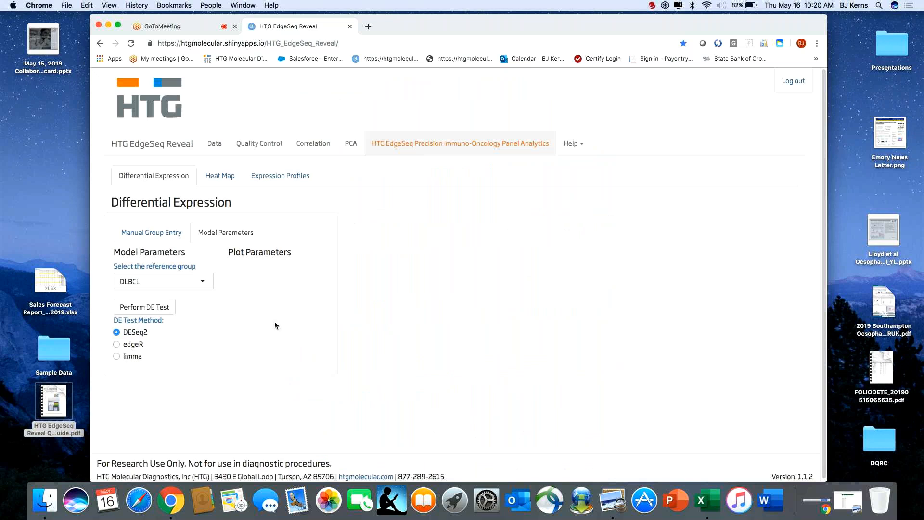
# Perform the DE test with DESeq2 and look over the results table and the available downloads
pyautogui.scroll(-1, 275, 322)
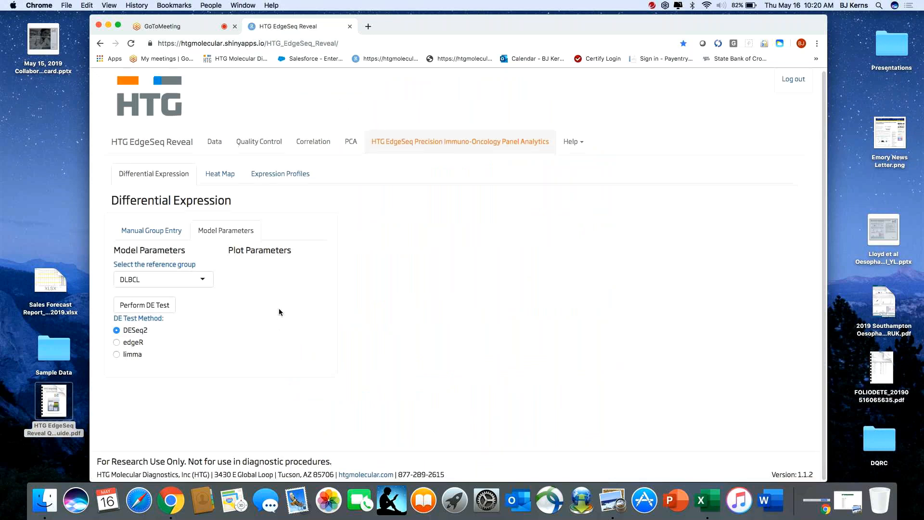
pyautogui.click(139, 309)
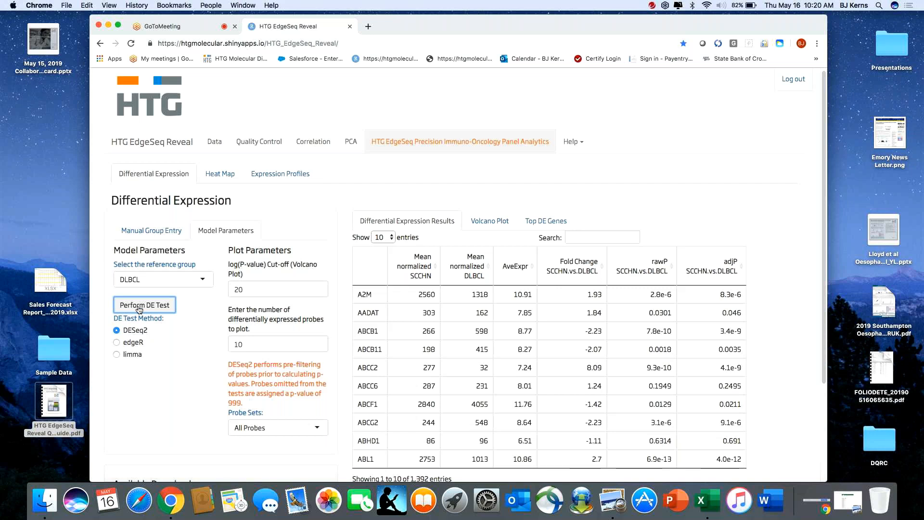
pyautogui.scroll(-1, 747, 418)
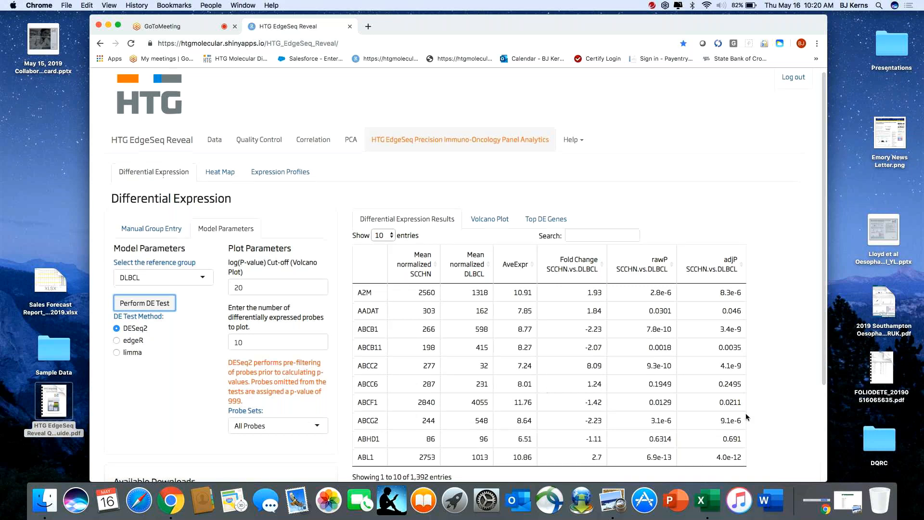
pyautogui.scroll(-3, 747, 417)
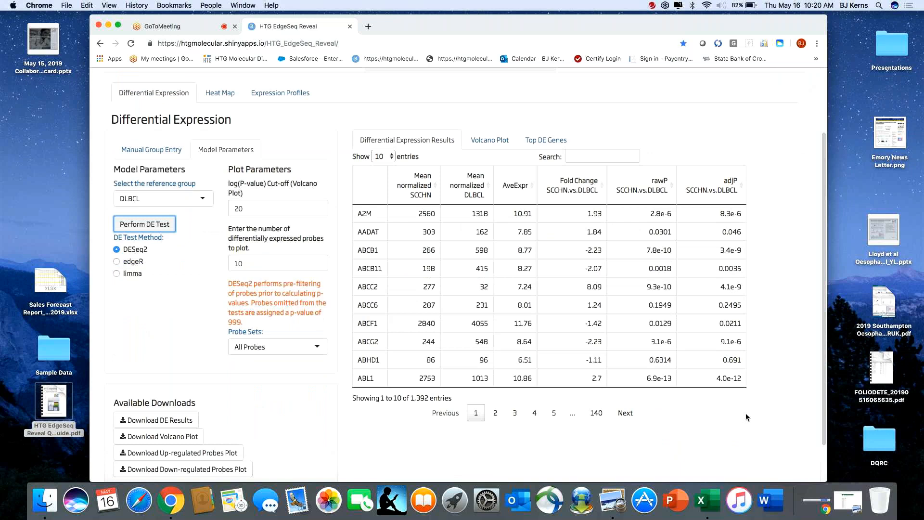
pyautogui.scroll(2, 747, 418)
pyautogui.scroll(-3, 748, 417)
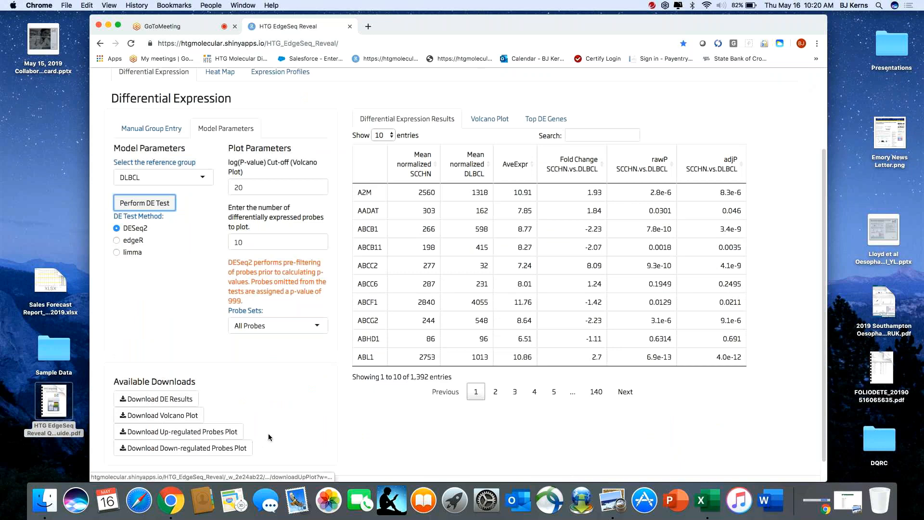
pyautogui.scroll(3, 358, 411)
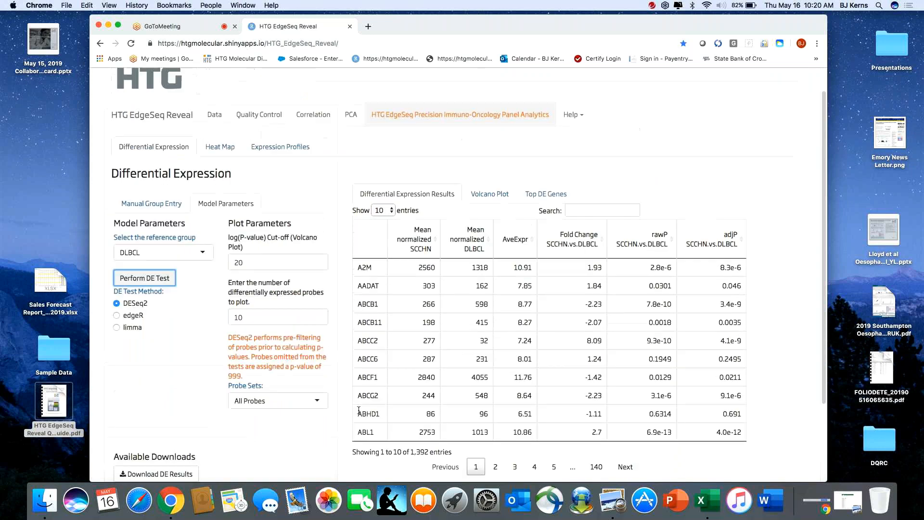
# Download the DE results, open the workbook in Excel and enlarge its window
pyautogui.scroll(-1, 359, 410)
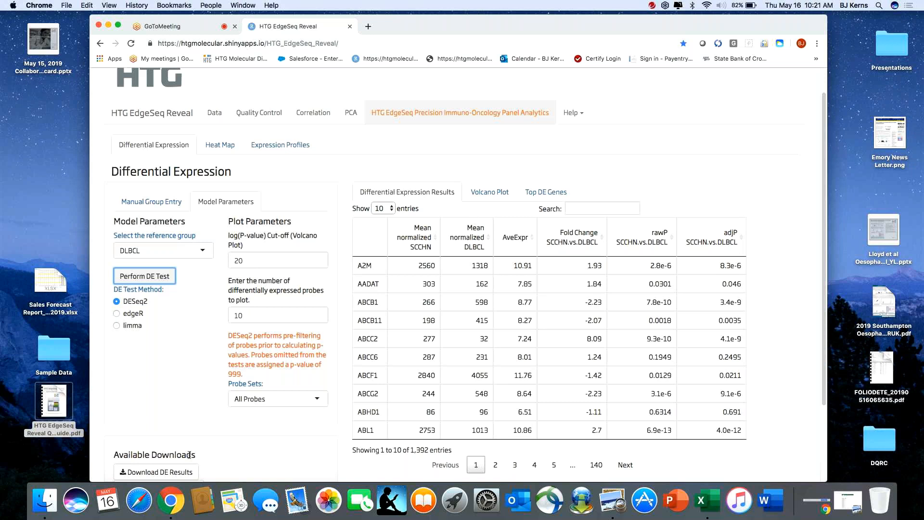
pyautogui.scroll(-3, 189, 455)
pyautogui.click(162, 380)
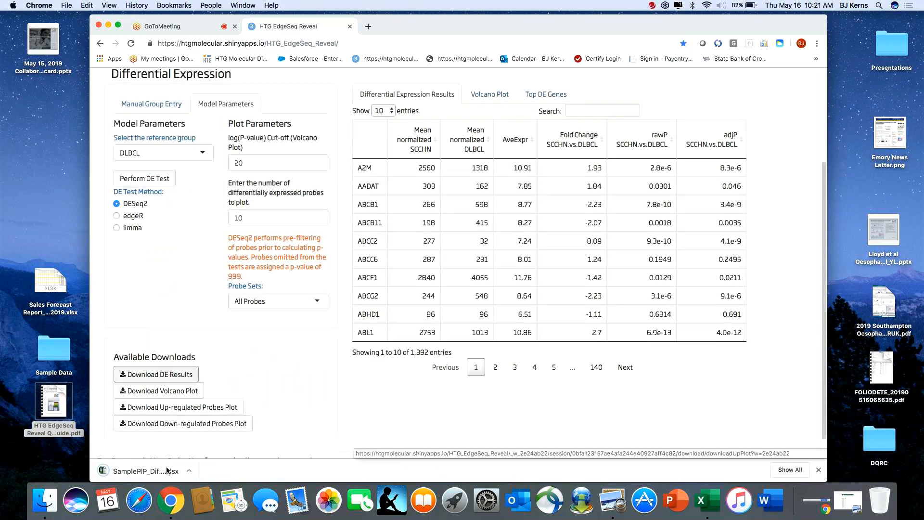
pyautogui.click(133, 477)
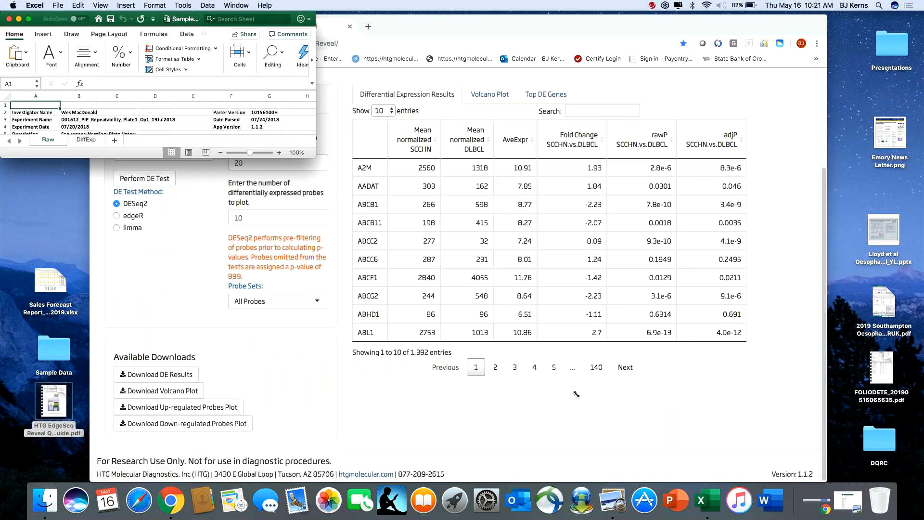
pyautogui.moveTo(577, 394); pyautogui.dragTo(703, 452)
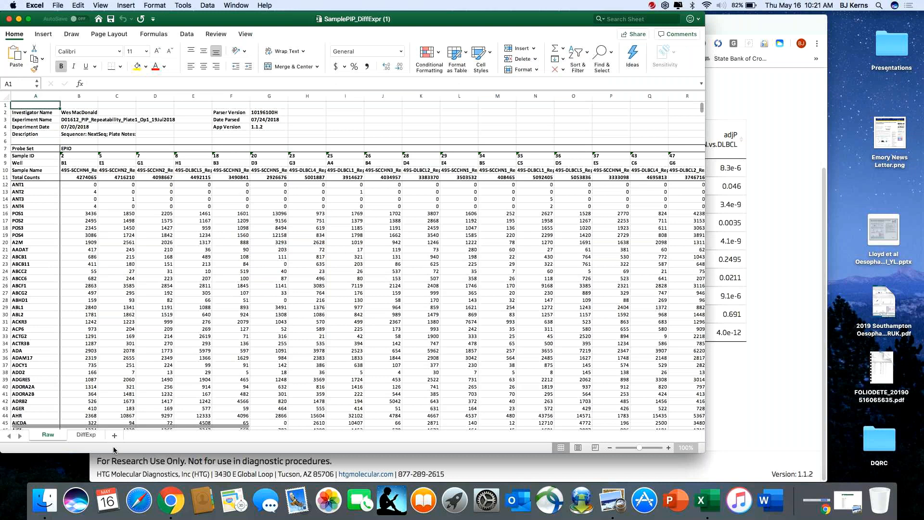
# Examine the method notes and probe results on the DiffExp sheet and close the workbook
pyautogui.click(86, 435)
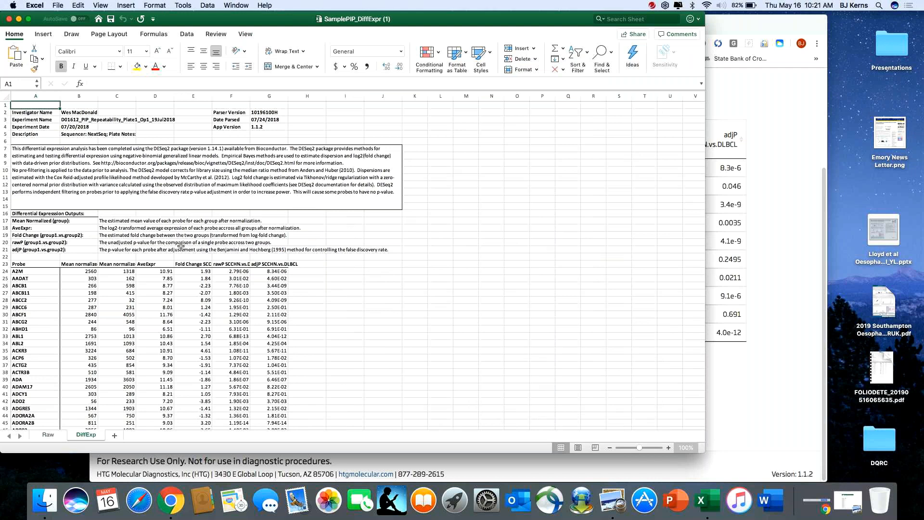
pyautogui.scroll(-6, 294, 348)
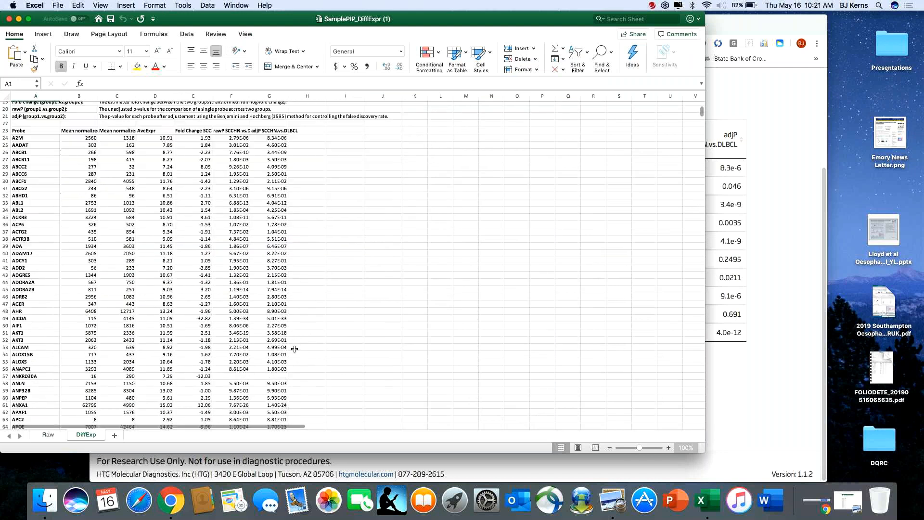
pyautogui.scroll(6, 295, 349)
pyautogui.click(10, 19)
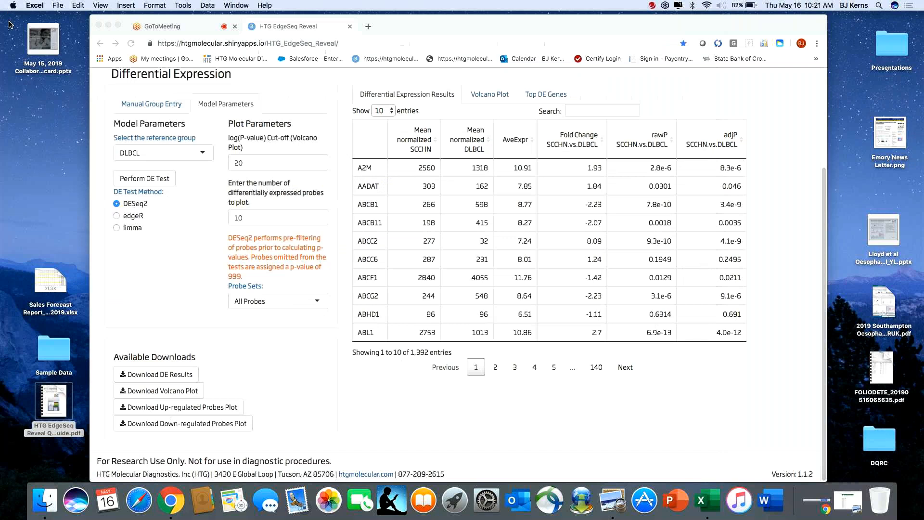
# Display the volcano plot of the differential expression results in HTG EdgeSeq Reveal
pyautogui.scroll(5, 645, 177)
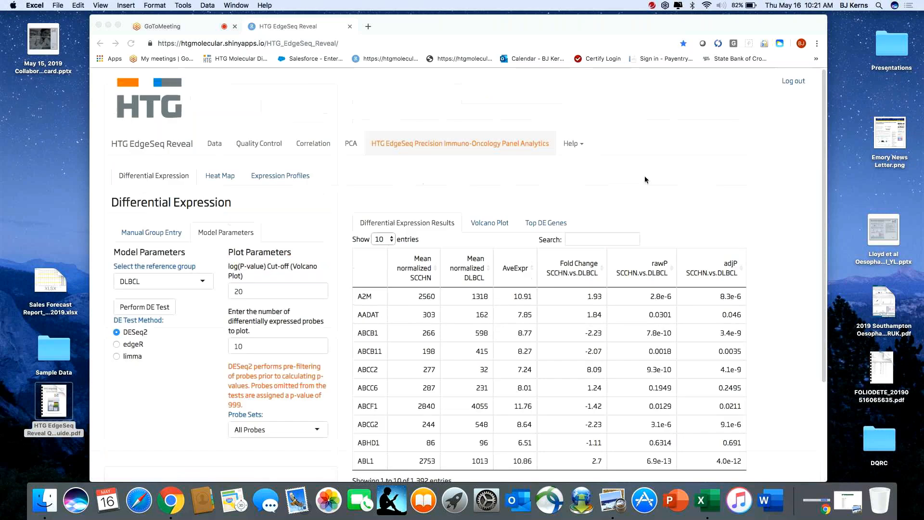
pyautogui.click(496, 226)
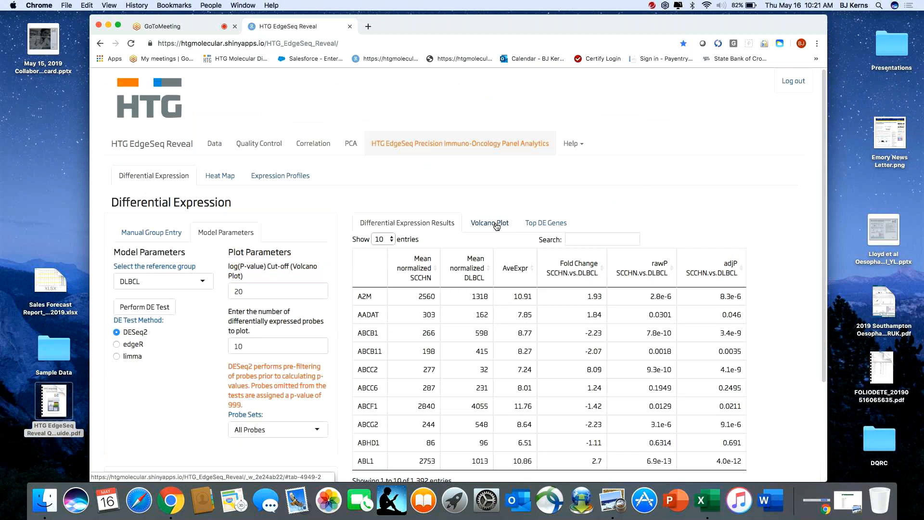
pyautogui.click(496, 225)
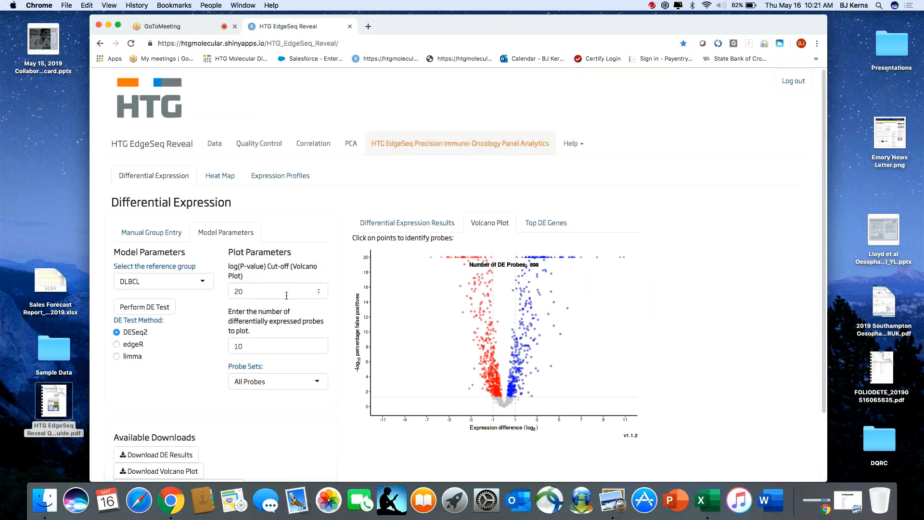
# Try a higher number of differentially expressed probes to plot and set it back to 10
pyautogui.click(319, 345)
pyautogui.click(320, 345)
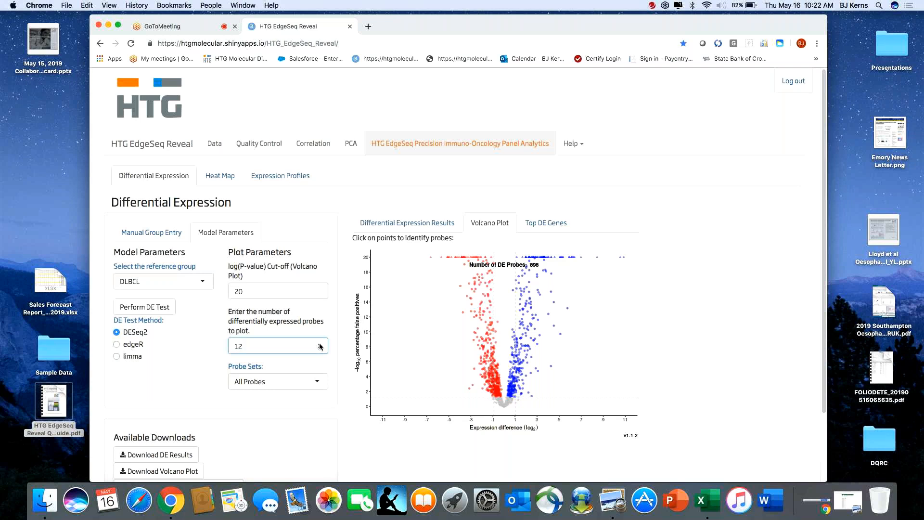
pyautogui.click(320, 345)
pyautogui.click(319, 345)
pyautogui.tripleClick(318, 350)
pyautogui.click(318, 349)
# Try a higher log(P-value) cut-off of 43 for the volcano plot
pyautogui.click(319, 290)
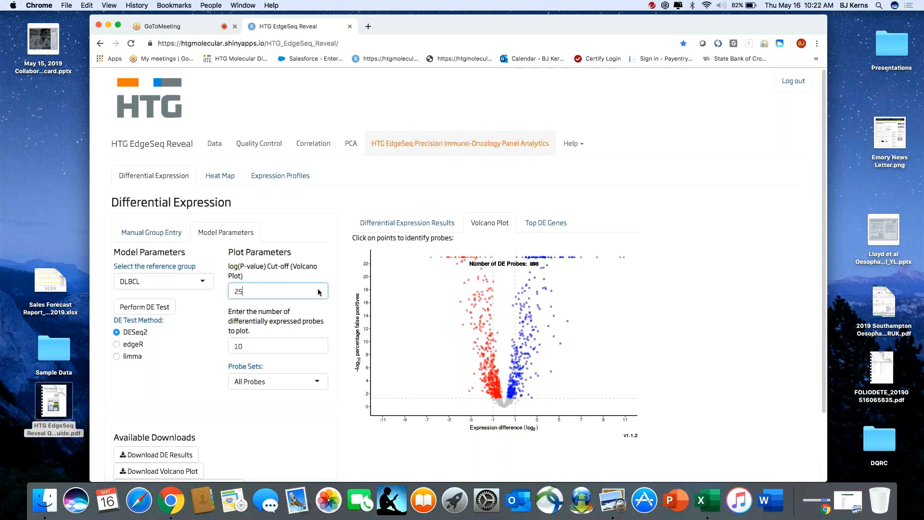
pyautogui.click(318, 291)
pyautogui.click(318, 291)
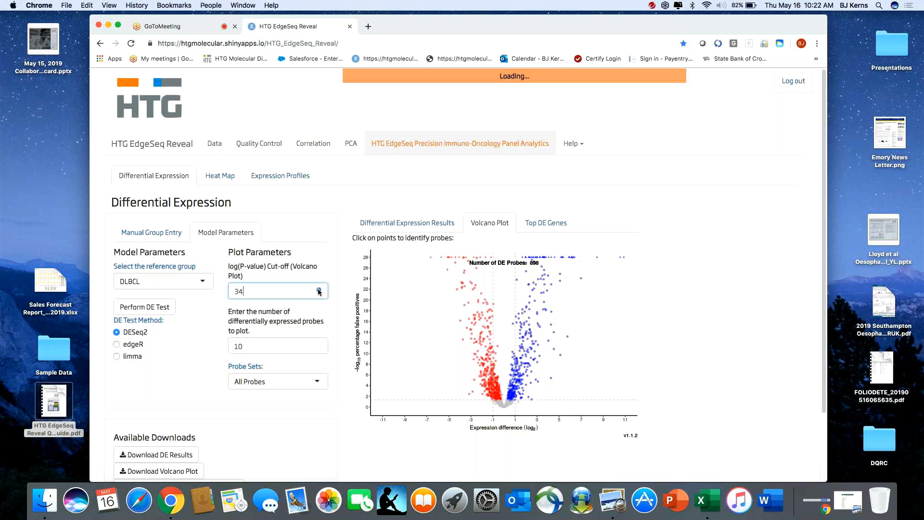
pyautogui.click(318, 291)
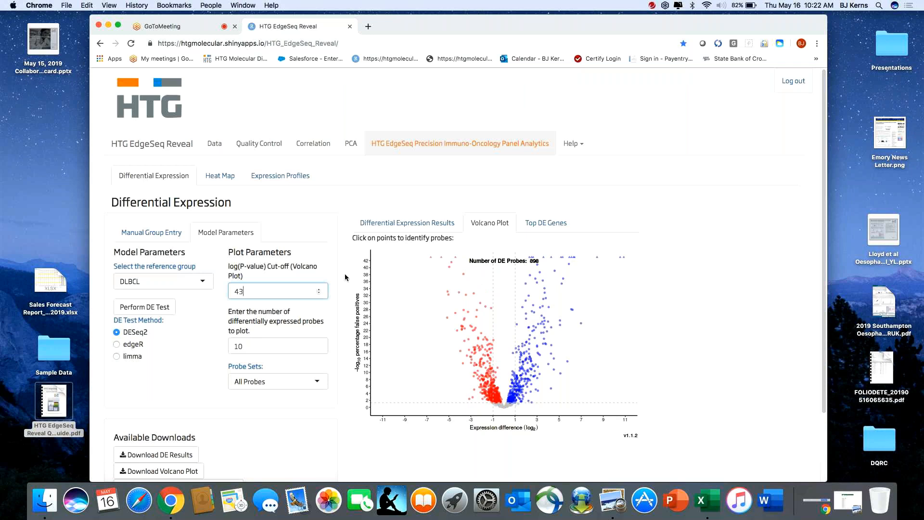
# Lower the volcano plot's log(P-value) cut-off to 5 and raise it back to 10
pyautogui.click(318, 294)
pyautogui.click(319, 294)
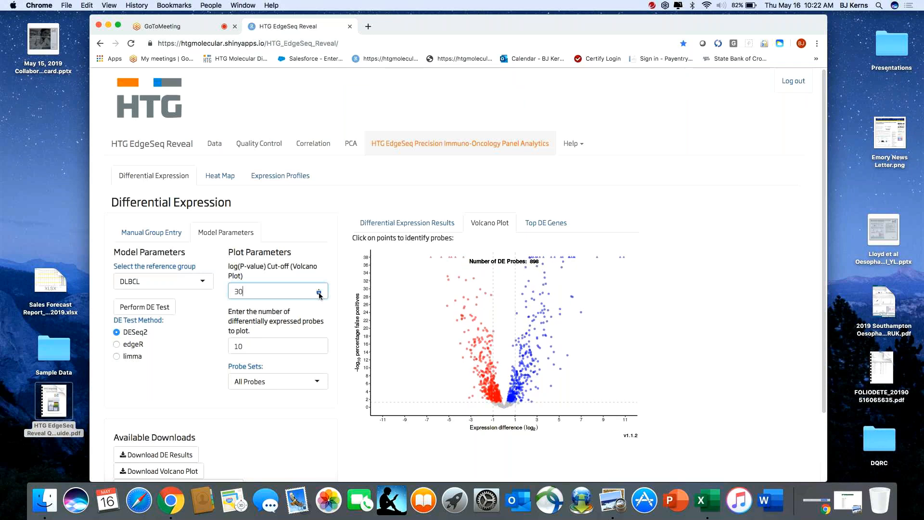
pyautogui.click(319, 294)
pyautogui.click(319, 293)
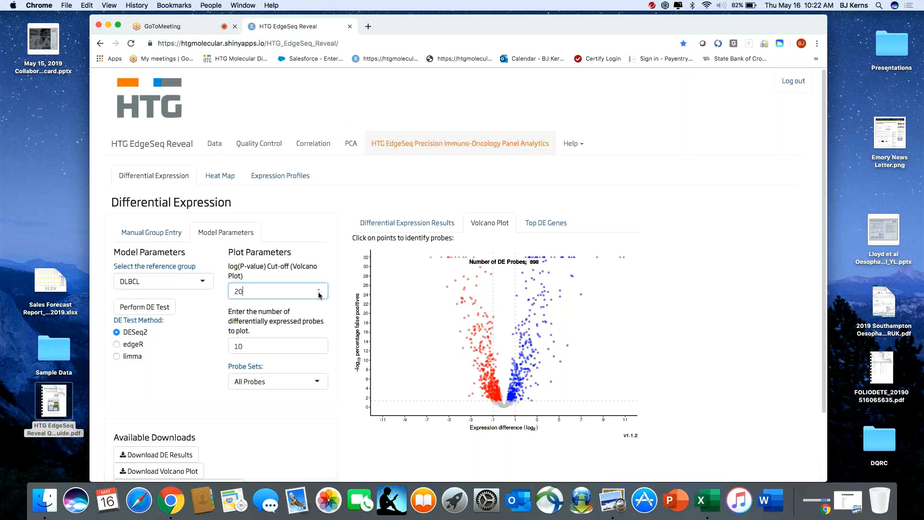
pyautogui.click(319, 293)
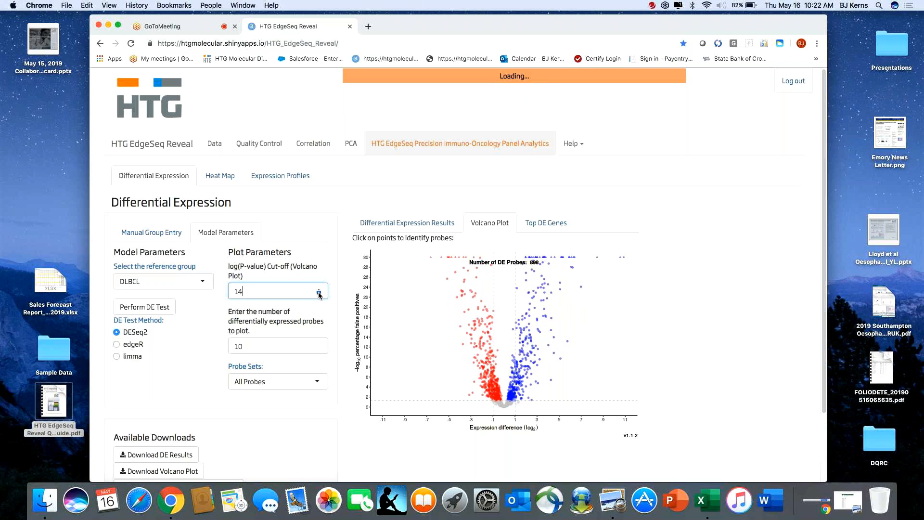
pyautogui.click(319, 294)
pyautogui.click(319, 293)
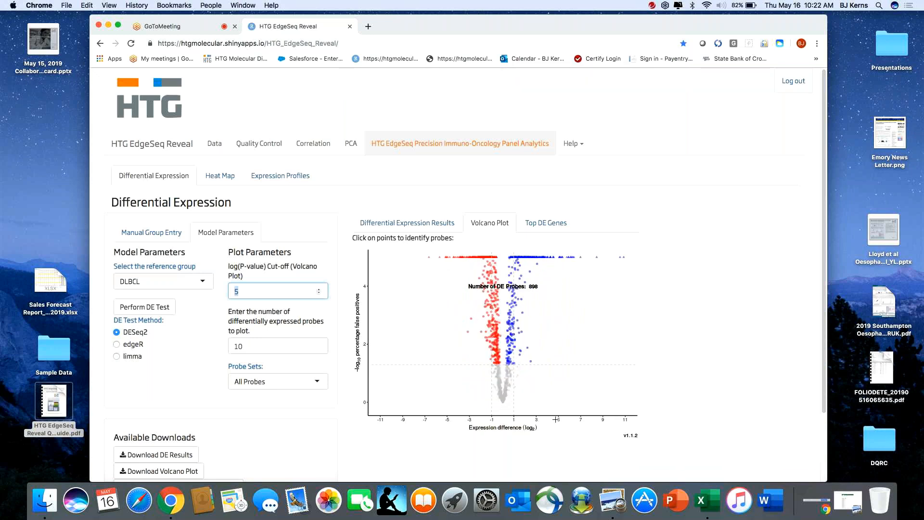
pyautogui.write('9')
pyautogui.click(319, 290)
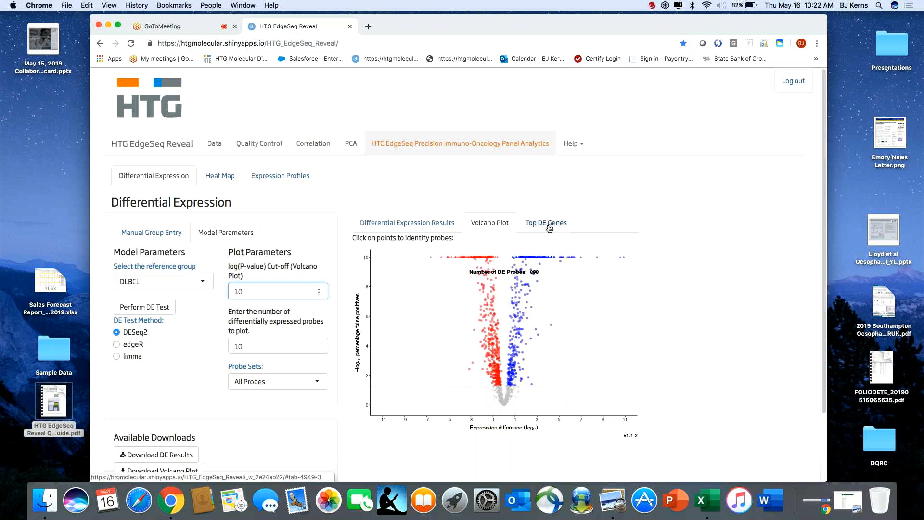
# Display the box plots of the top DE genes and set the number of differentially expressed probes to plot to 15
pyautogui.click(550, 228)
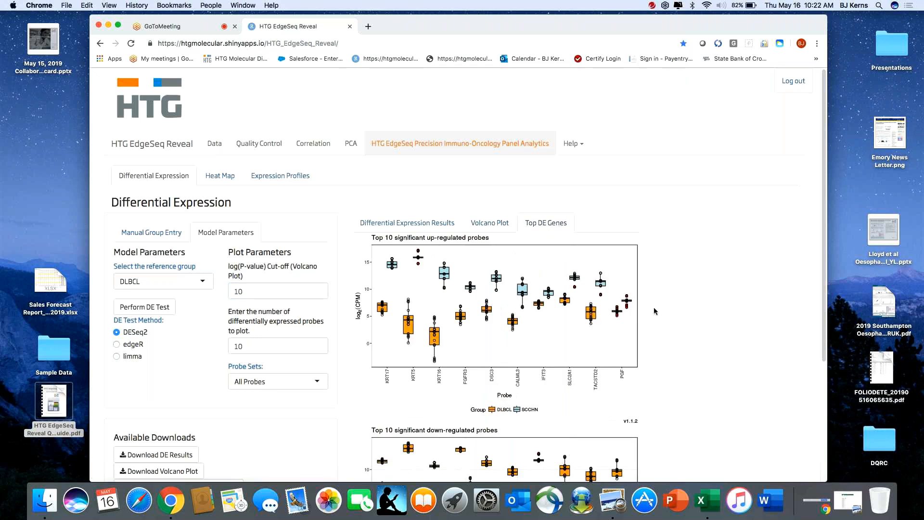
pyautogui.scroll(-3, 654, 307)
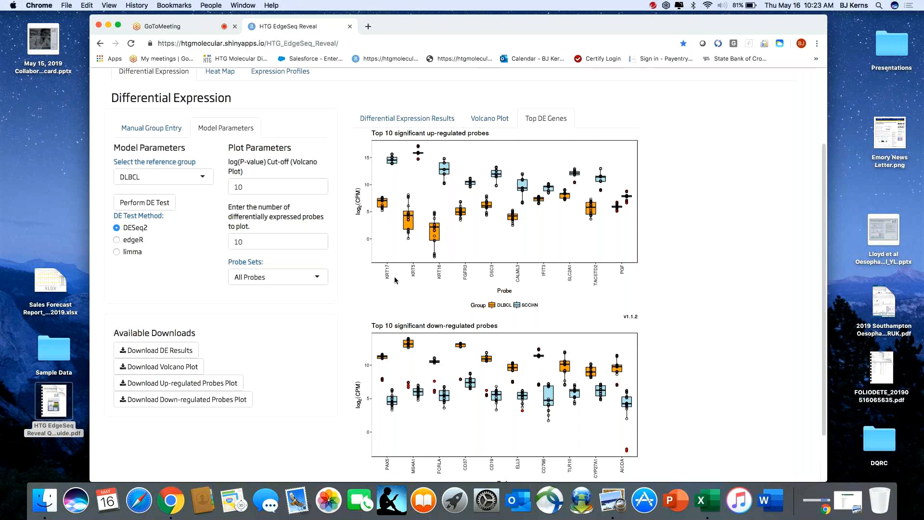
pyautogui.click(319, 241)
pyautogui.click(319, 242)
pyautogui.click(320, 241)
pyautogui.click(320, 241)
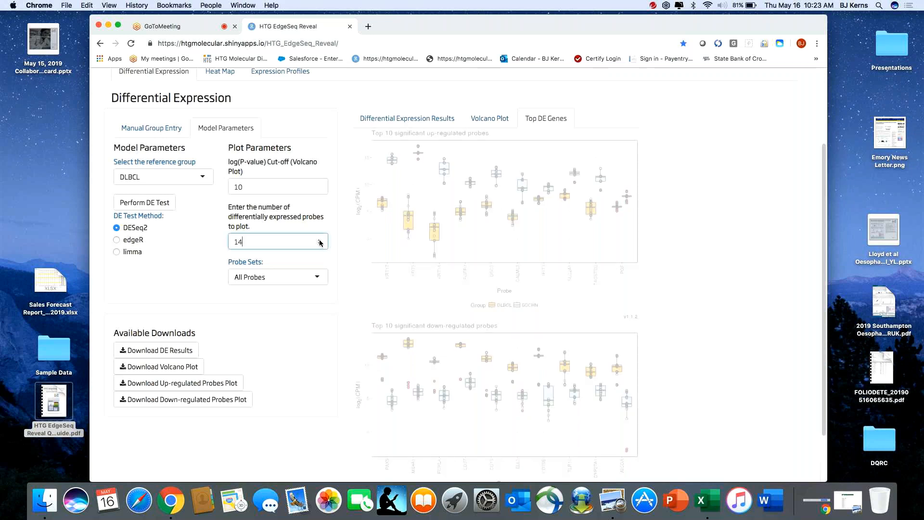
pyautogui.click(320, 242)
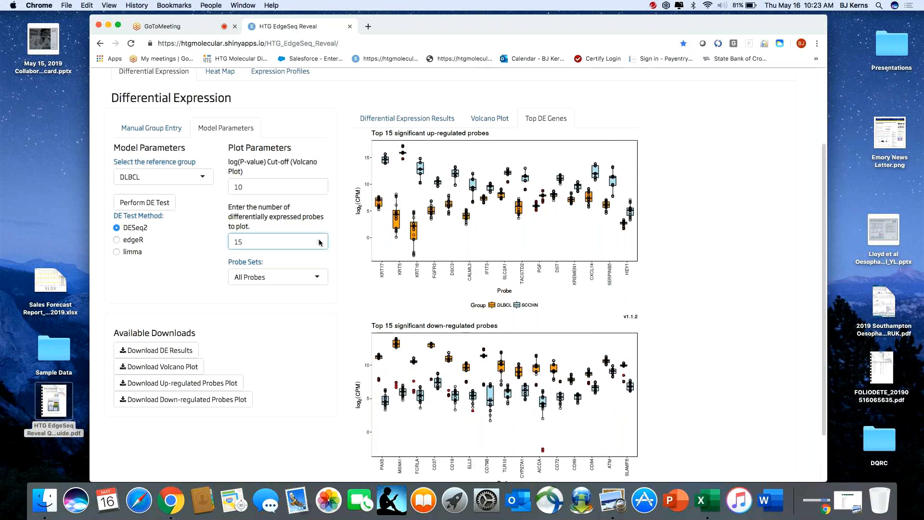
# Increase the number of differentially expressed probes to plot to 20
pyautogui.click(318, 239)
pyautogui.click(319, 240)
pyautogui.click(318, 240)
pyautogui.click(317, 239)
pyautogui.click(318, 239)
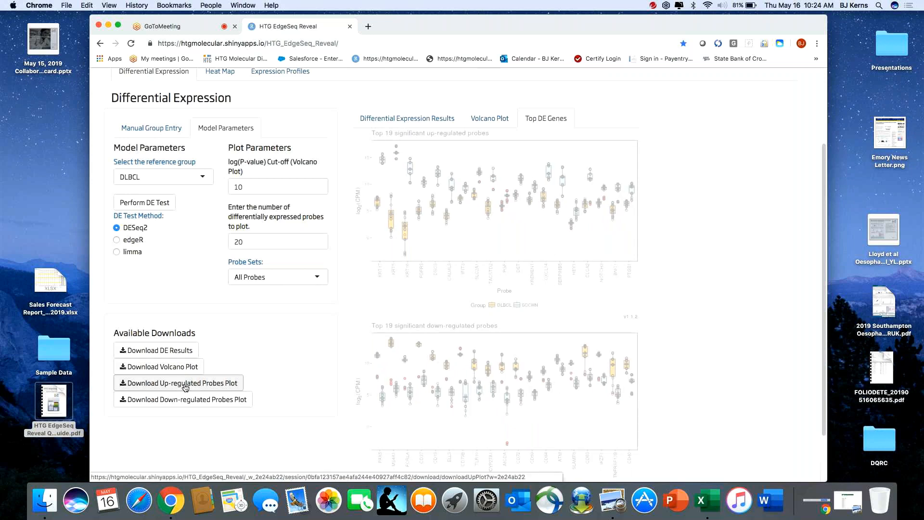
# Download the up-regulated probes plot, view it enlarged in Preview and close the image
pyautogui.click(185, 388)
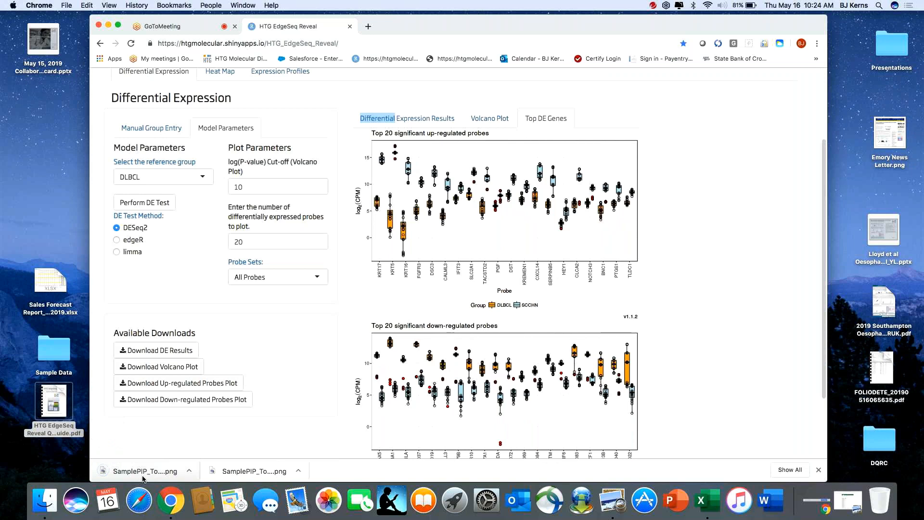
pyautogui.click(143, 477)
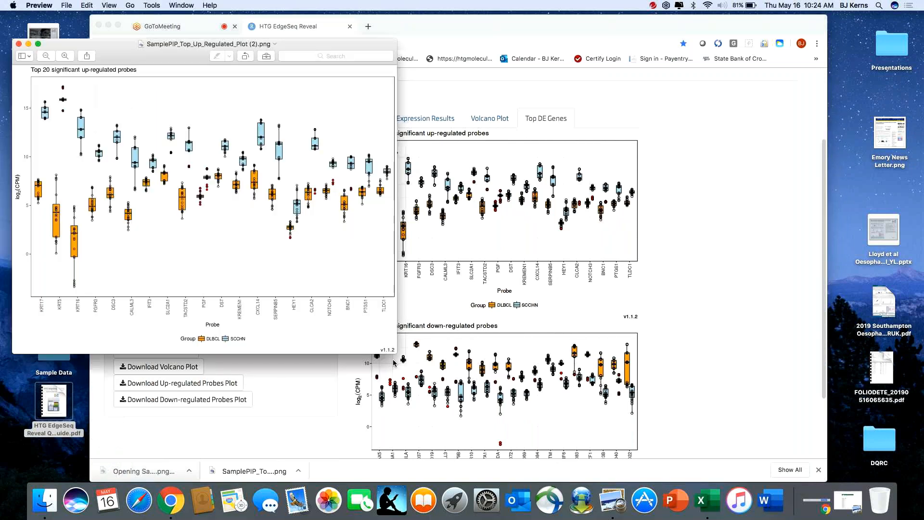
pyautogui.moveTo(450, 367); pyautogui.dragTo(855, 475)
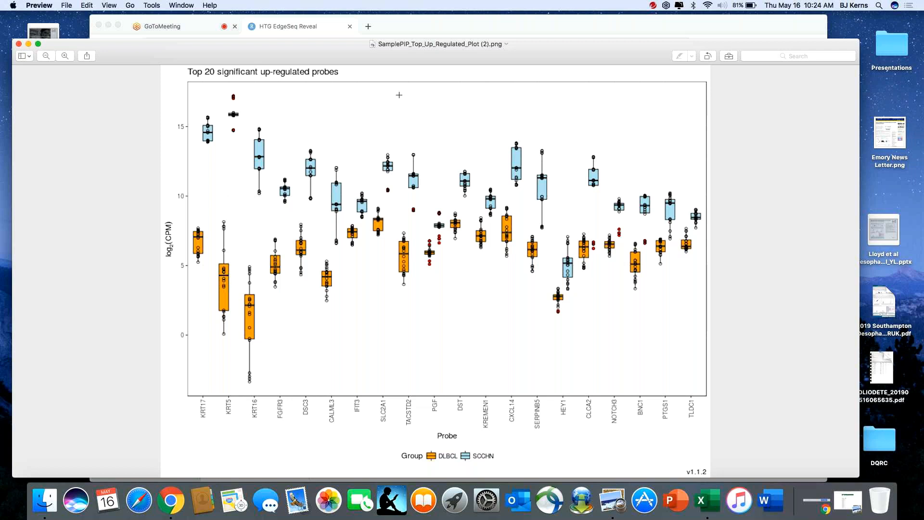
pyautogui.click(19, 44)
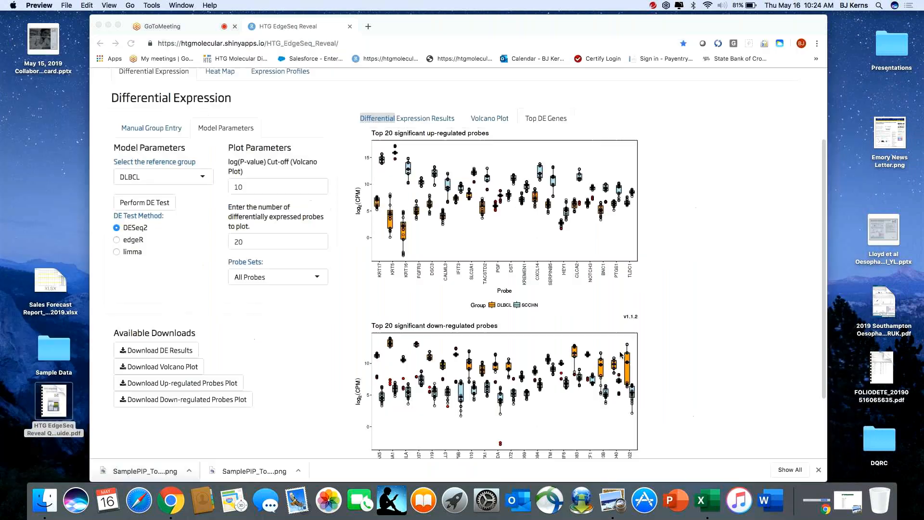
# Review the plot of the top 20 down-regulated probes and open the Heat Map Builder in HTG EdgeSeq Reveal
pyautogui.scroll(-4, 578, 327)
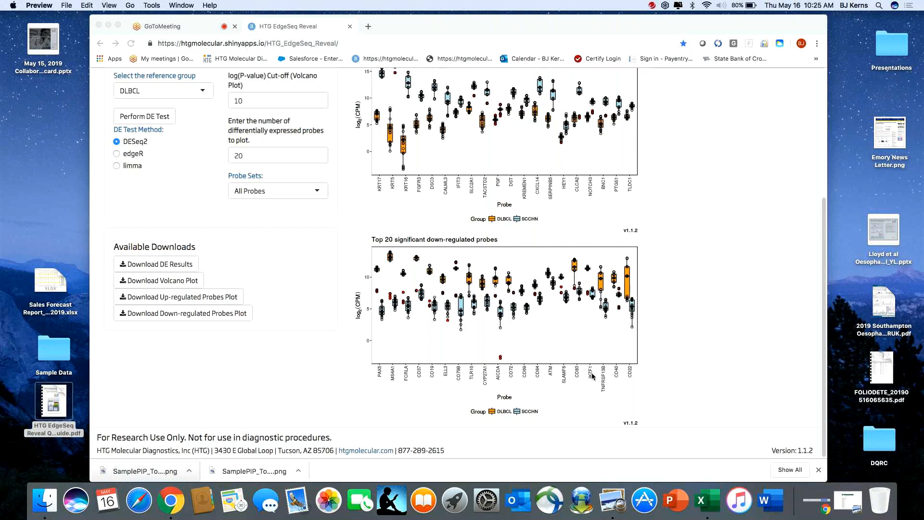
pyautogui.scroll(5, 625, 378)
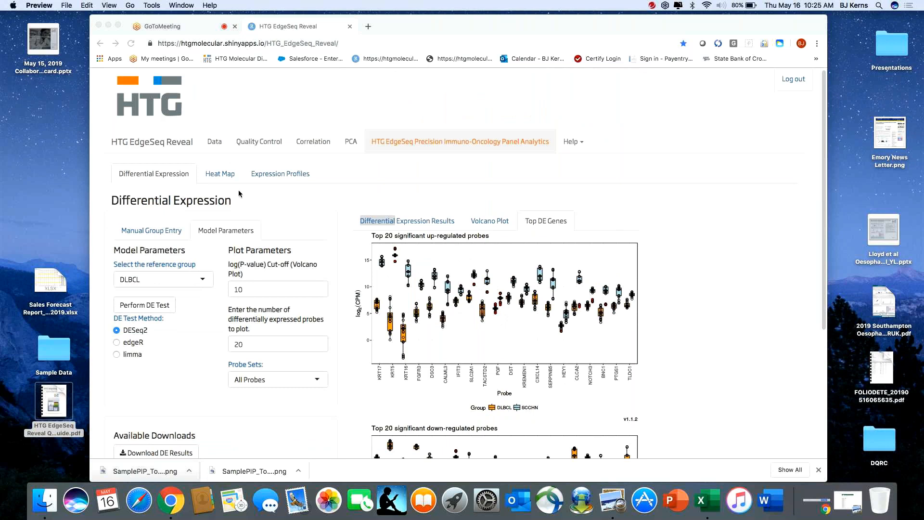
pyautogui.click(499, 328)
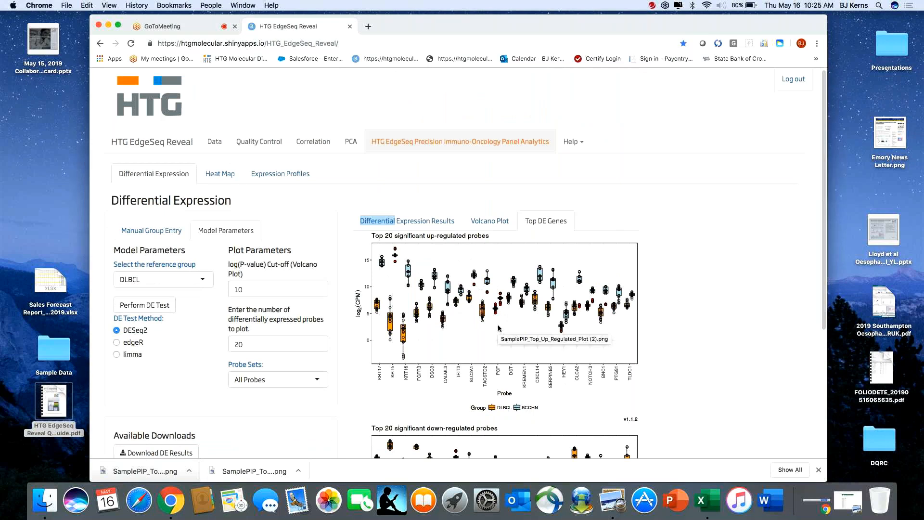
pyautogui.click(220, 174)
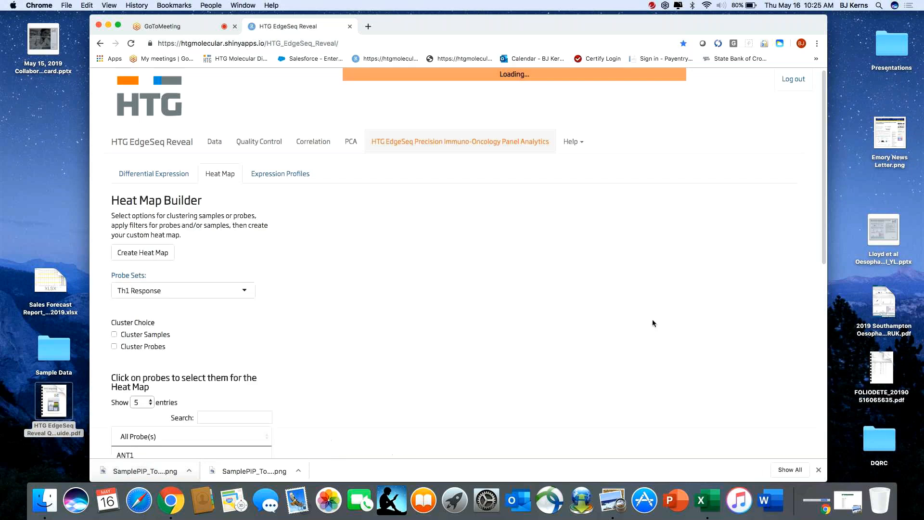
pyautogui.scroll(-5, 562, 290)
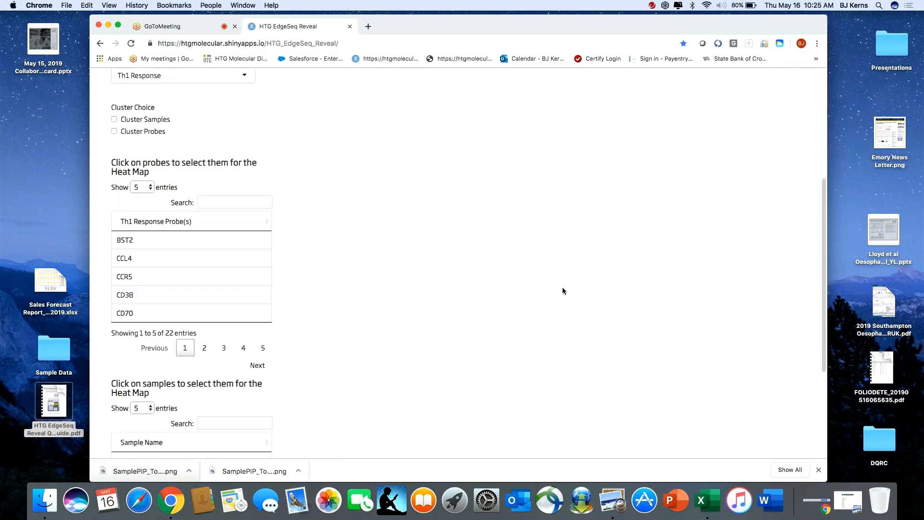
pyautogui.scroll(2, 236, 117)
# Look through the available probe sets and select Epithelial Mesenchymal Transition Pathway for the heat map
pyautogui.click(236, 117)
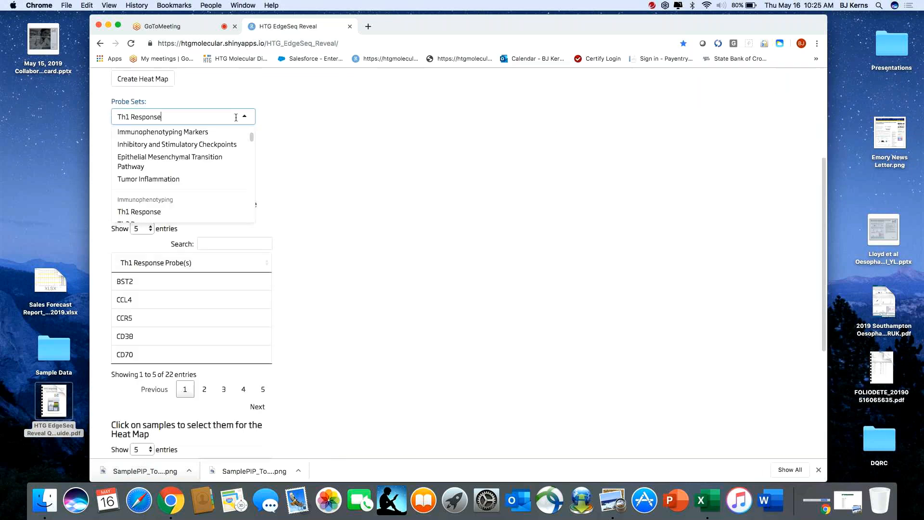
pyautogui.scroll(2, 251, 130)
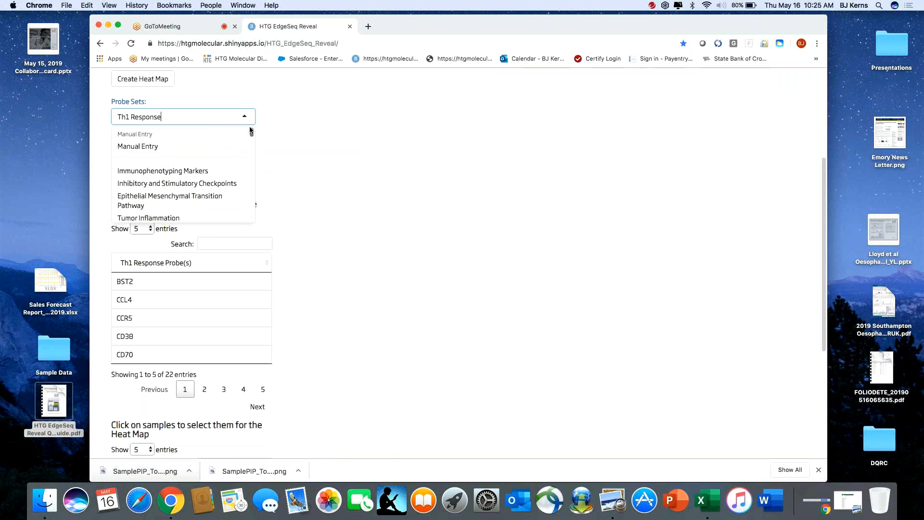
pyautogui.scroll(-3, 248, 182)
pyautogui.scroll(2, 246, 179)
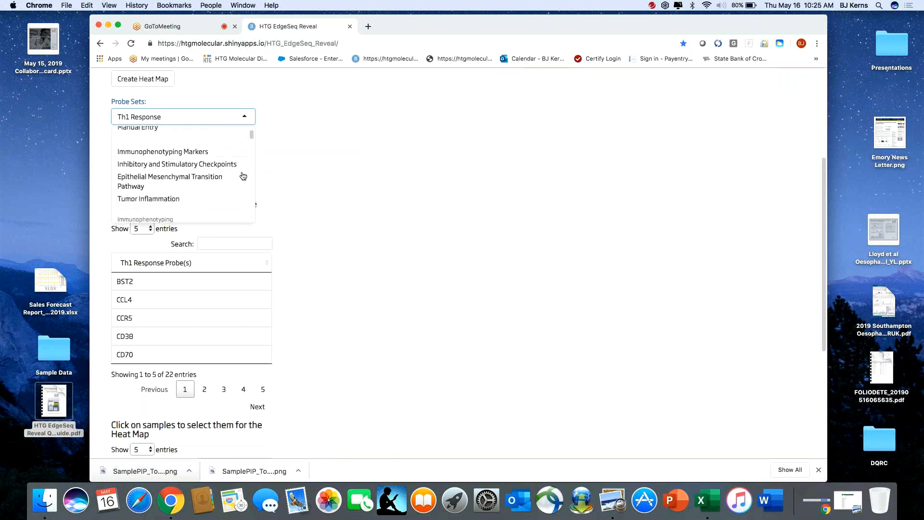
pyautogui.scroll(-4, 243, 176)
pyautogui.scroll(-4, 243, 176)
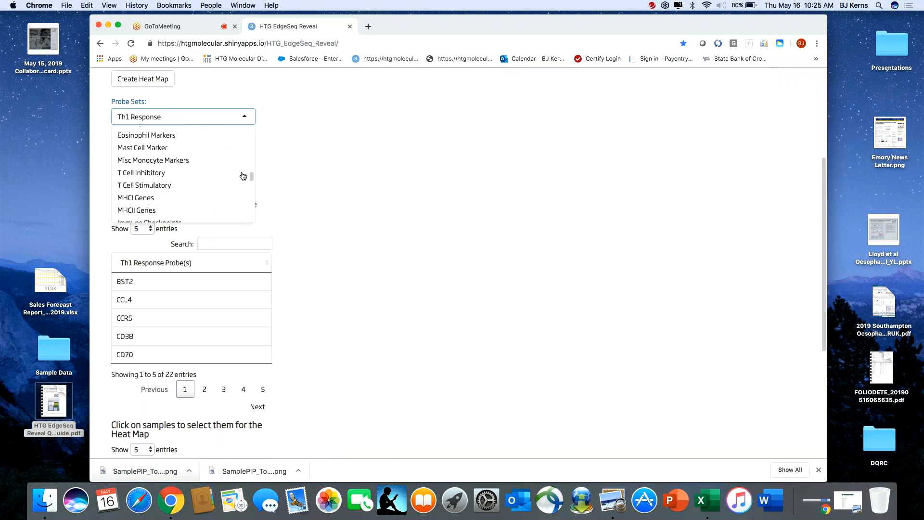
pyautogui.scroll(8, 208, 187)
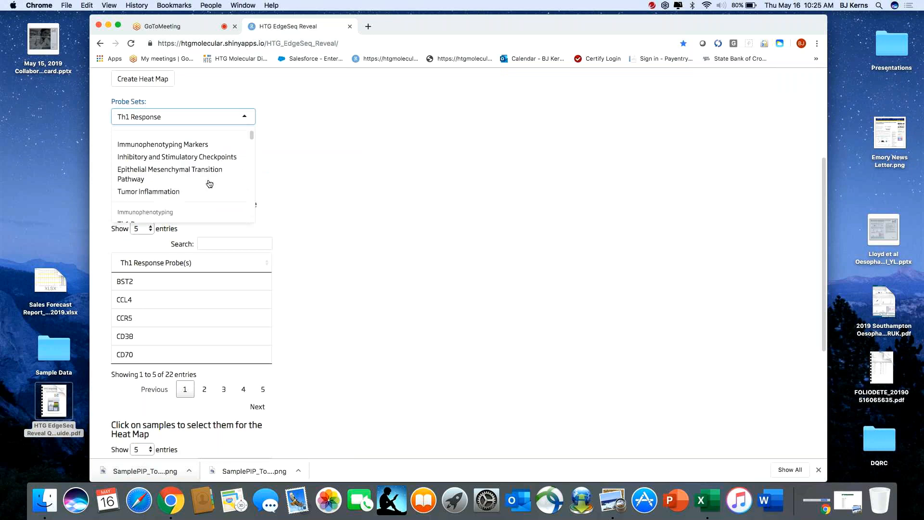
pyautogui.click(209, 179)
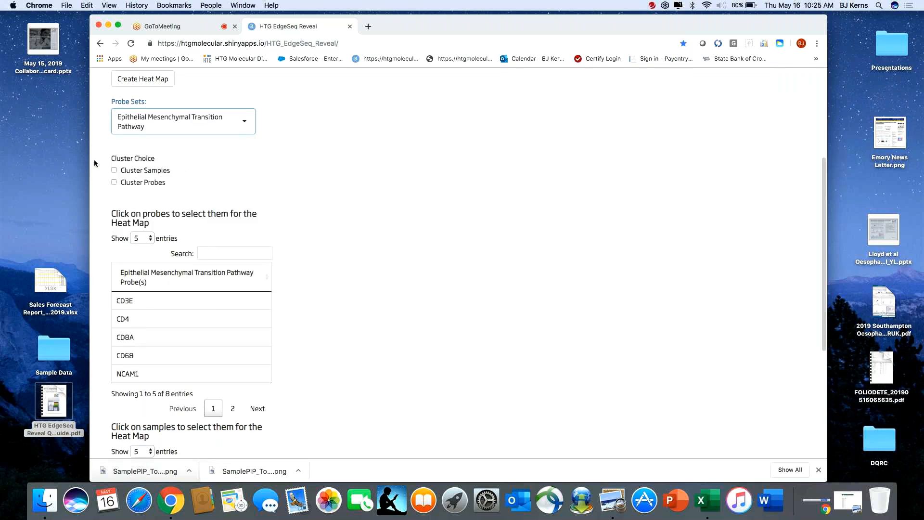
# Enable probe clustering with the complete option and create the heat map
pyautogui.click(114, 183)
pyautogui.scroll(2, 217, 173)
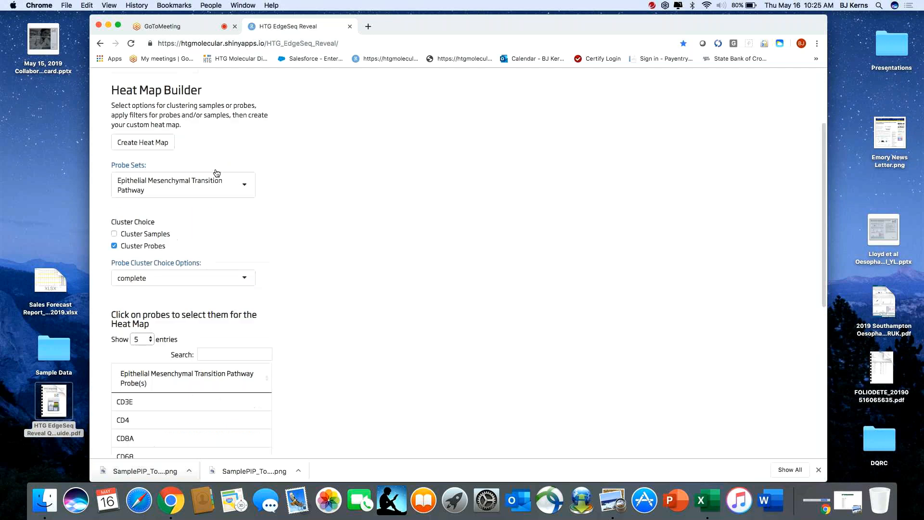
pyautogui.click(154, 148)
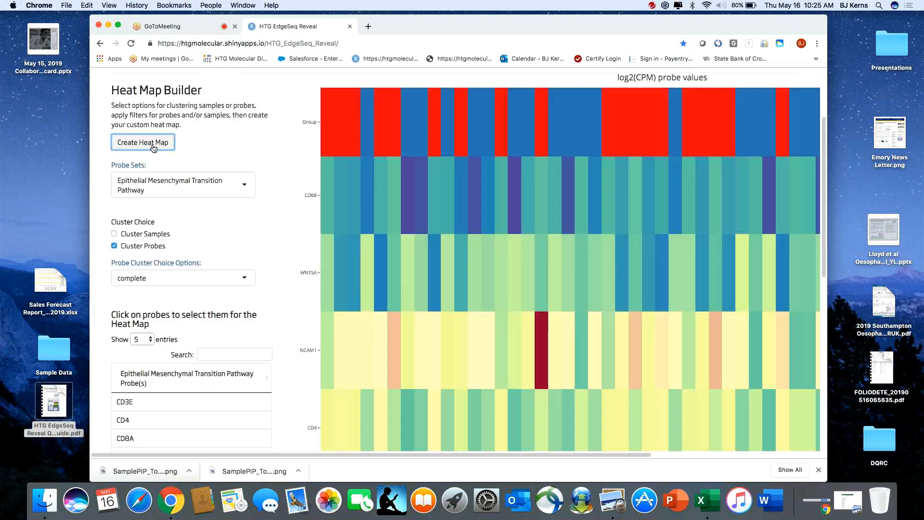
# Make the browser full screen, download the heat map as a PNG, view it enlarged in Preview and close the image
pyautogui.click(118, 27)
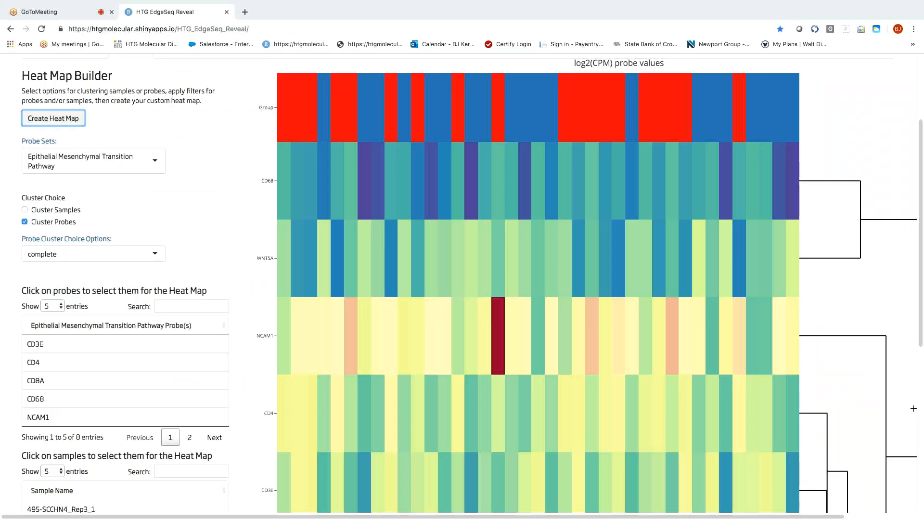
pyautogui.scroll(3, 913, 408)
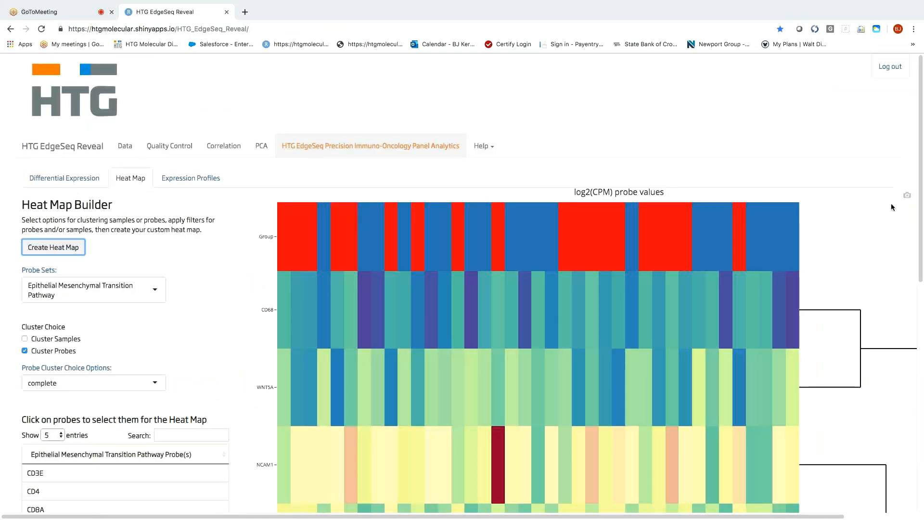
pyautogui.click(908, 196)
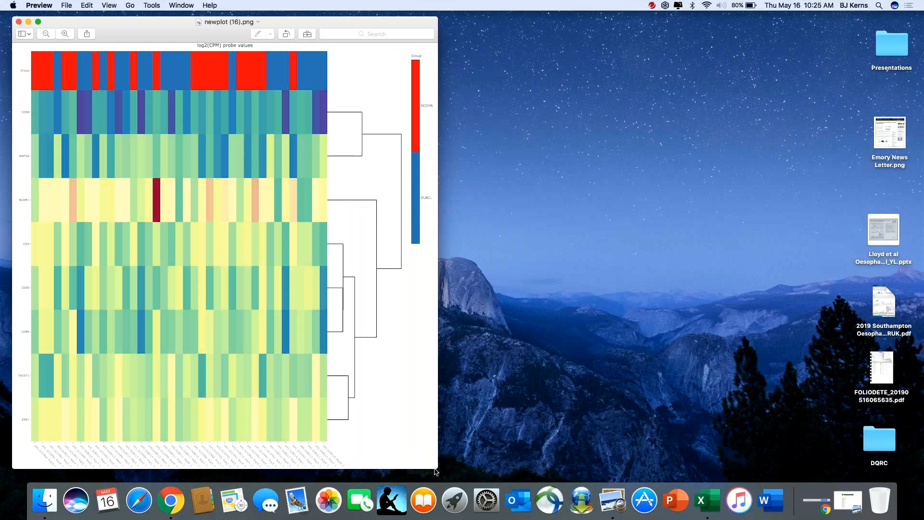
pyautogui.moveTo(436, 472); pyautogui.dragTo(680, 510)
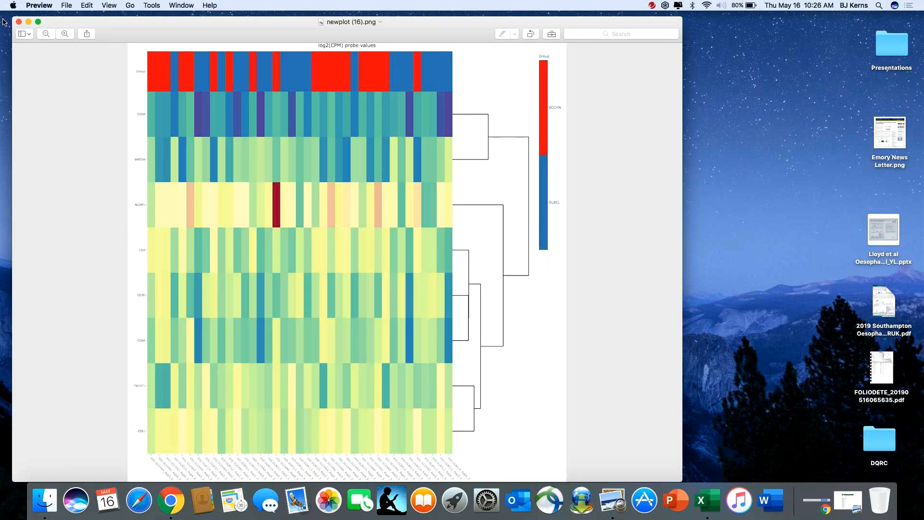
pyautogui.click(19, 22)
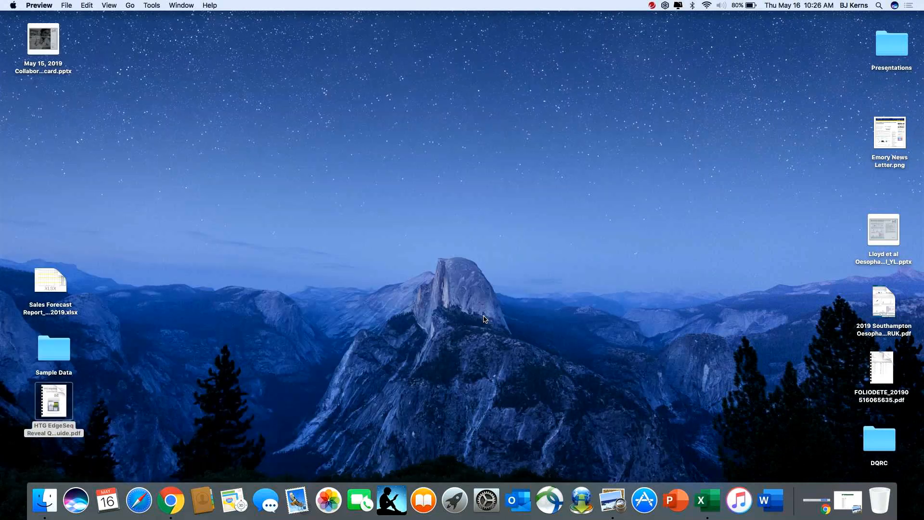
# Switch back to Chrome, enable complete sample clustering instead of probe clustering, and create the Epithelial Mesenchymal Transition Pathway heat map
pyautogui.click(182, 506)
pyautogui.click(24, 339)
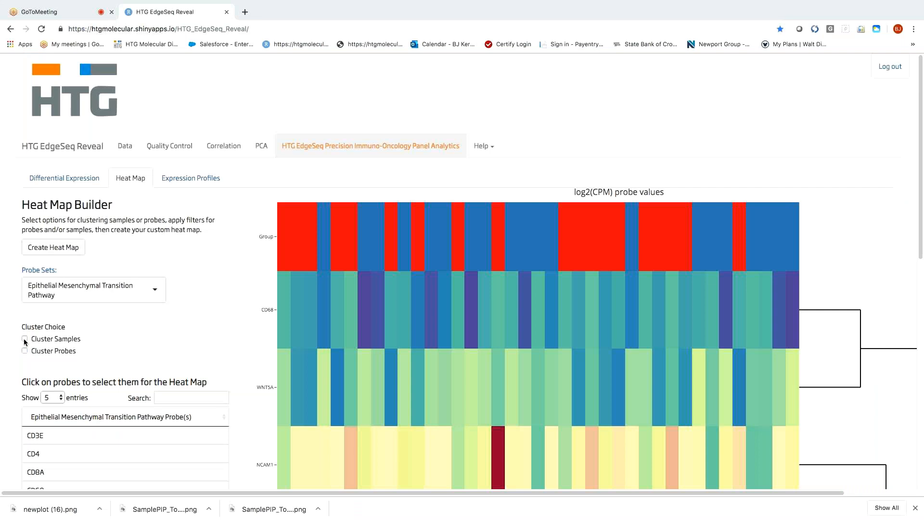
pyautogui.click(24, 339)
pyautogui.click(54, 248)
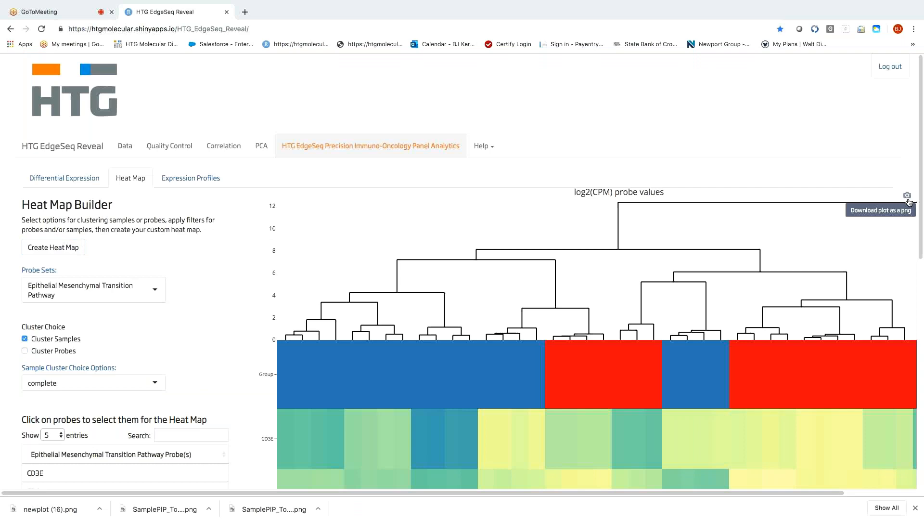
# Download the sample-clustered heat map as a PNG, view it enlarged in Preview and close the image
pyautogui.click(907, 196)
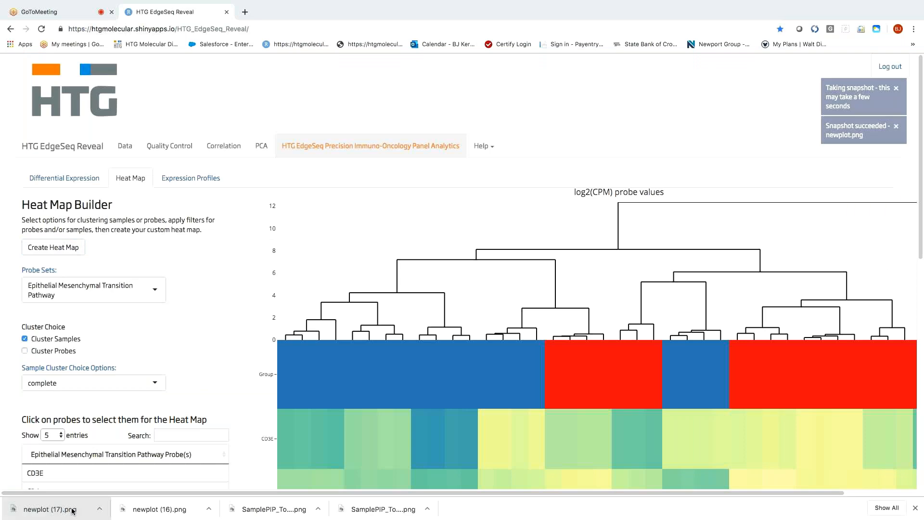
pyautogui.click(48, 509)
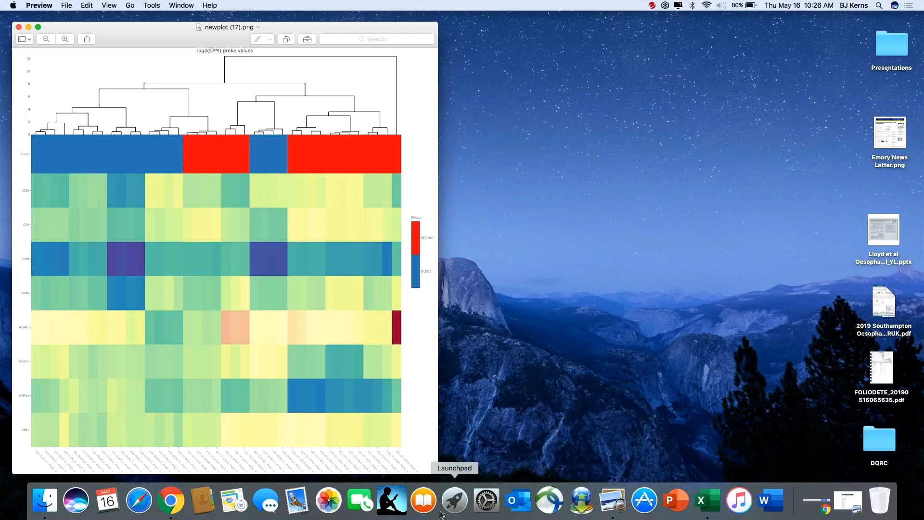
pyautogui.moveTo(436, 473); pyautogui.dragTo(829, 481)
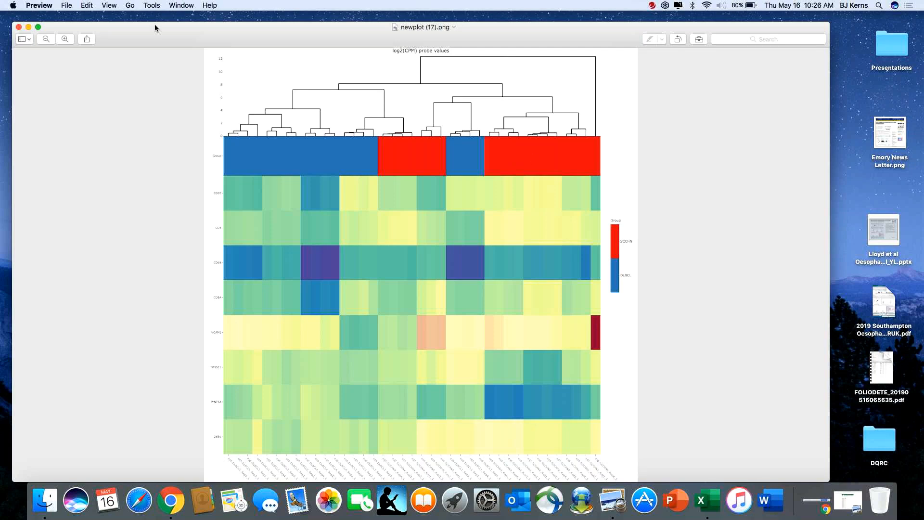
pyautogui.click(18, 27)
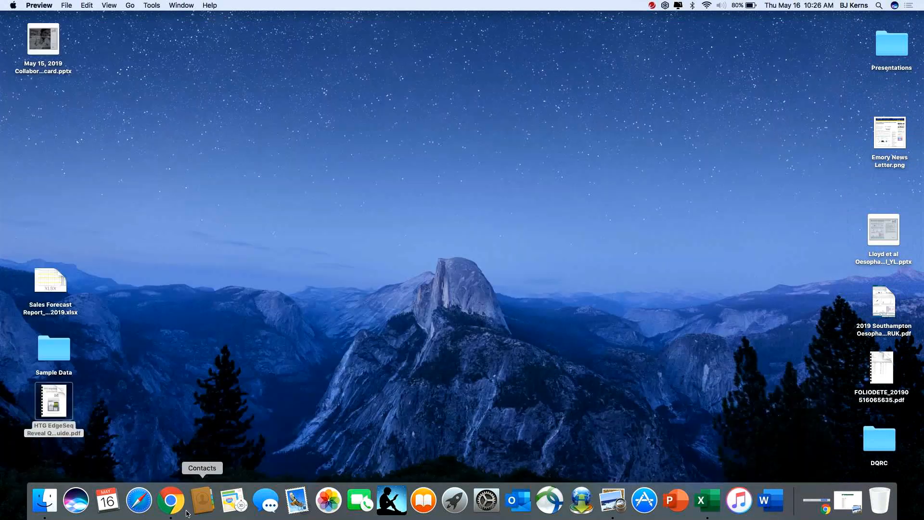
# Return to the Heat Map Builder in Chrome and change the probe set to Manual Entry
pyautogui.click(177, 508)
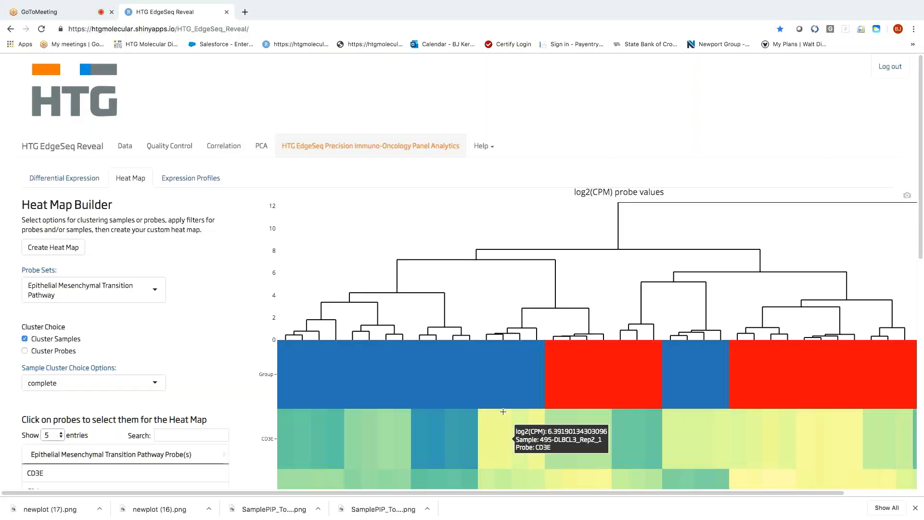
pyautogui.scroll(-3, 196, 340)
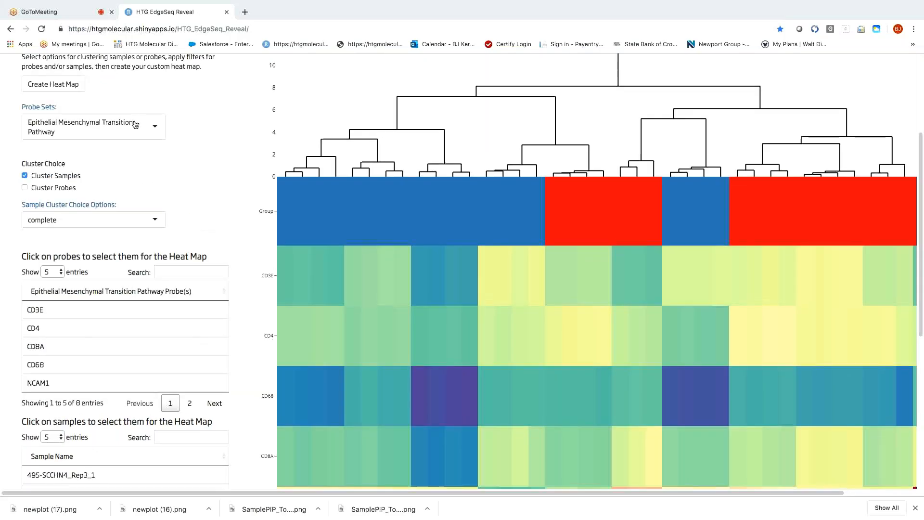
pyautogui.click(158, 125)
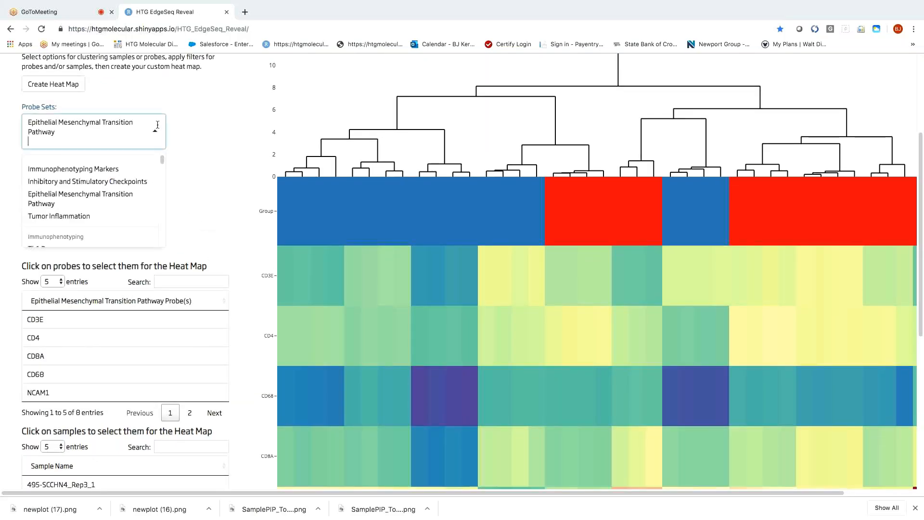
pyautogui.scroll(2, 106, 163)
pyautogui.click(105, 165)
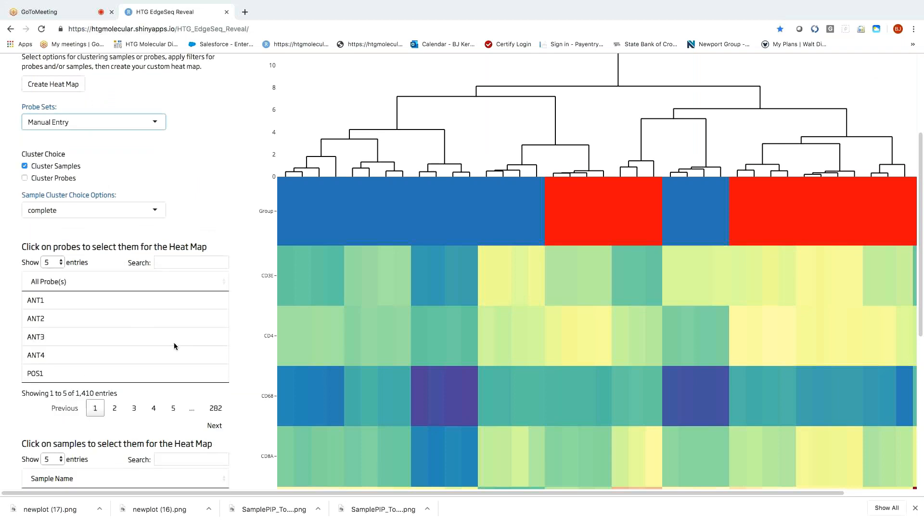
# Sort the sample names and the probe list in ascending alphabetical order
pyautogui.scroll(-6, 174, 342)
pyautogui.scroll(4, 169, 220)
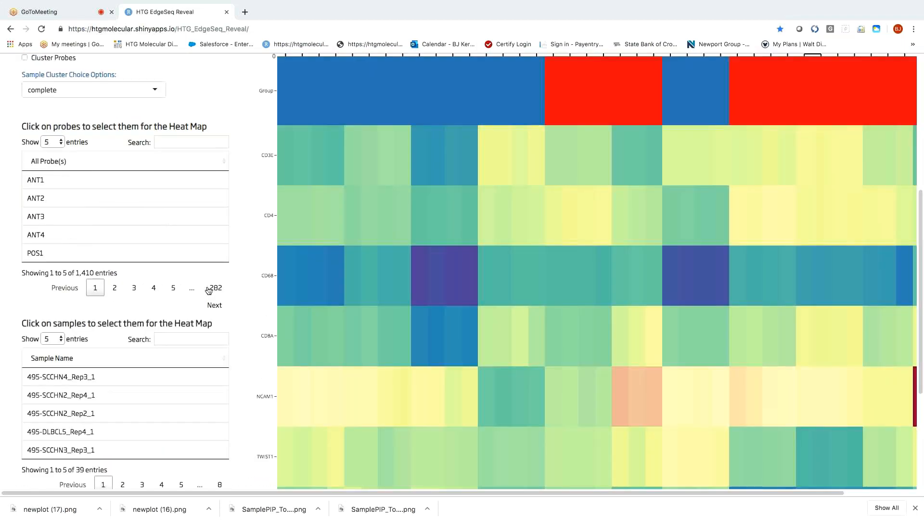
pyautogui.click(225, 358)
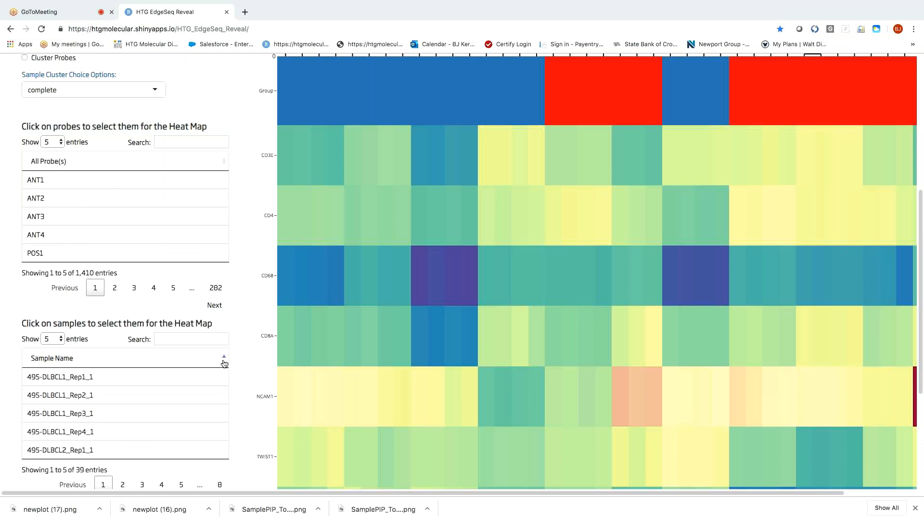
pyautogui.click(224, 165)
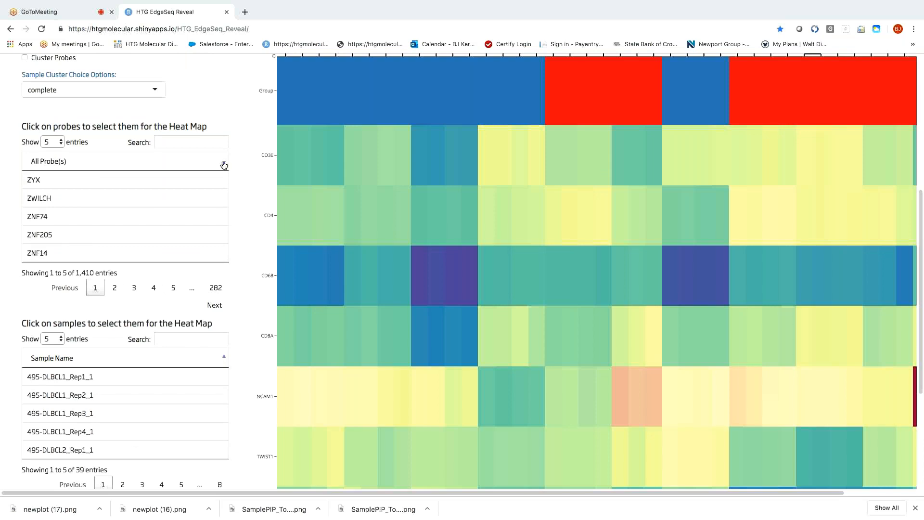
pyautogui.click(224, 165)
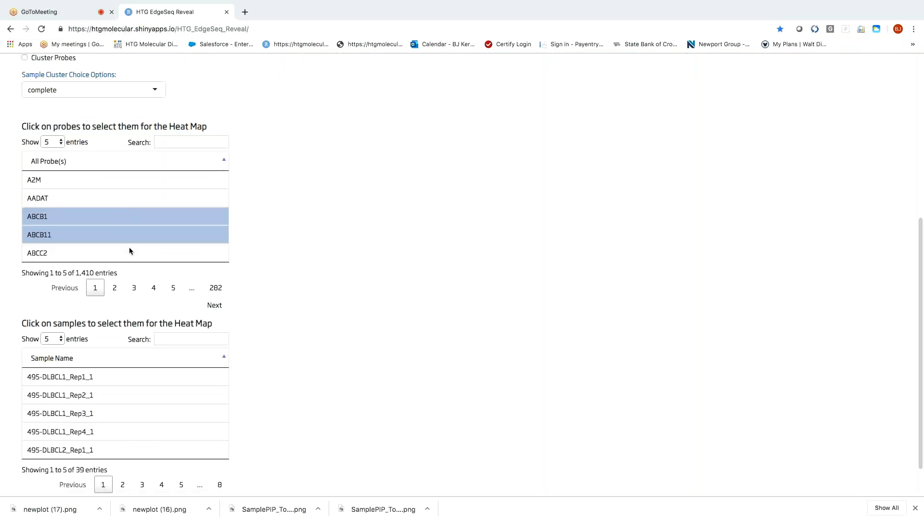
# Select the probes A2M, AADAT, ABCB1, ABCB11 and ABCC2 for the heat map
pyautogui.click(129, 251)
pyautogui.click(121, 201)
pyautogui.click(129, 181)
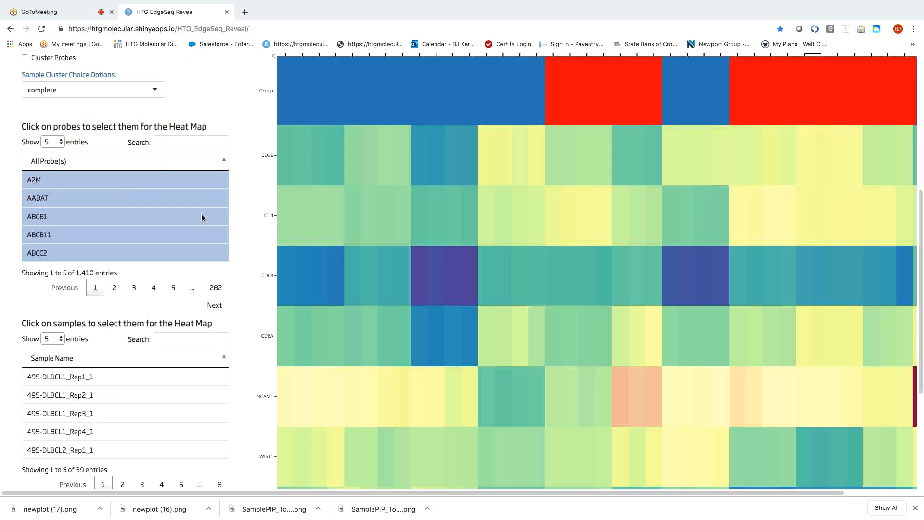
# Search the probe list for A2M and select that probe again
pyautogui.click(182, 140)
pyautogui.click(185, 143)
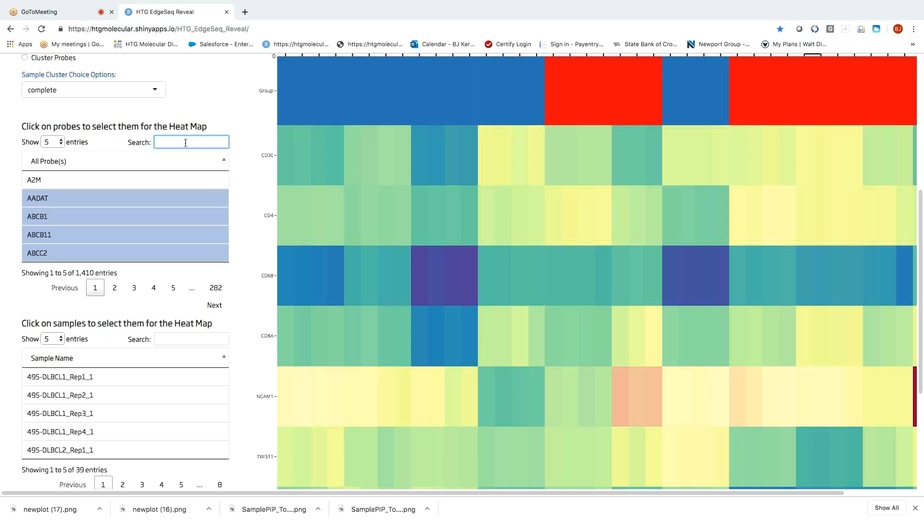
pyautogui.write('A2M')
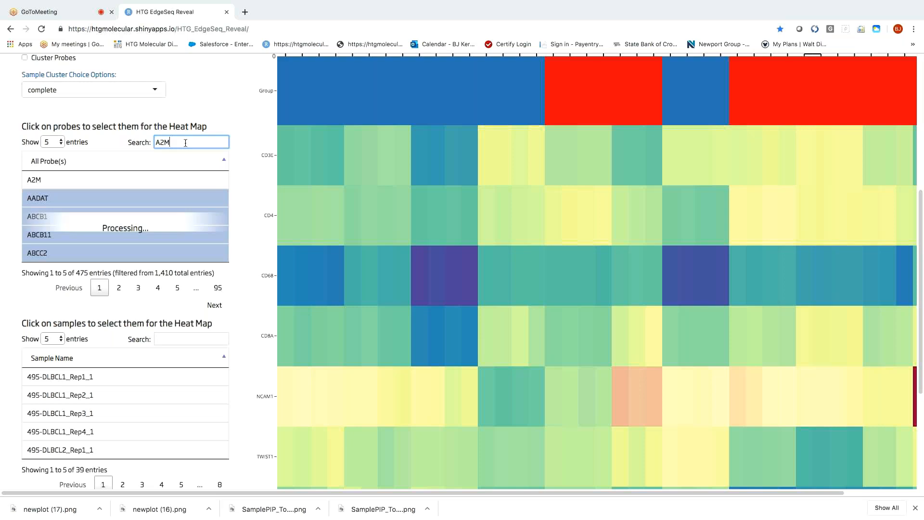
pyautogui.click(124, 189)
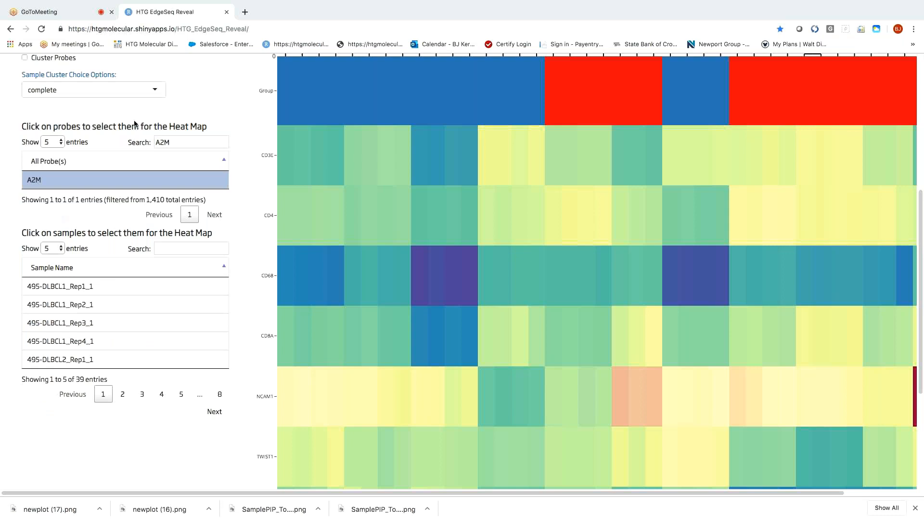
# Create the heat map from the manually selected probes with the samples clustered
pyautogui.scroll(3, 135, 124)
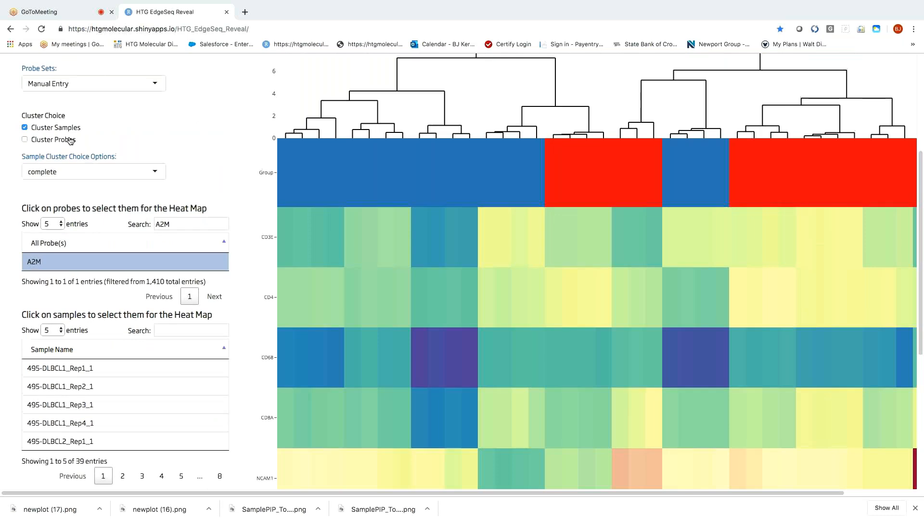
pyautogui.scroll(3, 67, 130)
pyautogui.click(64, 121)
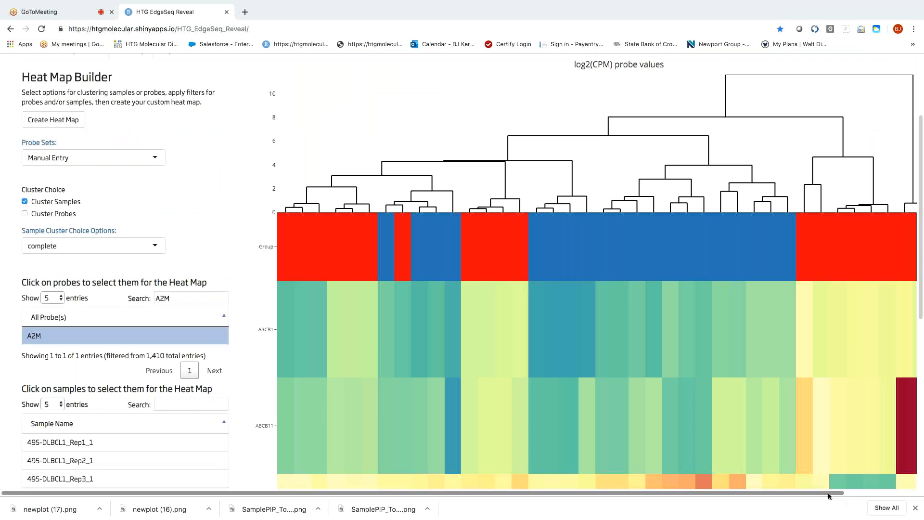
# Download the manual-entry heat map as a PNG, view it widened in Preview and return to Chrome
pyautogui.hscroll(3, 828, 493)
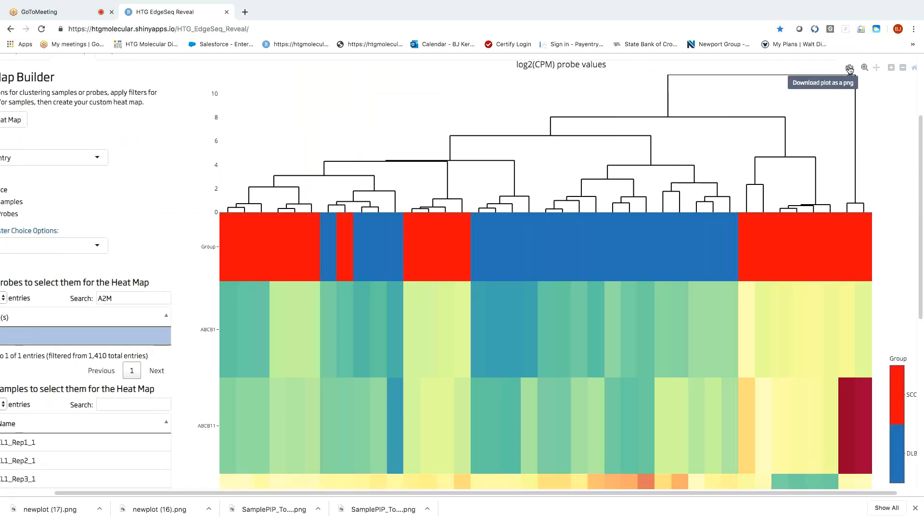
pyautogui.click(849, 68)
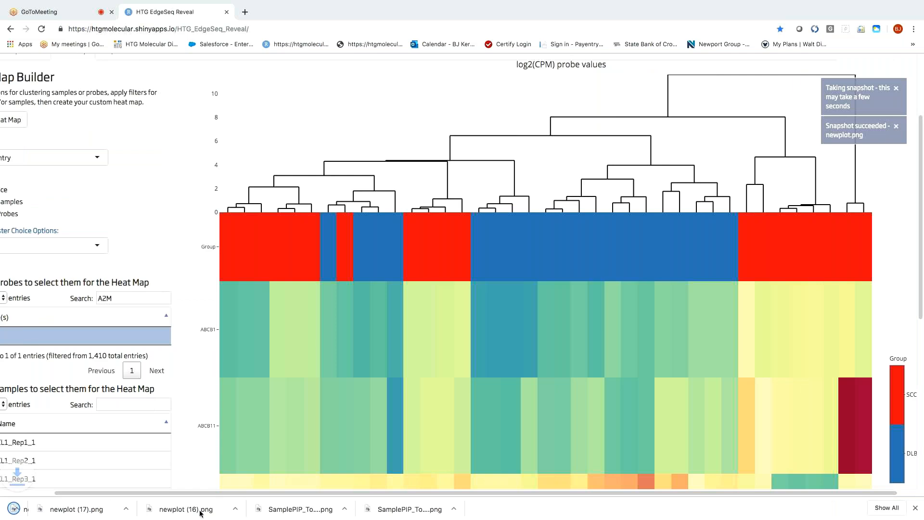
pyautogui.click(40, 510)
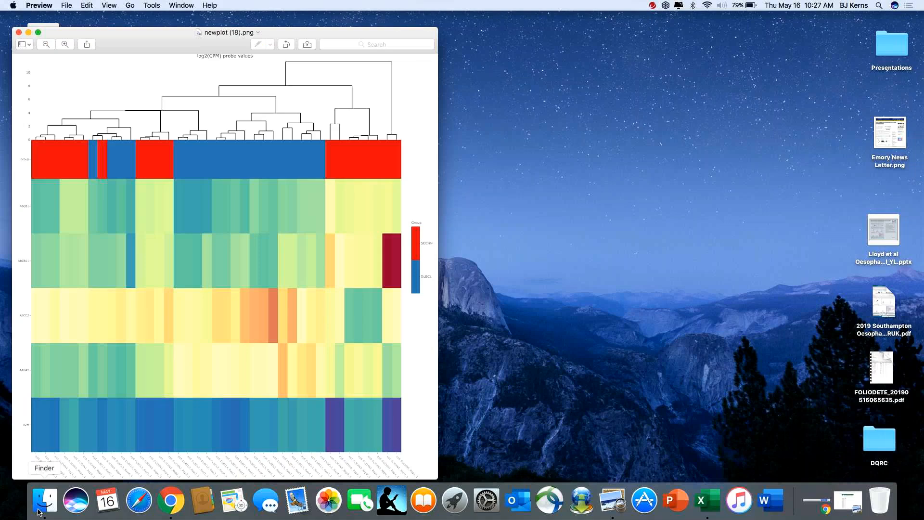
pyautogui.moveTo(437, 478); pyautogui.dragTo(659, 478)
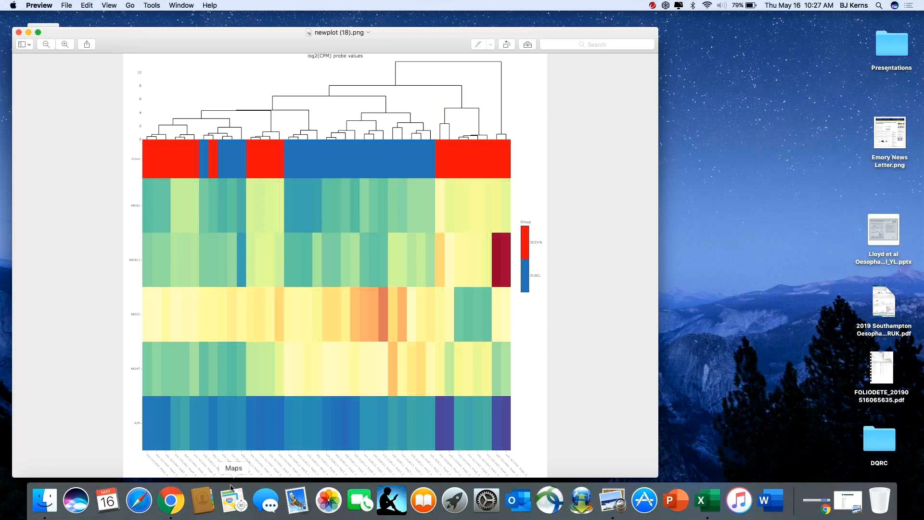
pyautogui.moveTo(1, 3)
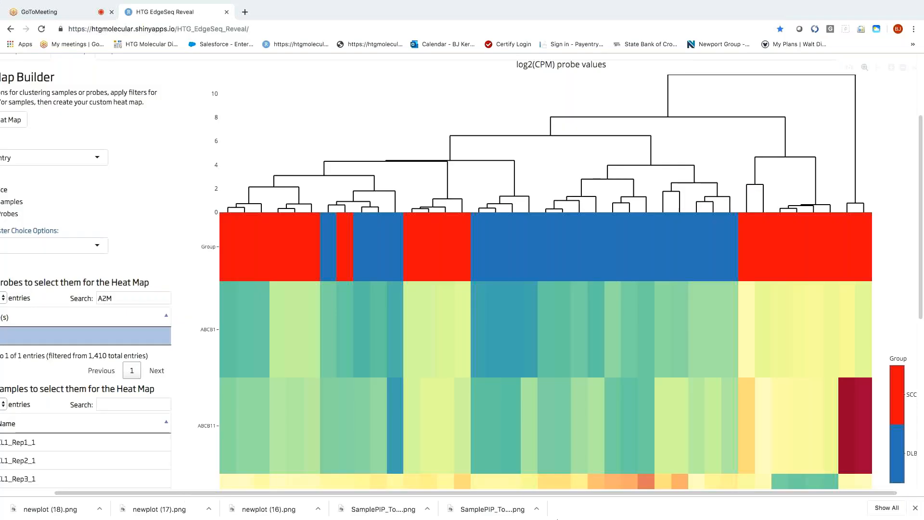
# Open the help page on Expression Profiles
pyautogui.hscroll(-3, 103, 153)
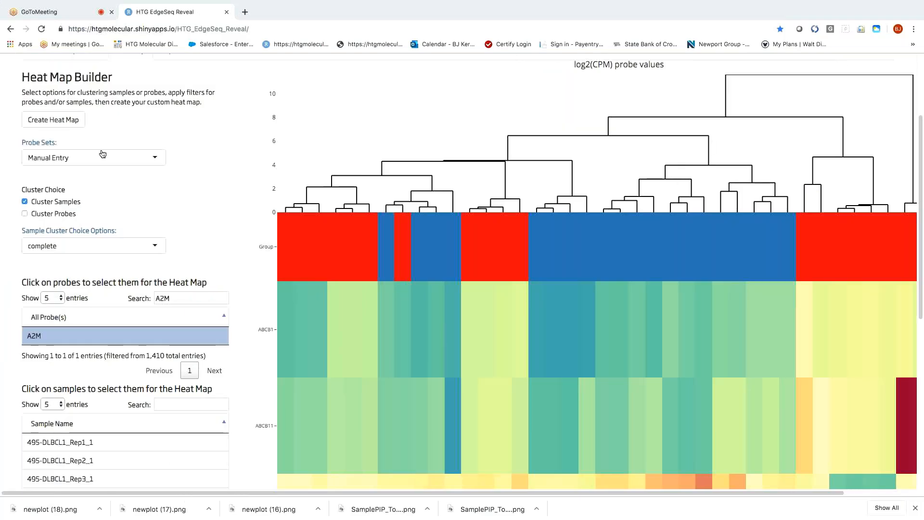
pyautogui.scroll(-4, 103, 154)
pyautogui.scroll(7, 186, 203)
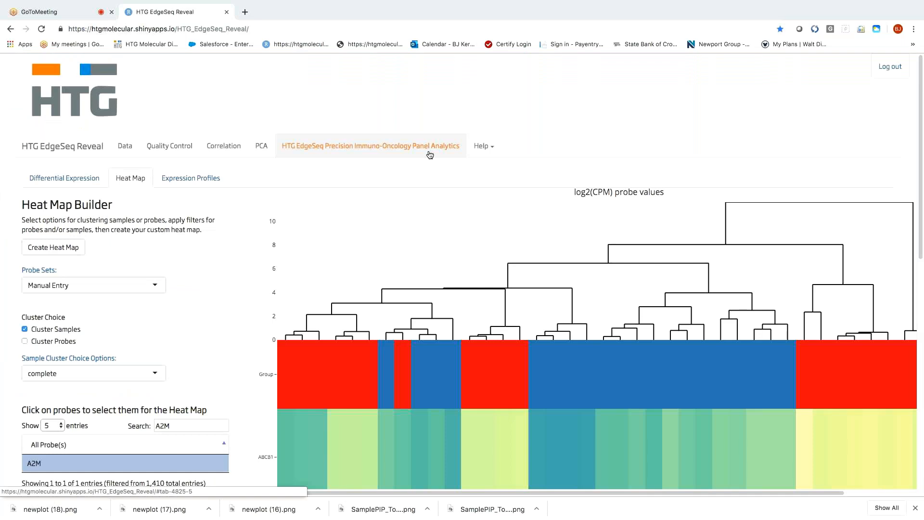
pyautogui.click(485, 150)
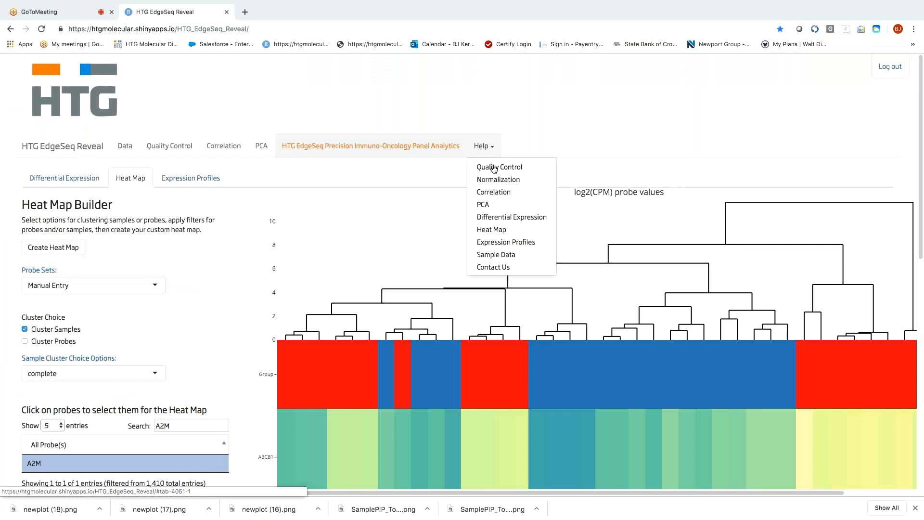
pyautogui.click(495, 246)
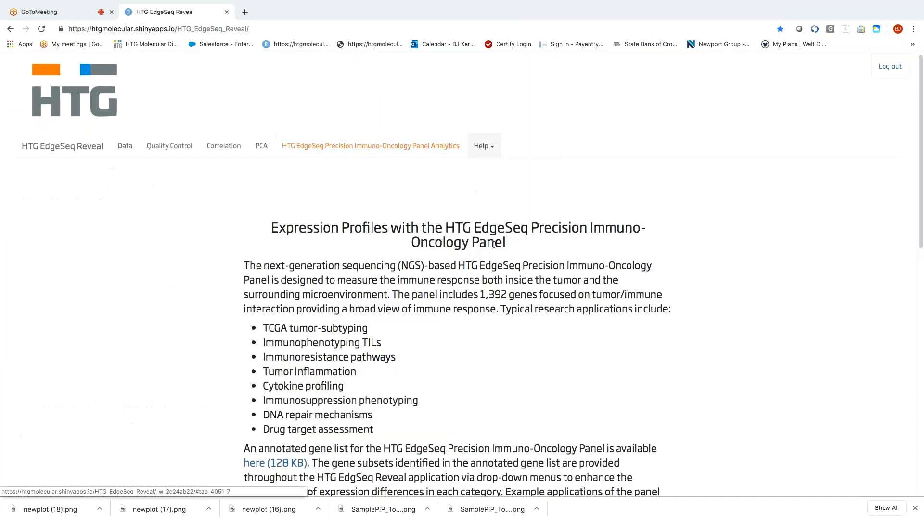
# Read through the Immuno-Oncology Panel applications and tech note summaries, and open the Epithelial Mesenchymal Transition tech note PDF
pyautogui.scroll(-1, 763, 416)
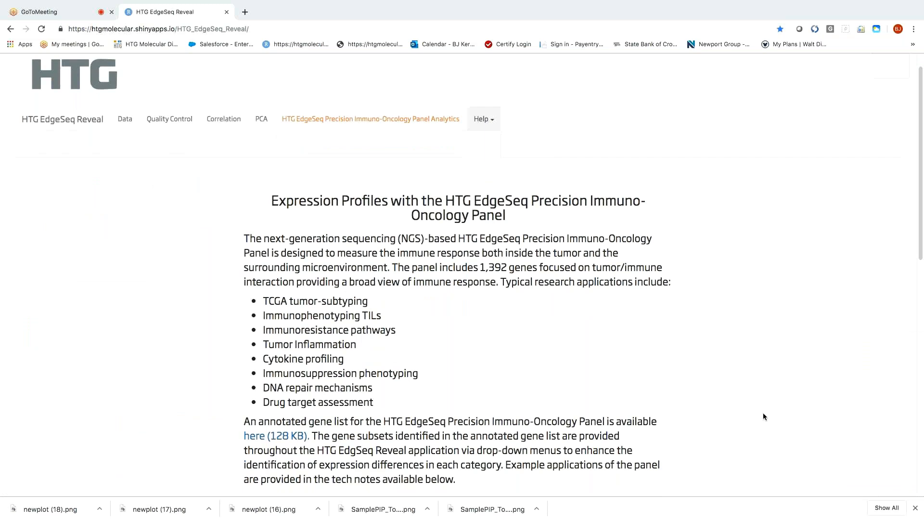
pyautogui.scroll(-10, 764, 414)
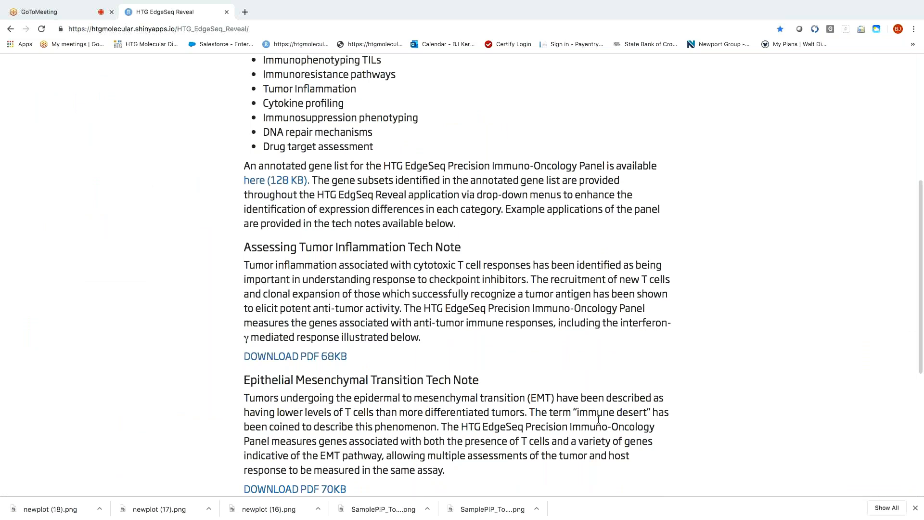
pyautogui.scroll(-4, 461, 199)
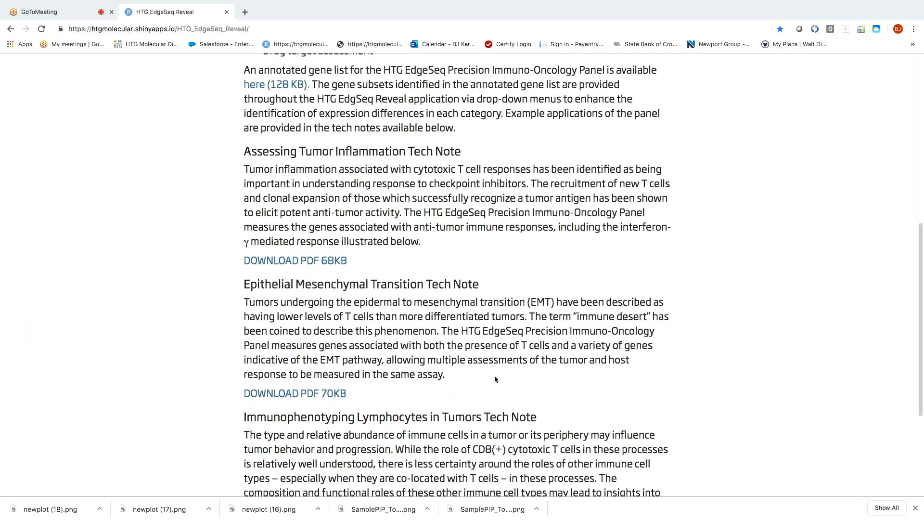
pyautogui.scroll(-3, 495, 380)
pyautogui.click(307, 333)
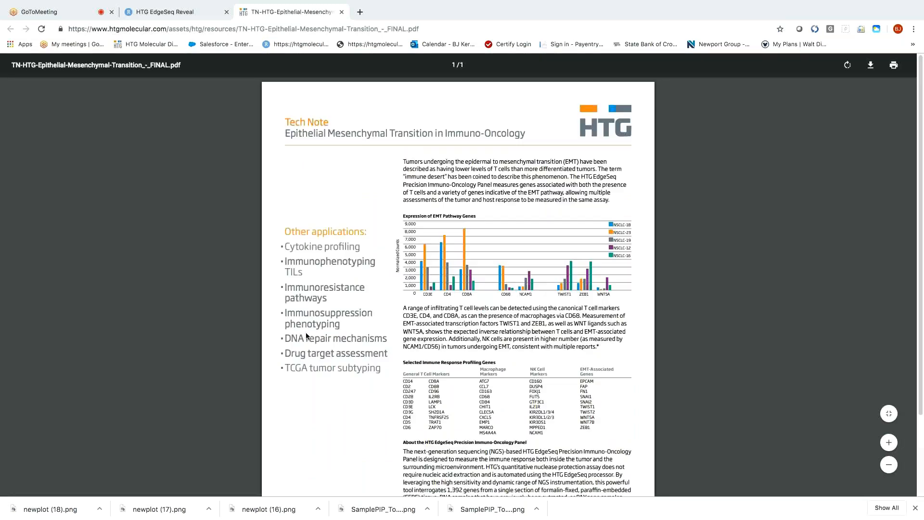
# Review the tech note's EMT pathway gene expression chart, immune response profiling gene table and panel description
pyautogui.scroll(-1, 511, 393)
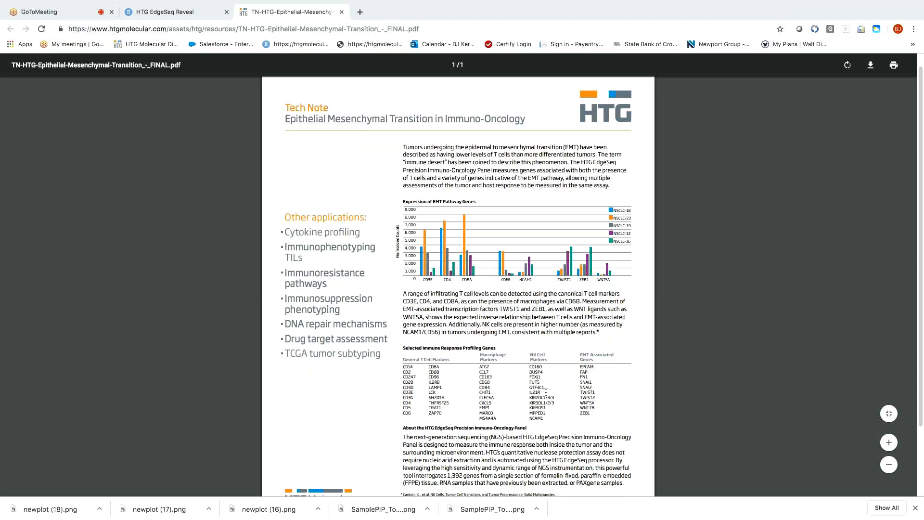
pyautogui.scroll(-3, 544, 393)
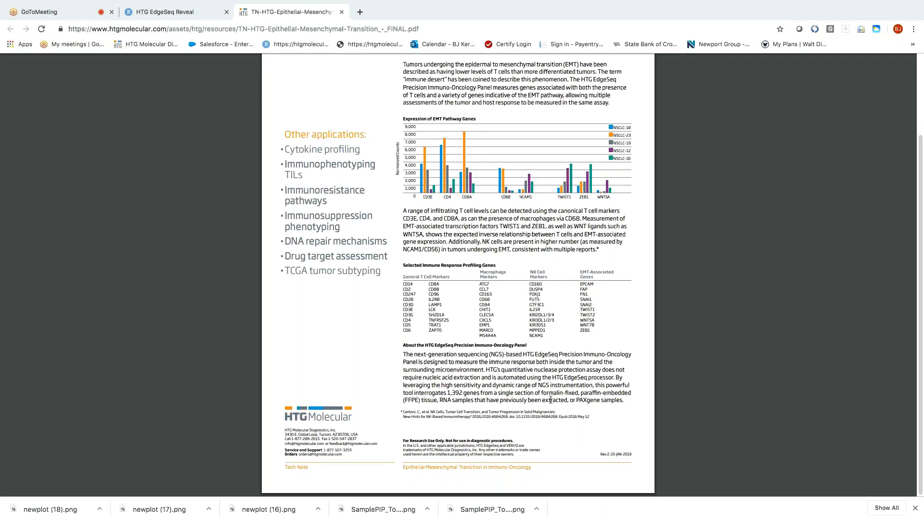
pyautogui.scroll(3, 550, 399)
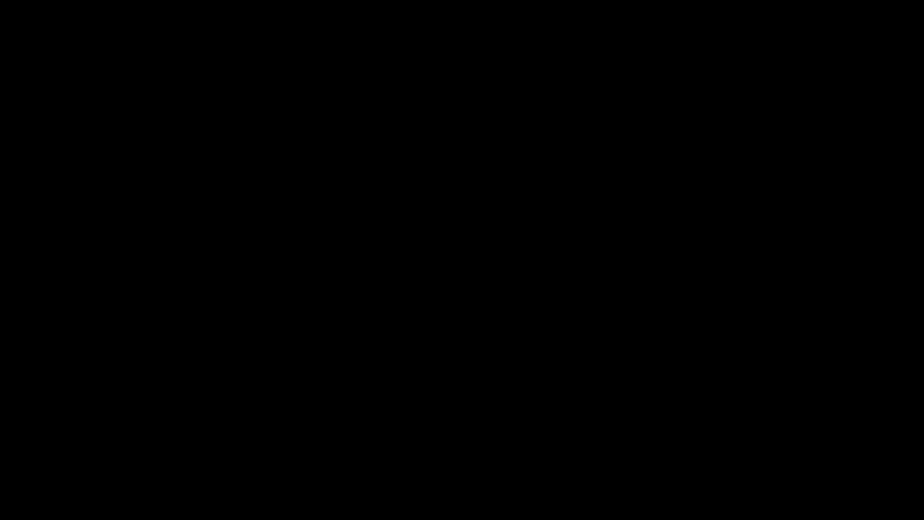